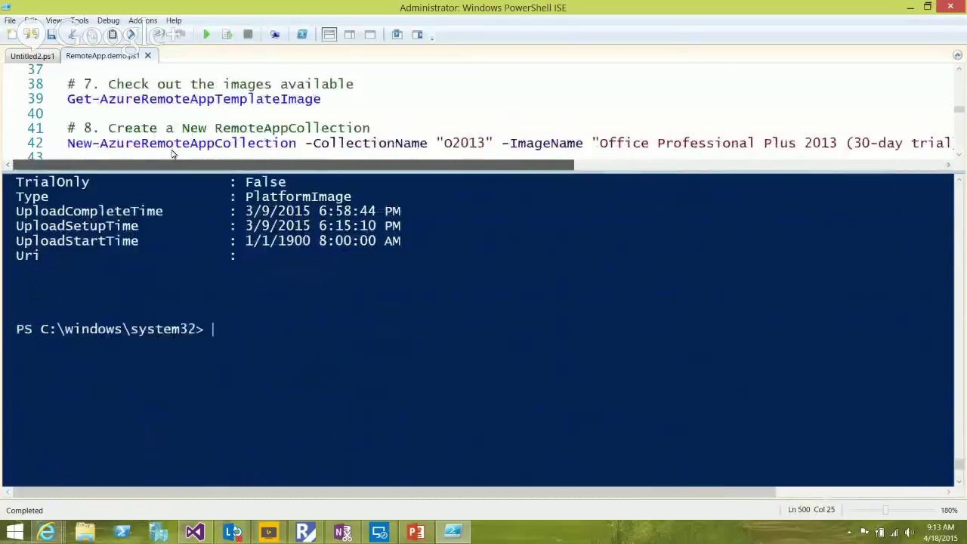
Run the O2013 collection command on line 42, then start Add-AzureAccount after the credentials error
left_click(166, 143)
left_click(226, 34)
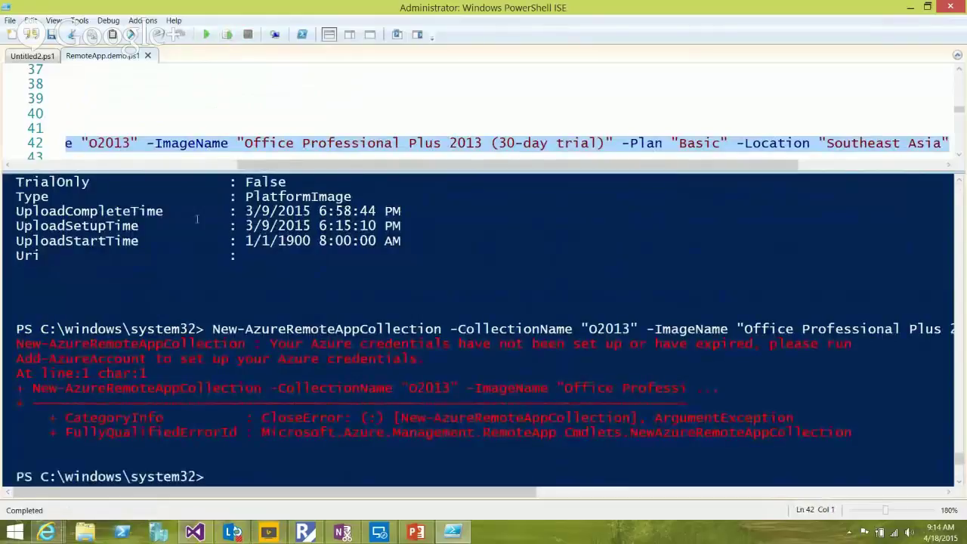
left_click(267, 386)
type("add-azure")
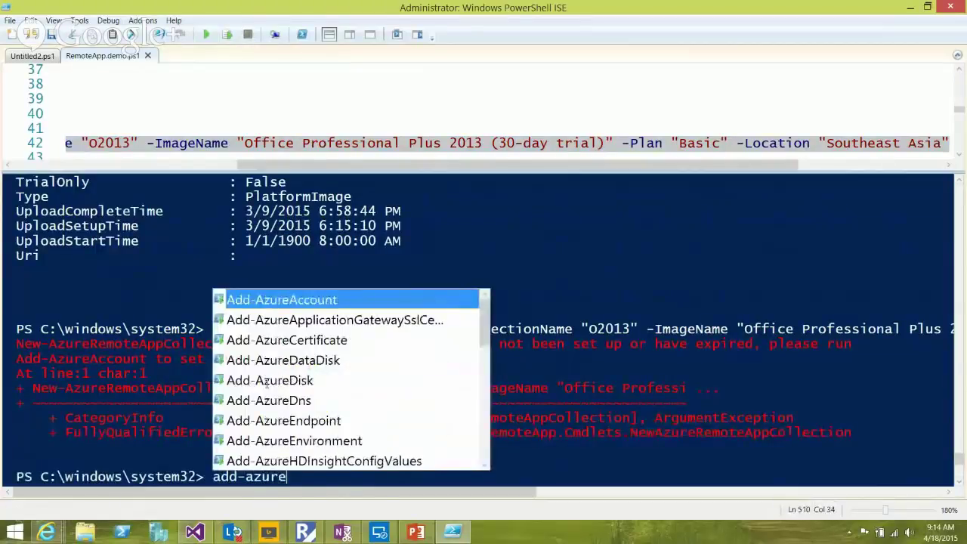
type("ac")
key("Tab")
key("Return")
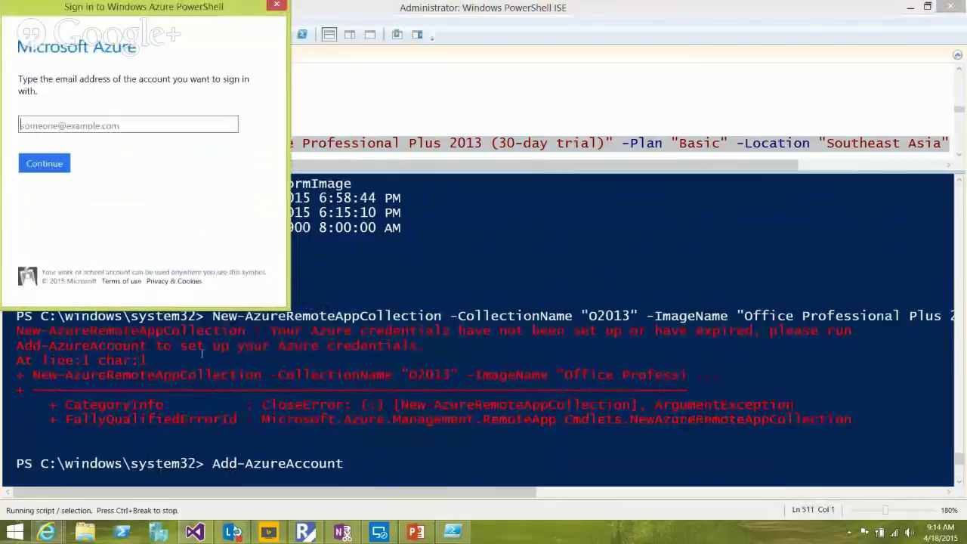
Sign in with the Microsoft account e-mail and the account password
key("Return")
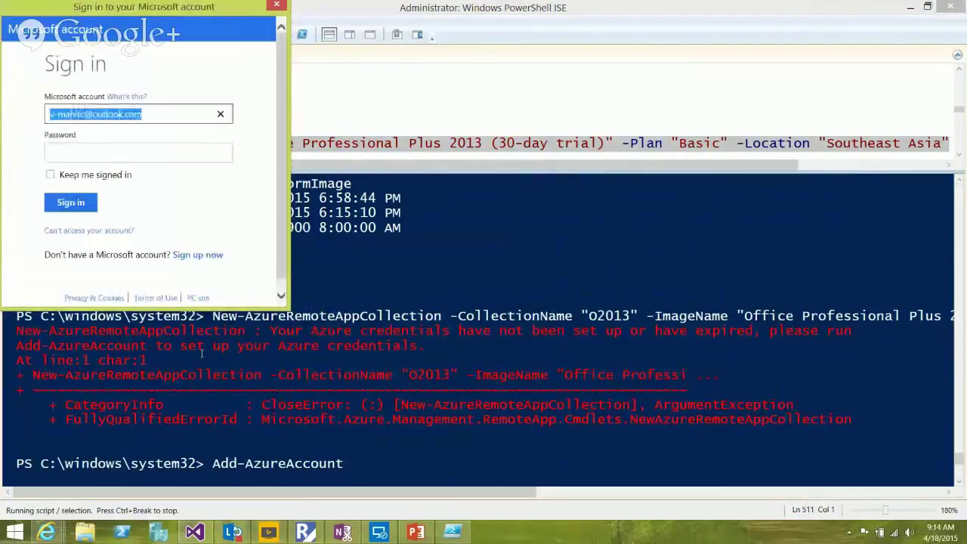
key("Tab")
type("••••••••••")
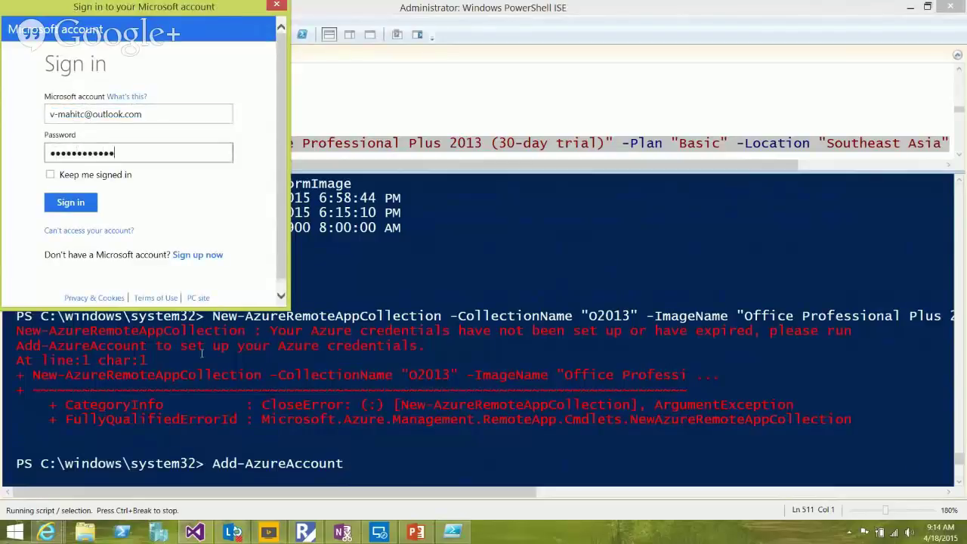
key("Return")
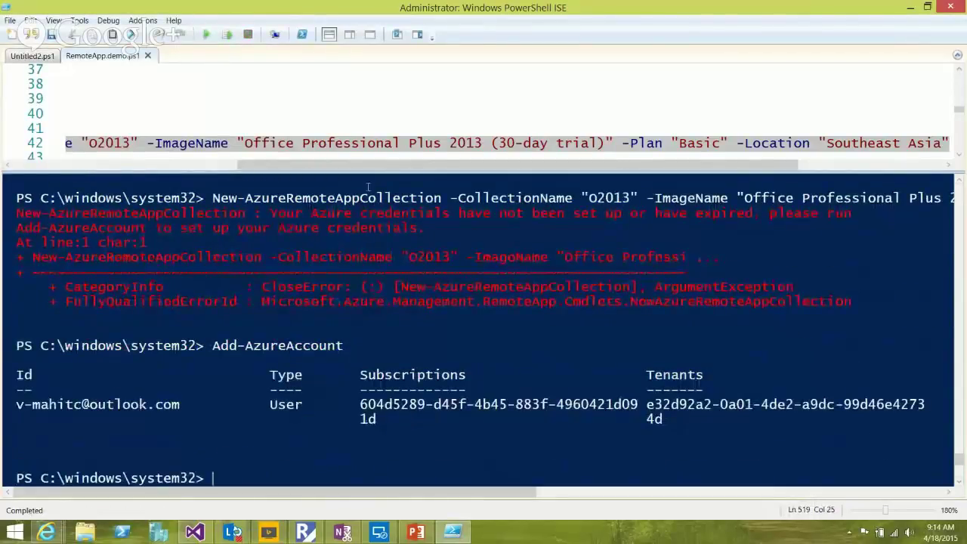
Rerun New-AzureRemoteAppCollection on line 42 to get a TrackingId, then bring up the Azure portal
left_click(201, 136)
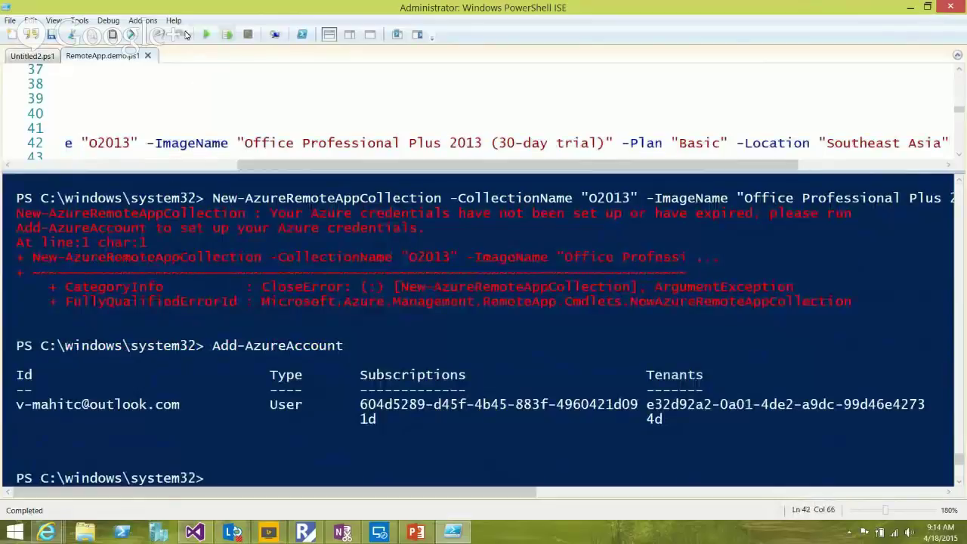
key("F8")
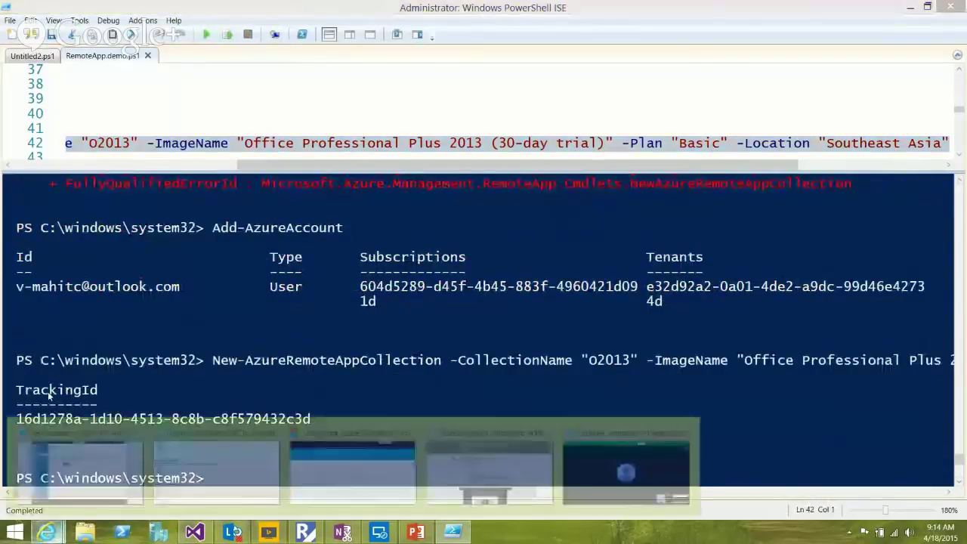
left_click(80, 472)
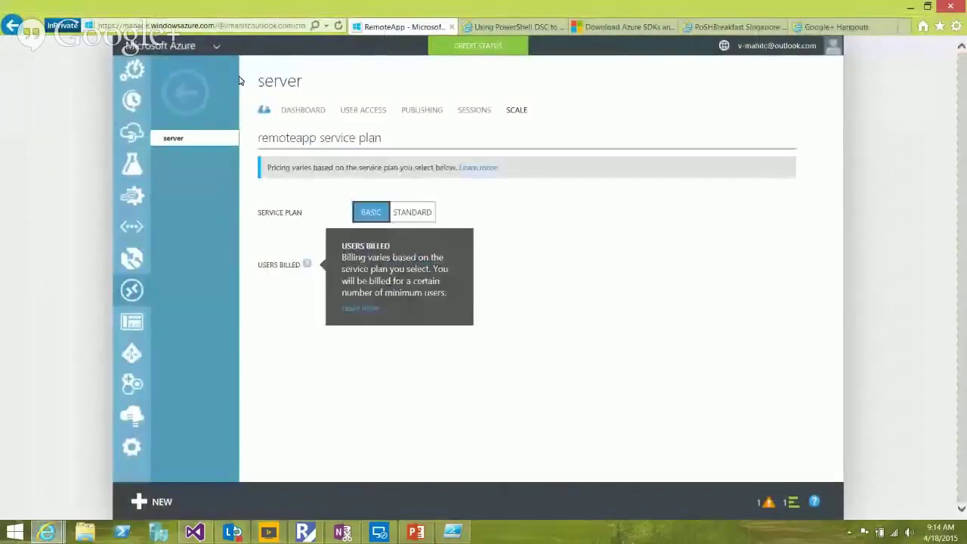
Check the RemoteApp collections list shows 'server' Active, then return to PowerShell ISE
left_click(185, 93)
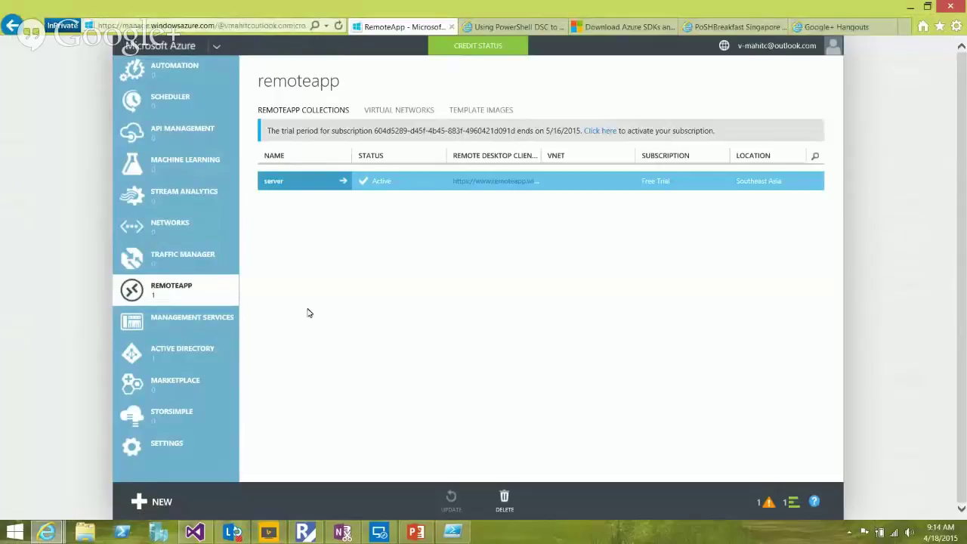
mouse_move(452, 532)
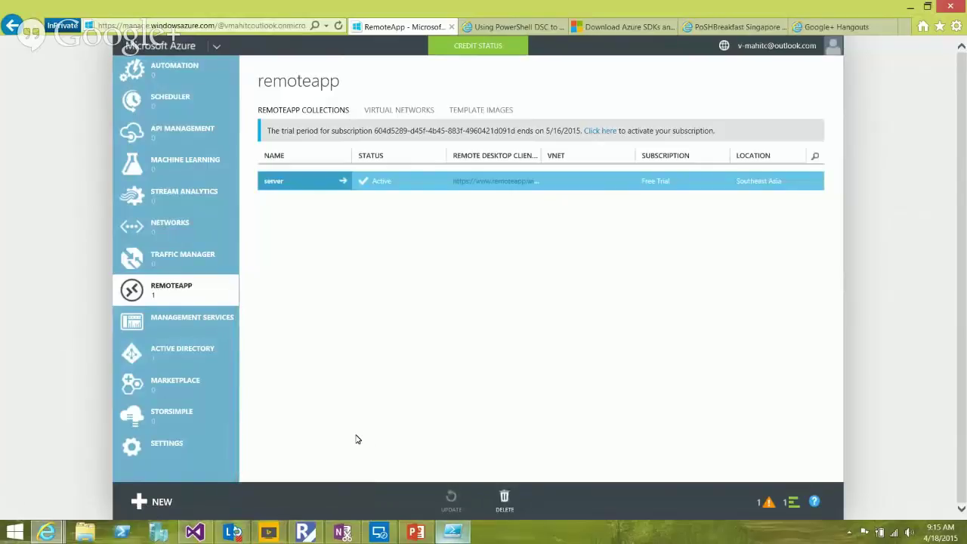
key("super+shift+t")
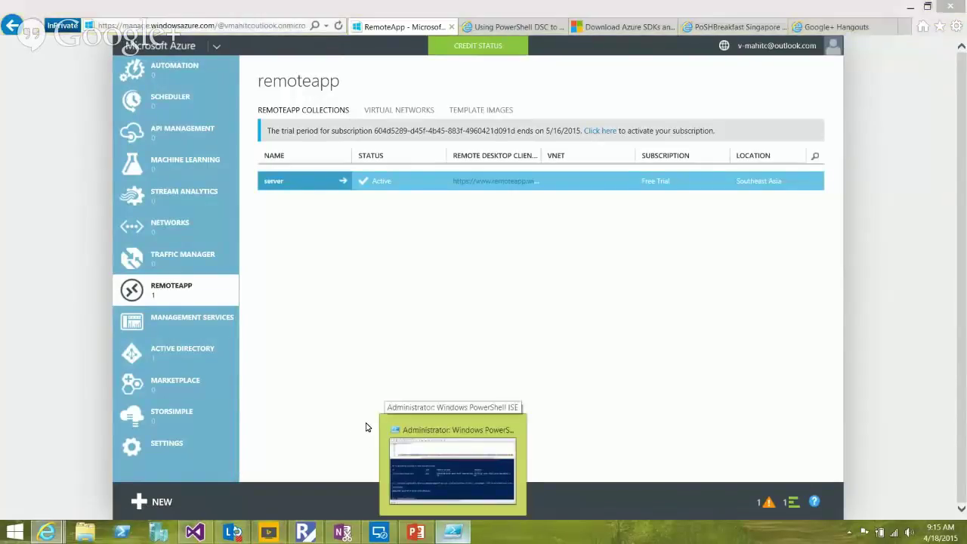
key("Return")
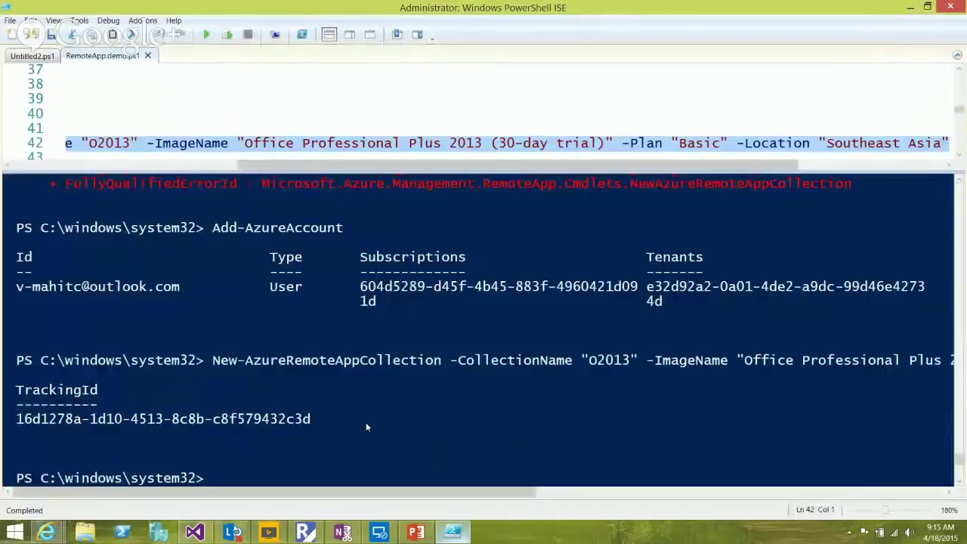
Scroll the script down and glance at the Azure portal before returning to PowerShell ISE
left_click_drag(311, 164, 82, 141)
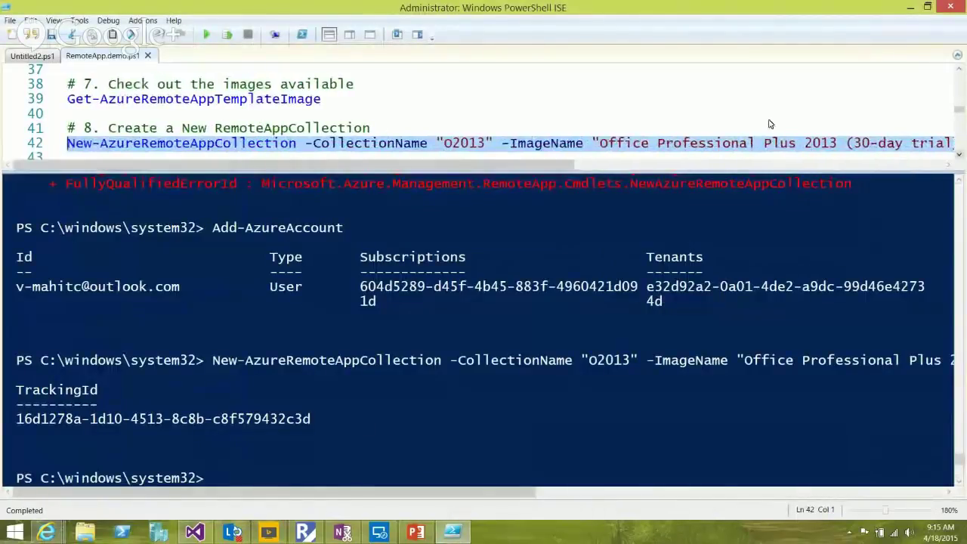
scroll(770, 122, "down", 2)
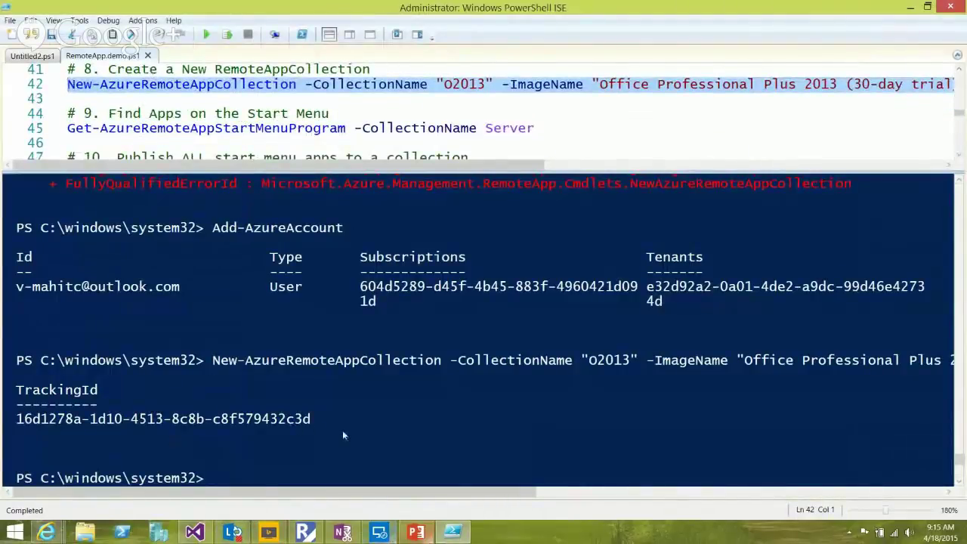
left_click(46, 533)
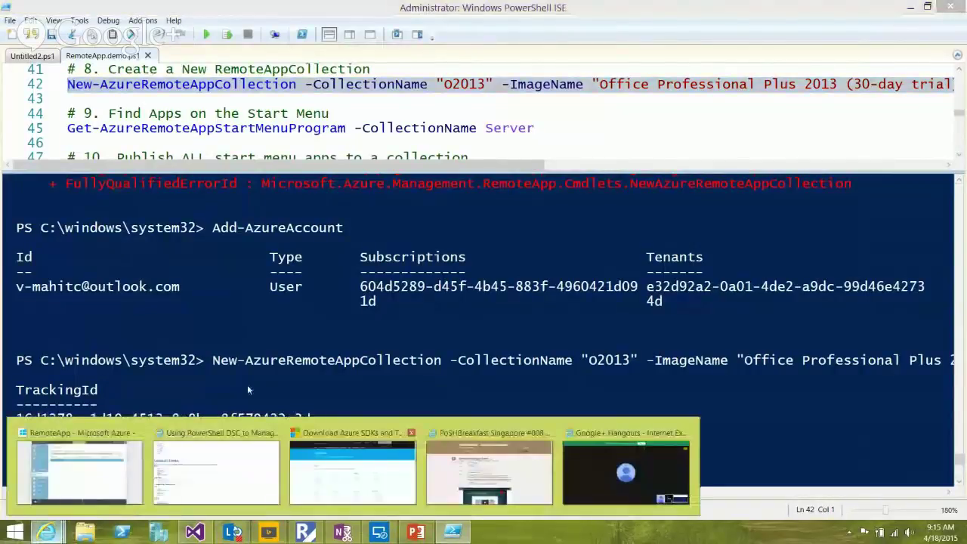
left_click(61, 465)
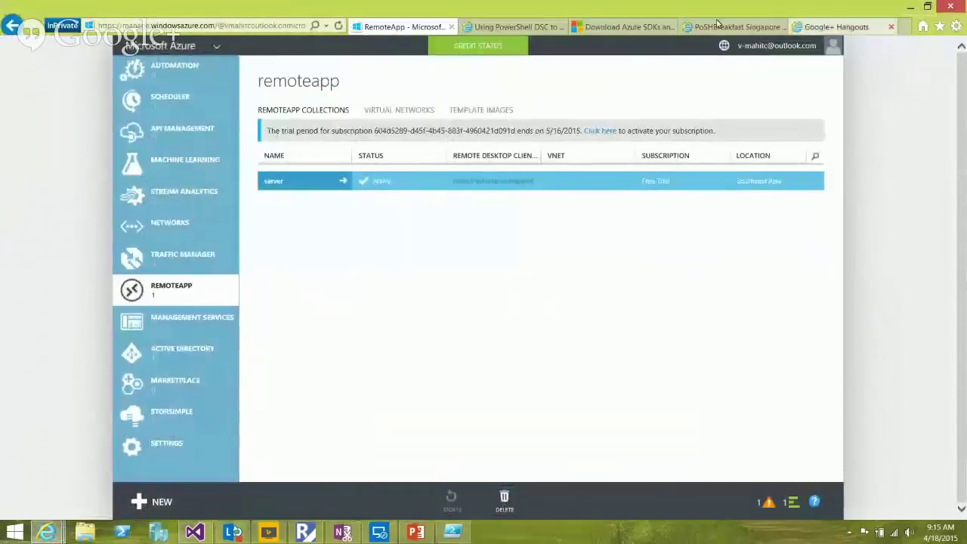
key("alt+Tab")
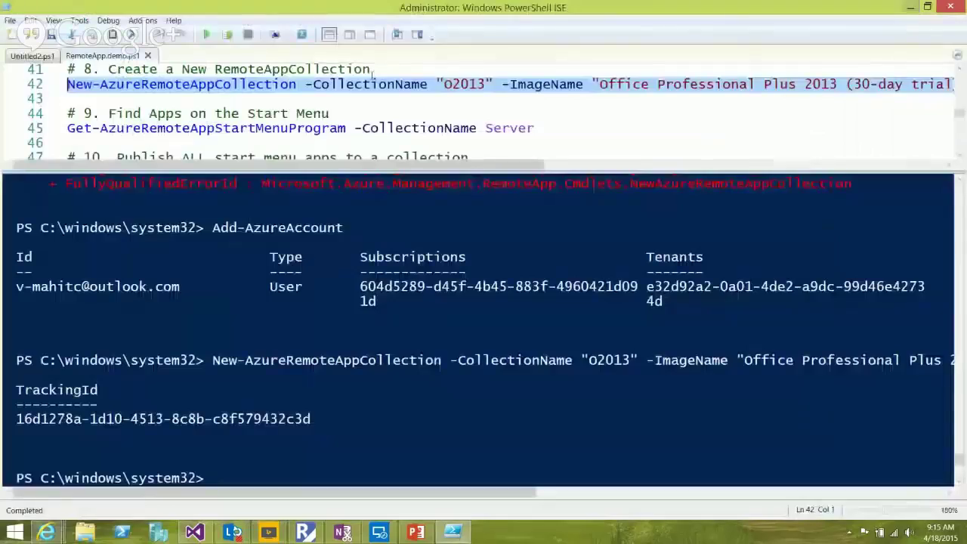
Select the Get-AzureRemoteAppStartMenuProgram cmdlet on line 45
left_click(134, 128)
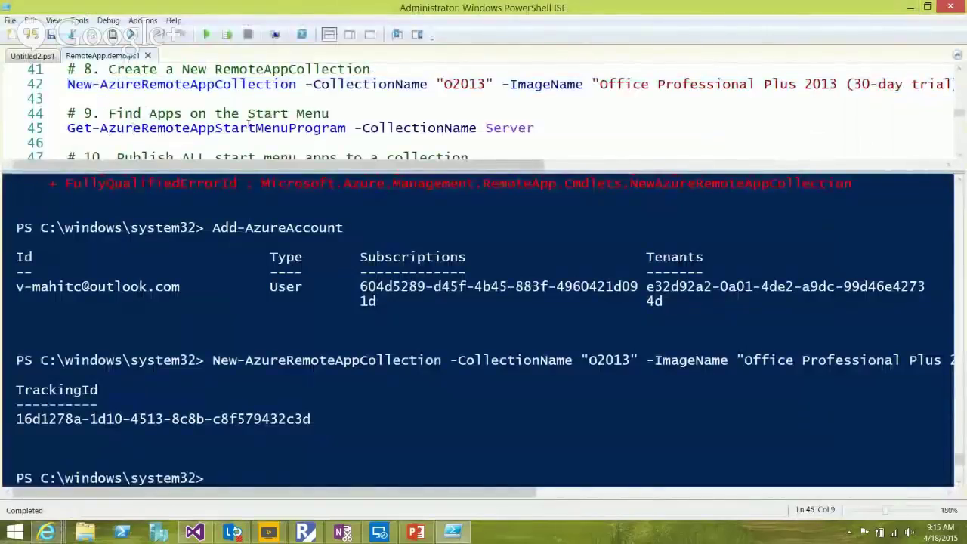
key("Home")
key("shift+Right")
key("shift+Right")
key("shift+Right")
key("shift+Right")
key("shift+Right")
key("shift+Right")
key("shift+Right")
key("shift+Right")
key("shift+Right")
key("shift+Right")
key("shift+Right")
key("shift+Right")
key("shift+Right")
key("shift+Right")
key("shift+Right")
key("shift+Right")
key("shift+Right")
key("shift+Right")
key("shift+Right")
key("shift+Right")
key("shift+Right")
key("shift+Right")
key("shift+Right")
key("shift+Right")
key("shift+Right")
key("shift+Right")
key("shift+Right")
key("shift+Right")
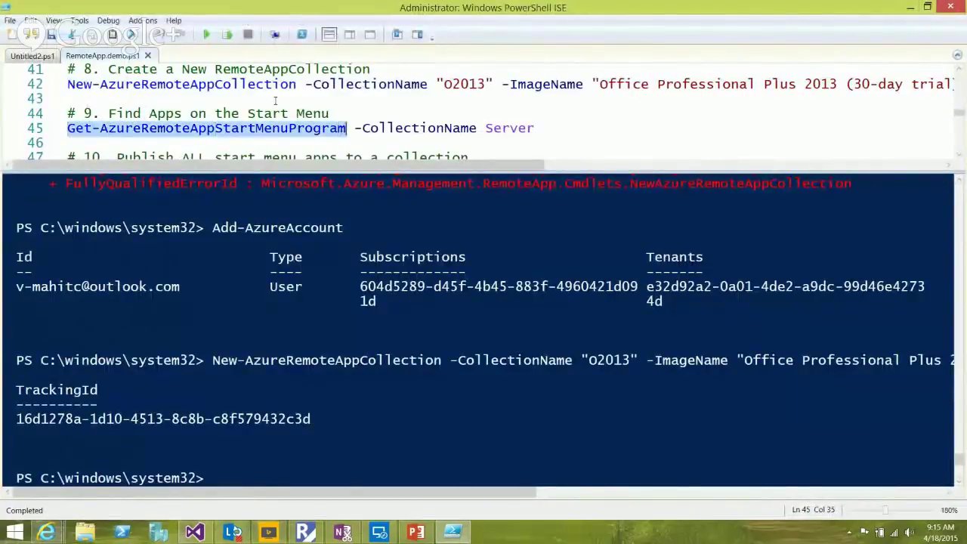
Run Get-AzureRemoteAppStartMenuProgram for Server and scroll through the listed Start Menu programs
key("Left")
key("Left")
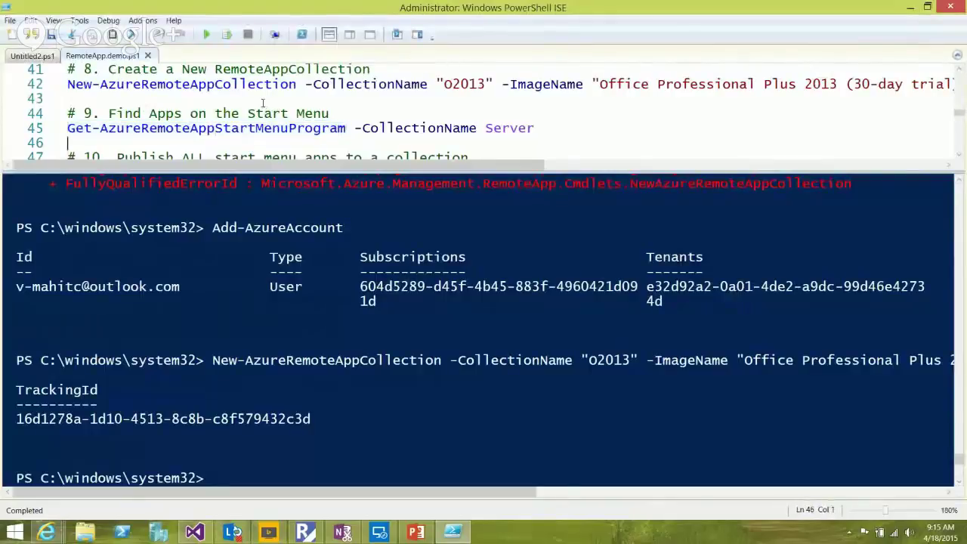
left_click(226, 34)
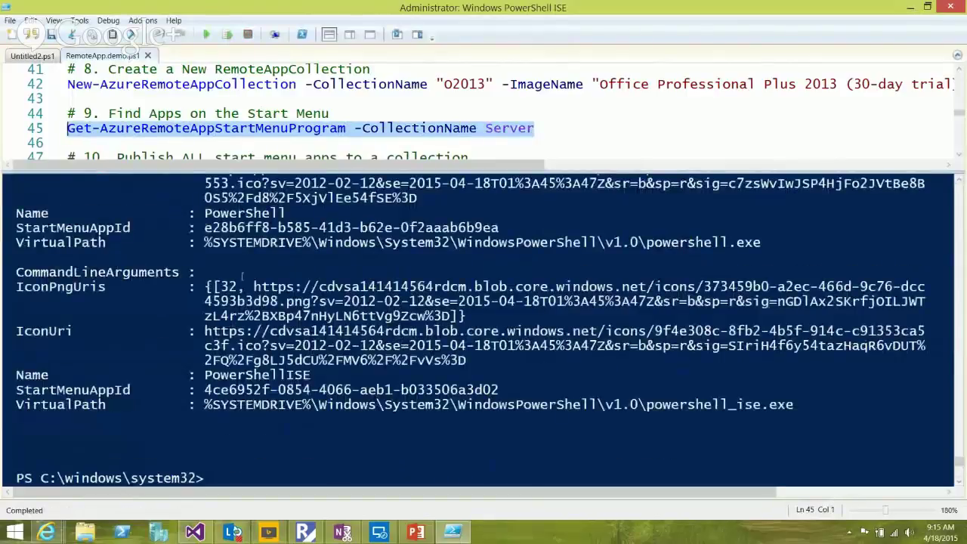
scroll(245, 302, "up", 3)
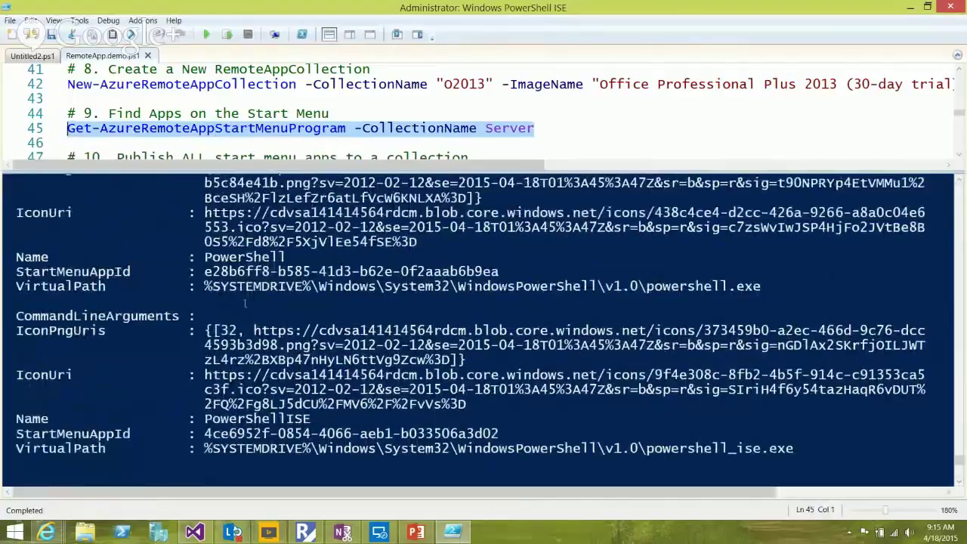
scroll(245, 300, "up", 4)
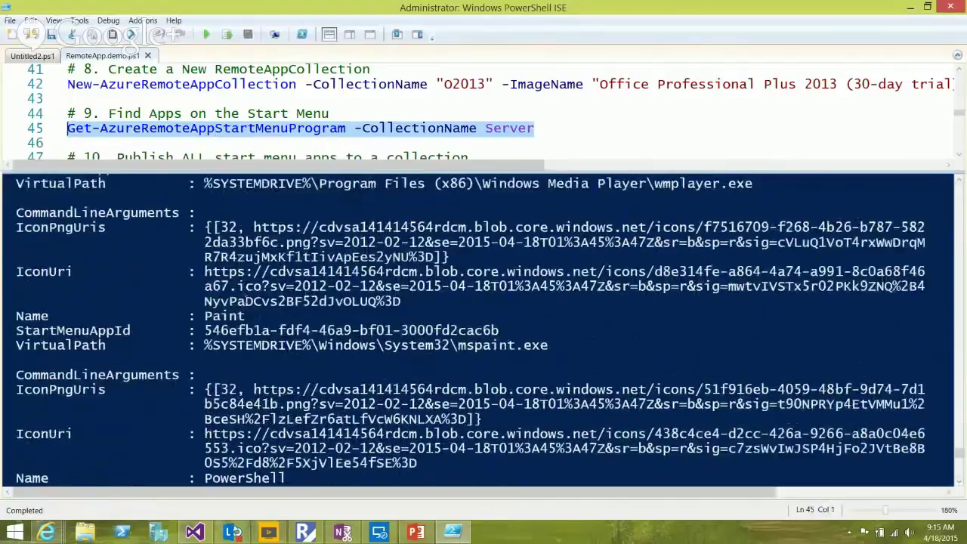
scroll(483, 331, "up", 3)
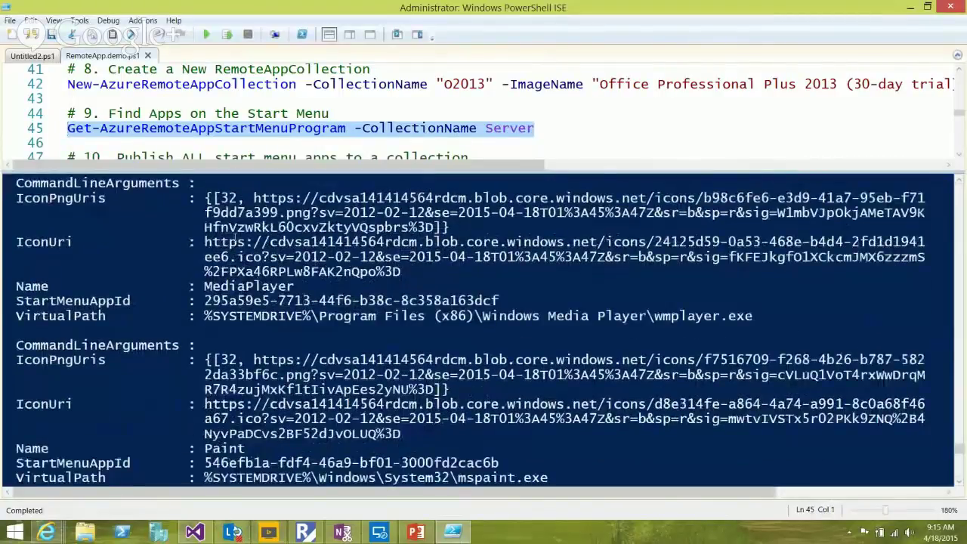
scroll(235, 240, "up", 3)
scroll(235, 229, "up", 4)
scroll(235, 234, "up", 1)
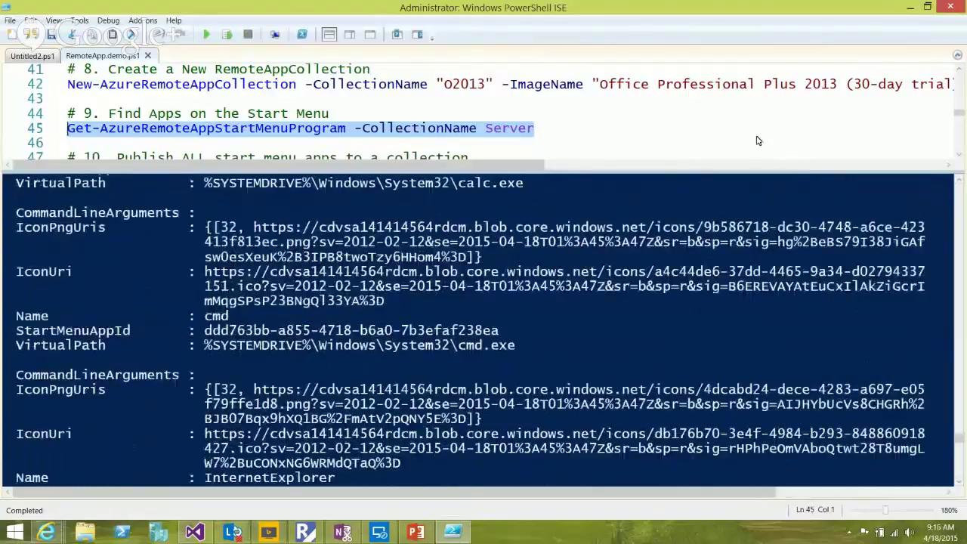
scroll(770, 126, "down", 1)
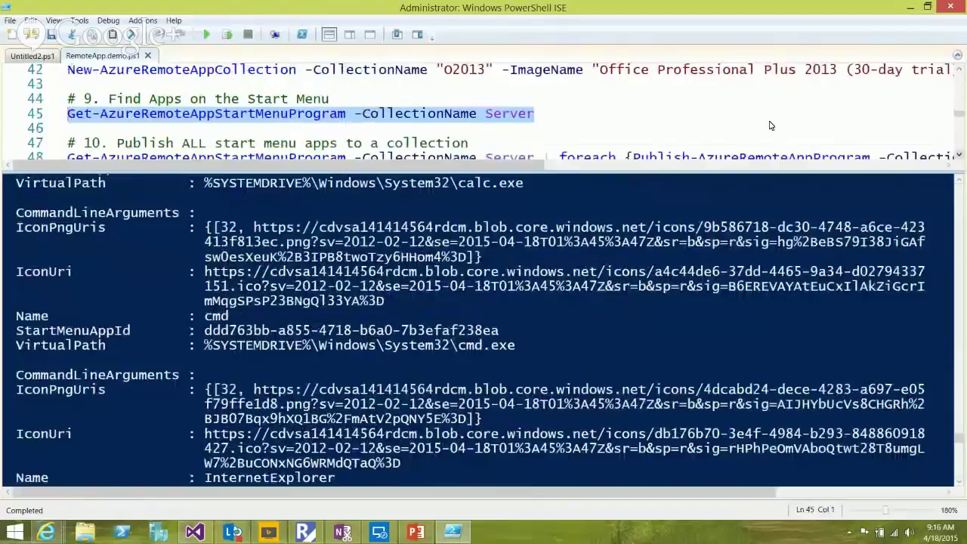
scroll(770, 125, "down", 1)
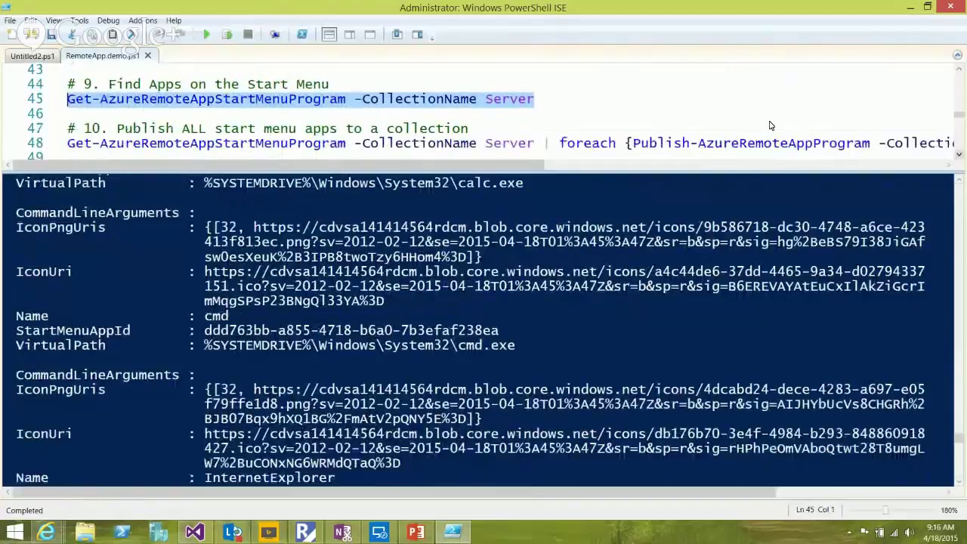
scroll(770, 125, "down", 1)
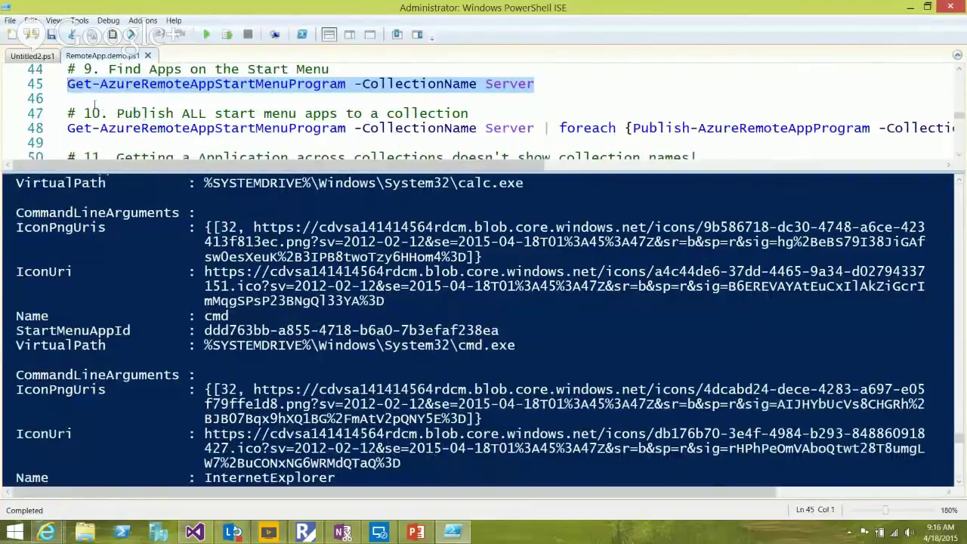
Inspect the Server collection name on line 48 and run the publish-all foreach command
left_click_drag(451, 128, 527, 128)
key("shift+Right")
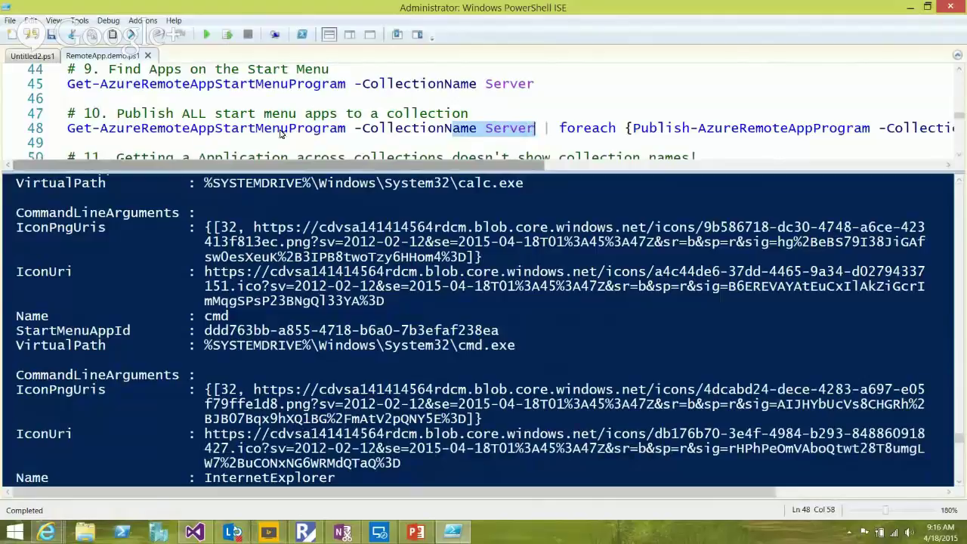
scroll(296, 127, "right", 2)
key("Right")
key("Right")
key("Right")
key("Right")
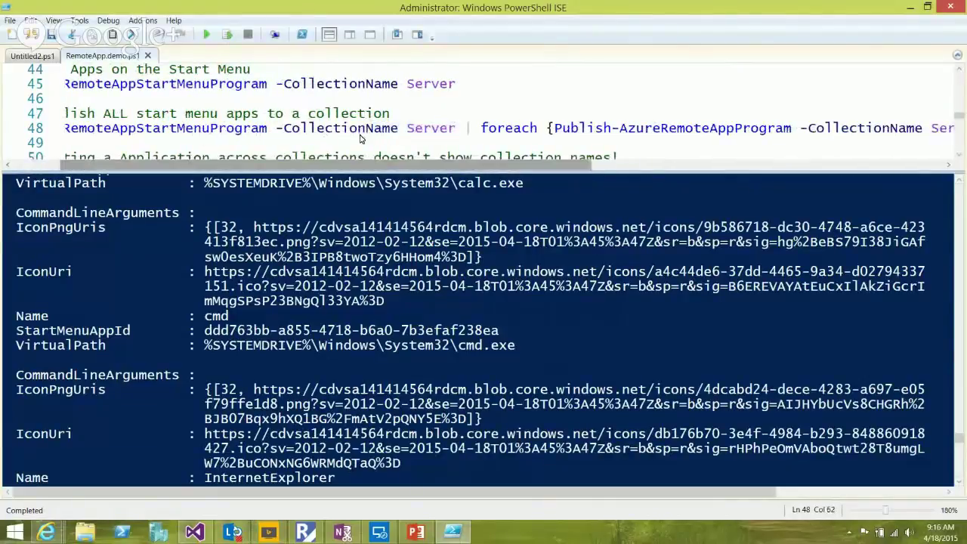
scroll(395, 133, "right", 10)
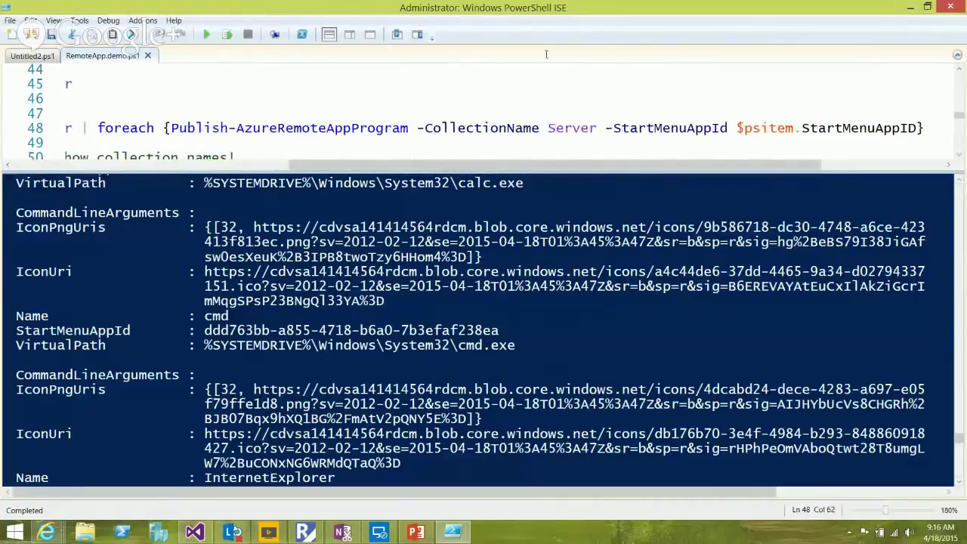
scroll(301, 132, "left", 12)
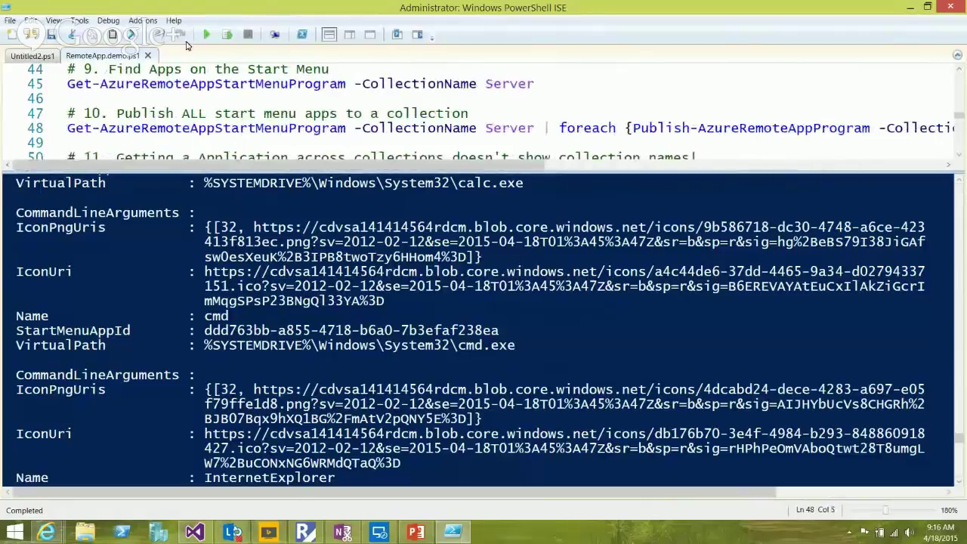
left_click(226, 34)
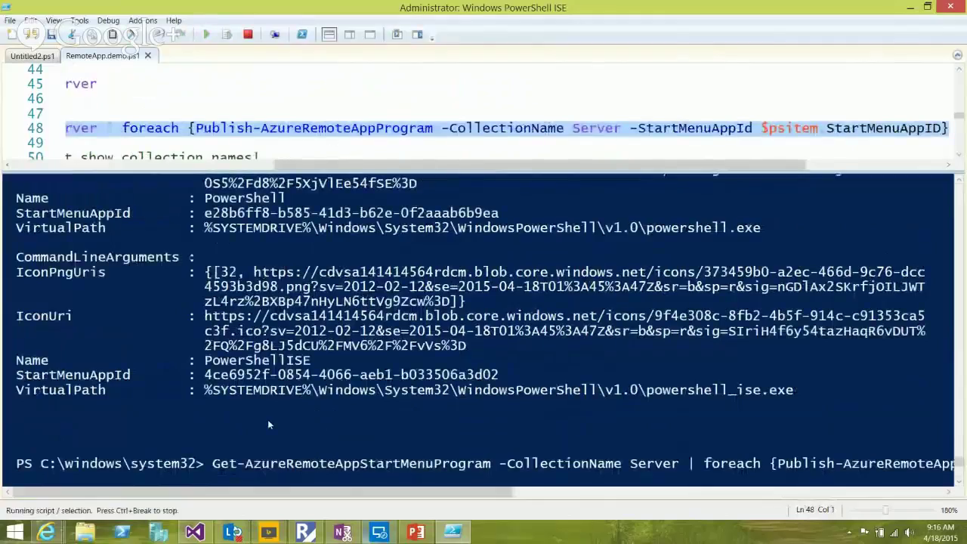
View the server collection's Publishing tab in the Azure RemoteApp portal
mouse_move(46, 532)
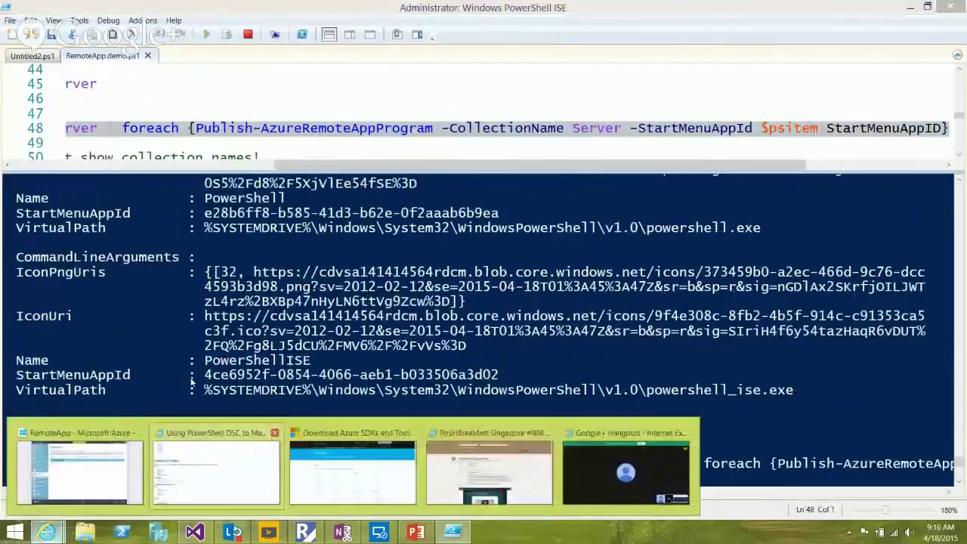
left_click(79, 465)
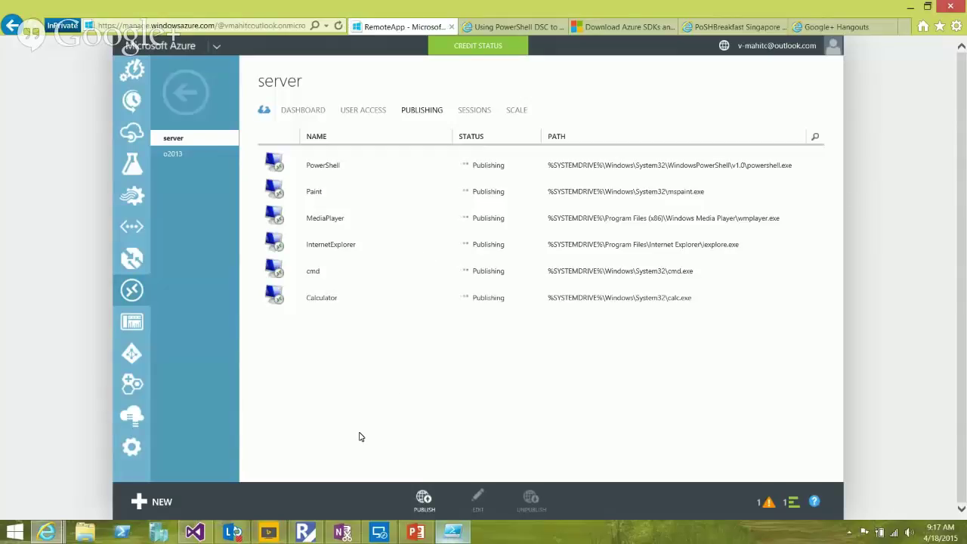
Review the seven Success True publish results and select Get-AzureRemoteAppCollection on line 51
key("alt+Tab")
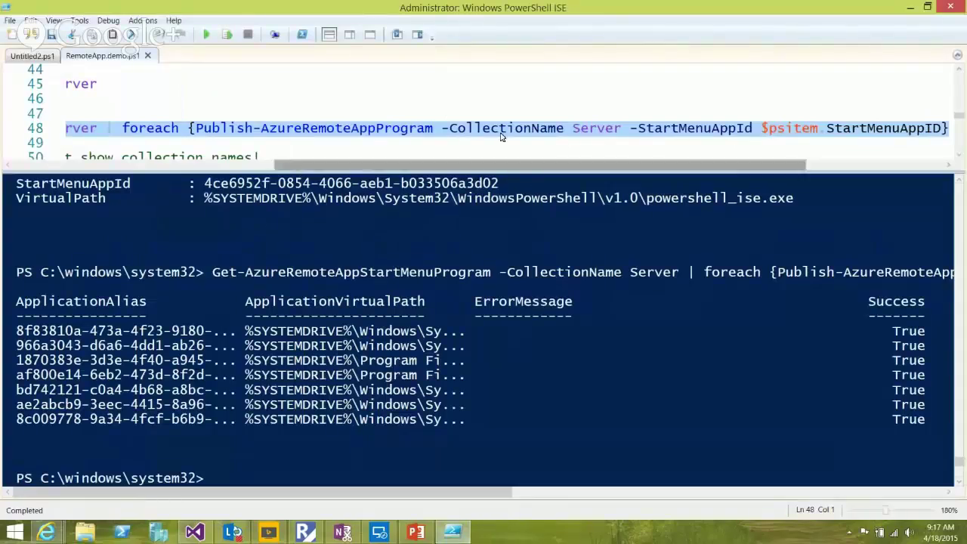
left_click(324, 127)
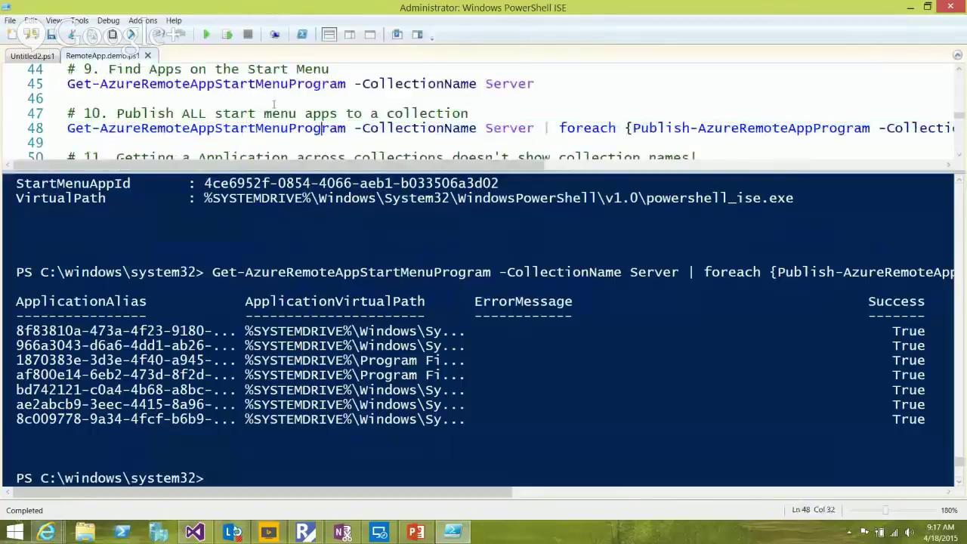
scroll(463, 127, "down", 1)
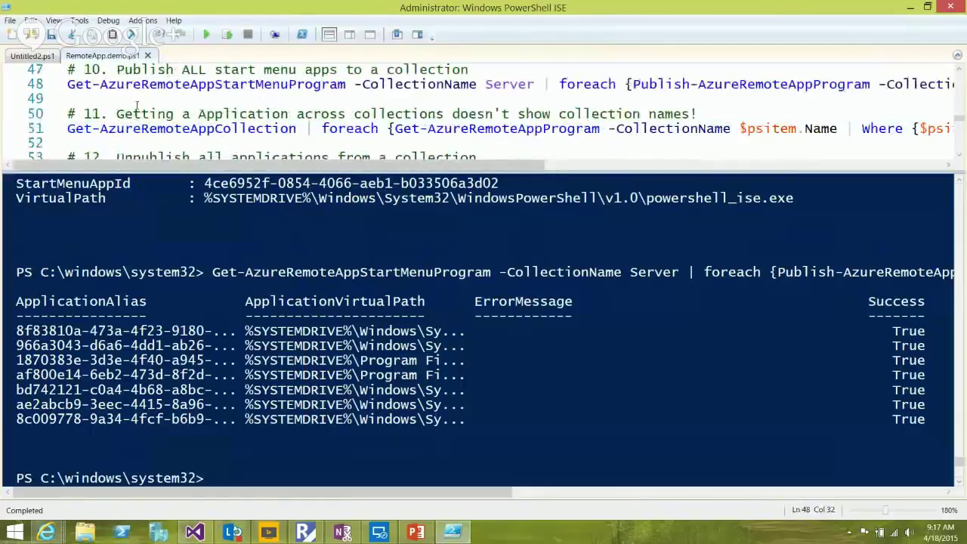
key("shift+Home")
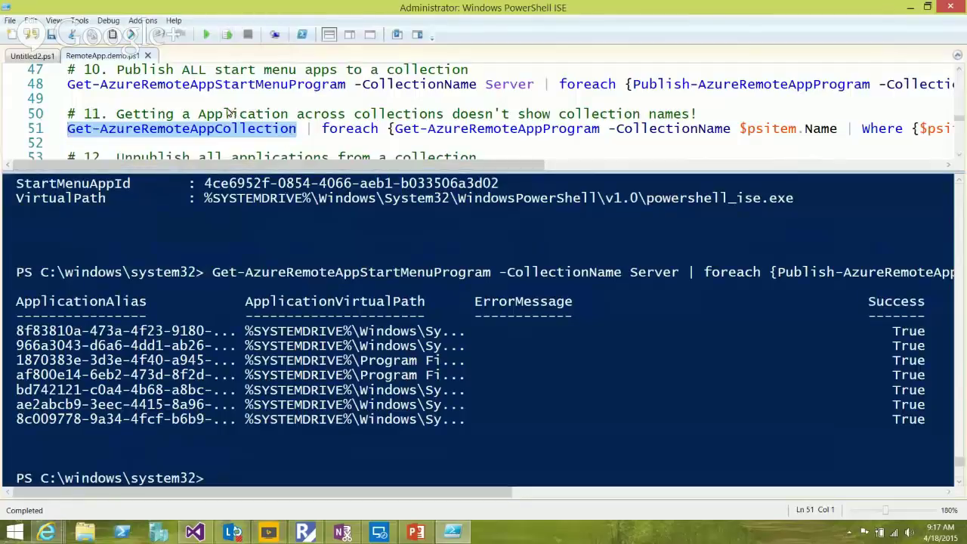
Copy 'Get-AzureRemoteAppProgram -CollectionName' from line 51
left_click(278, 129)
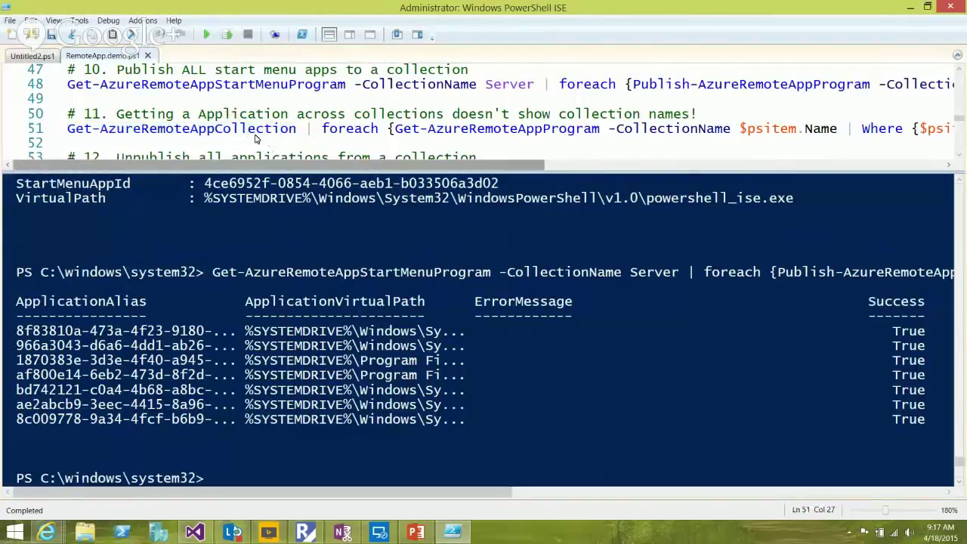
key("ctrl+Right")
key("ctrl+Right")
key("ctrl+Right")
key("ctrl+Right")
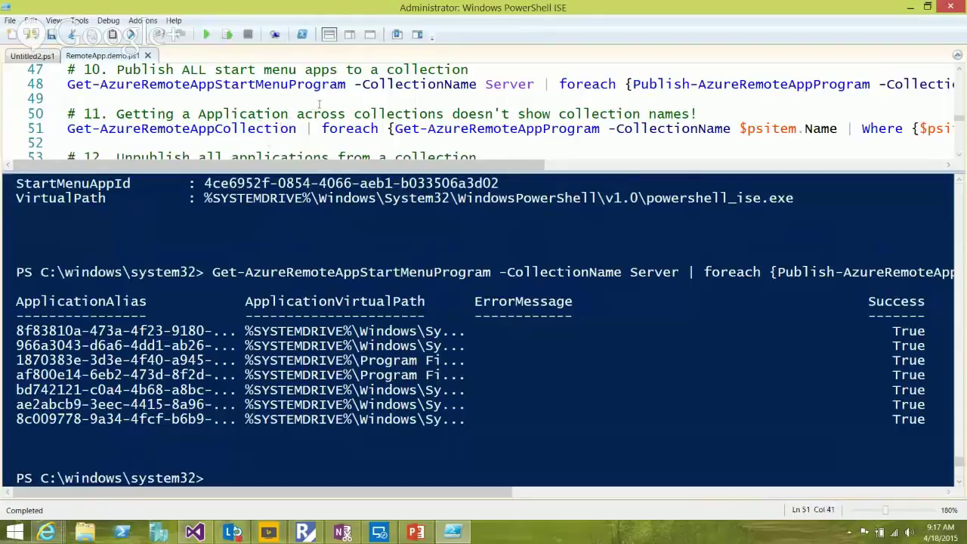
key("shift+ctrl+Right")
key("shift+ctrl+Right")
key("shift+ctrl+Right")
key("shift+ctrl+Right")
key("shift+Right")
key("shift+Right")
key("shift+Right")
key("shift+Right")
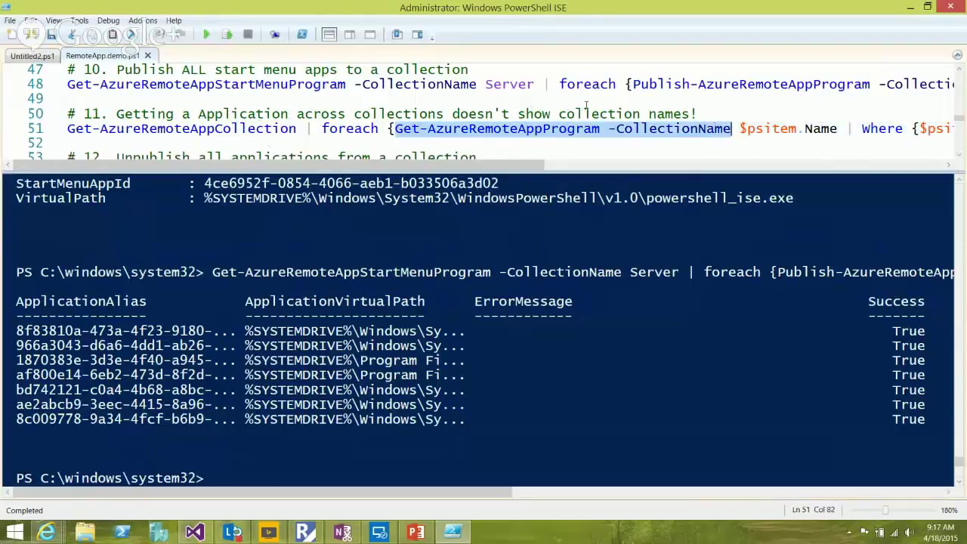
key("ctrl+c")
Run Get-AzureRemoteAppProgram -CollectionName Server in the console and scroll its Published app list
key("ctrl+d")
key("ctrl+v")
type("Sew")
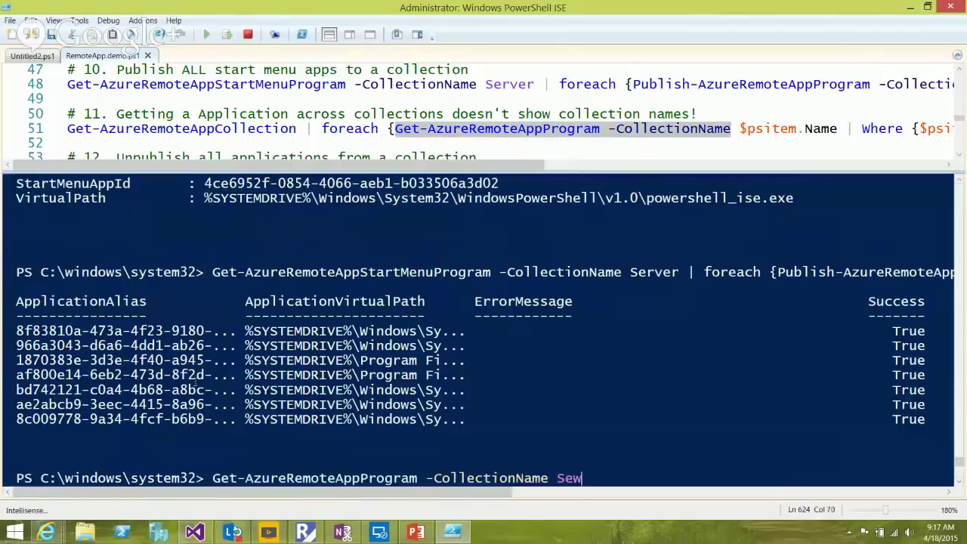
key("BackSpace")
type("rver")
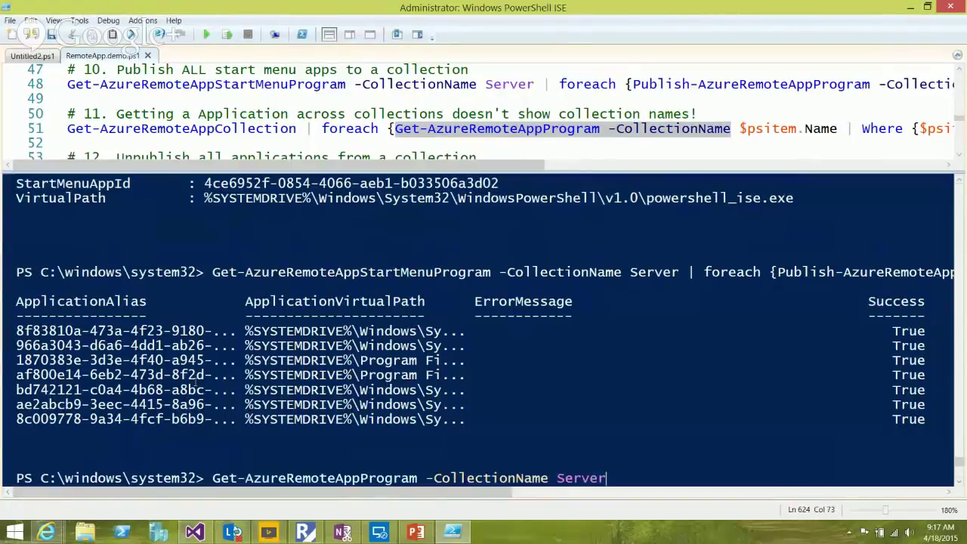
key("Return")
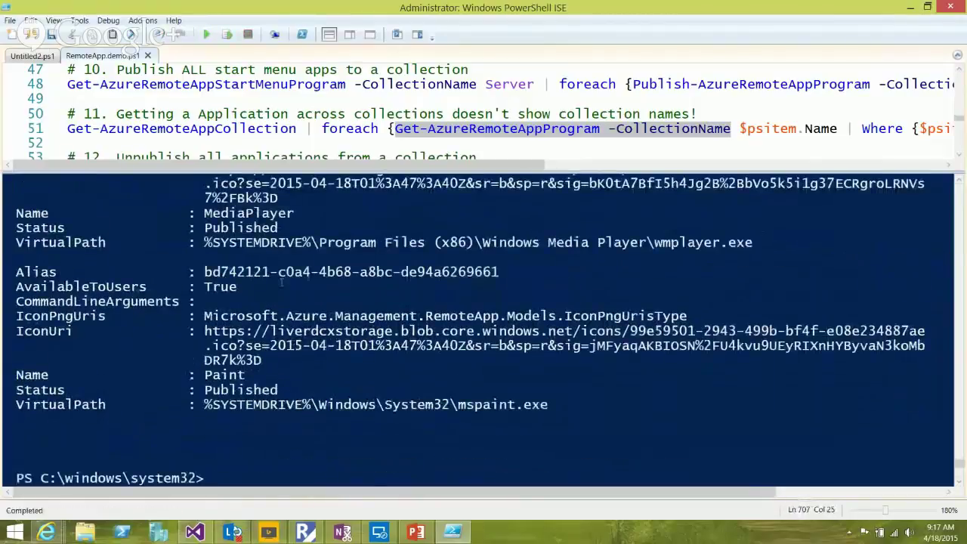
scroll(281, 284, "up", 2)
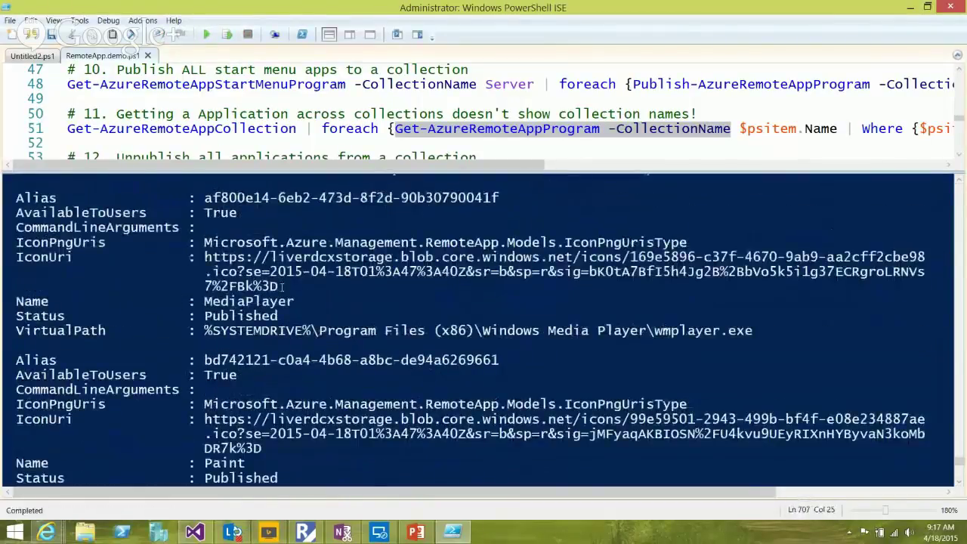
scroll(282, 286, "up", 5)
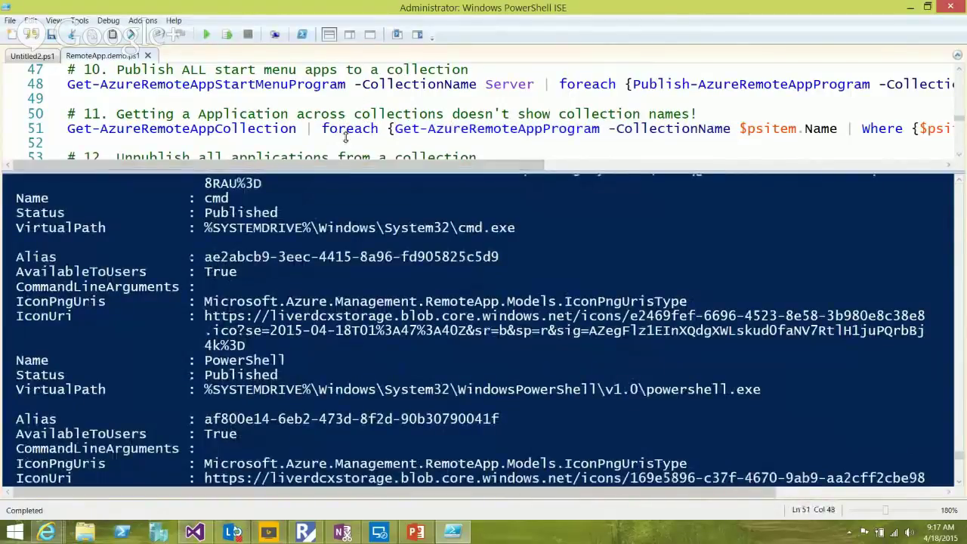
Enlarge the script pane to reveal step 12 and review line 51's full command
left_click_drag(333, 165, 332, 193)
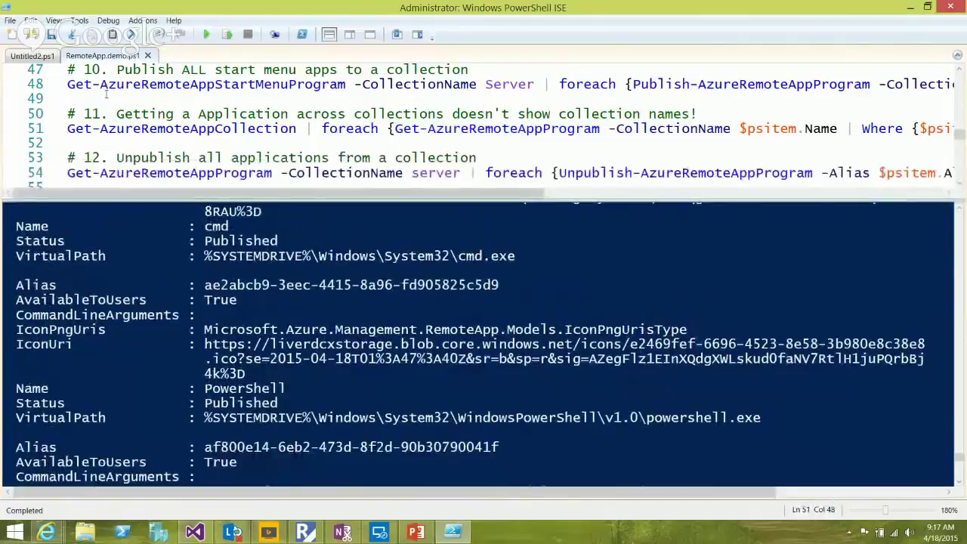
key("Home")
key("shift+Right")
key("shift+Right")
key("shift+Right")
key("shift+Right")
key("shift+Right")
key("shift+Right")
key("shift+Right")
key("shift+Right")
key("shift+Right")
key("shift+Right")
key("shift+Right")
key("shift+Right")
key("shift+Right")
key("shift+Right")
key("shift+Right")
key("shift+Right")
key("shift+Right")
key("shift+Right")
key("shift+Right")
key("shift+Right")
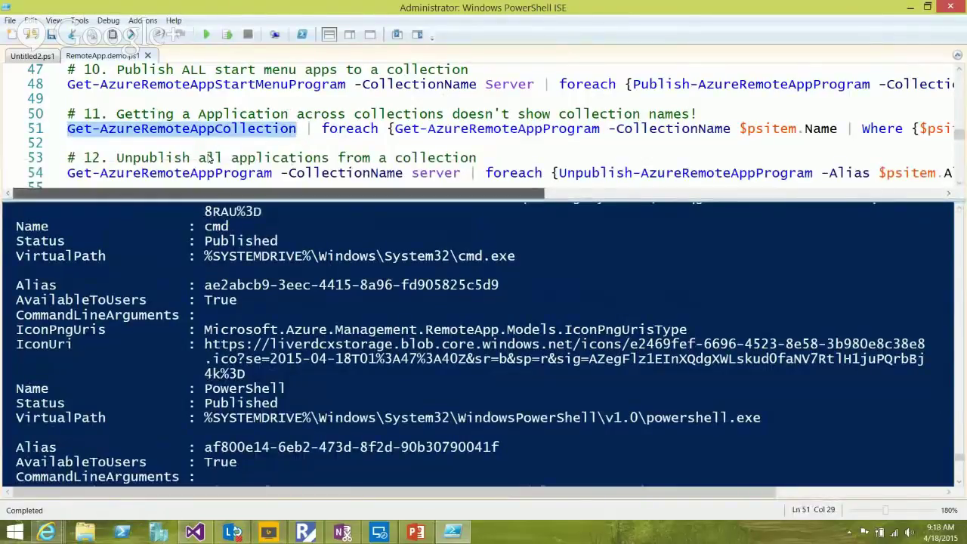
scroll(212, 155, "right", 5)
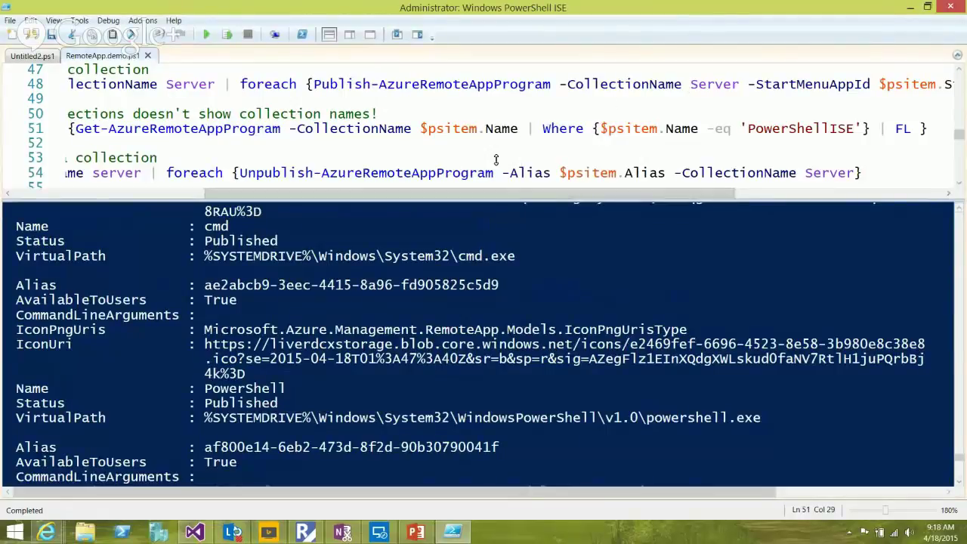
scroll(468, 151, "left", 5)
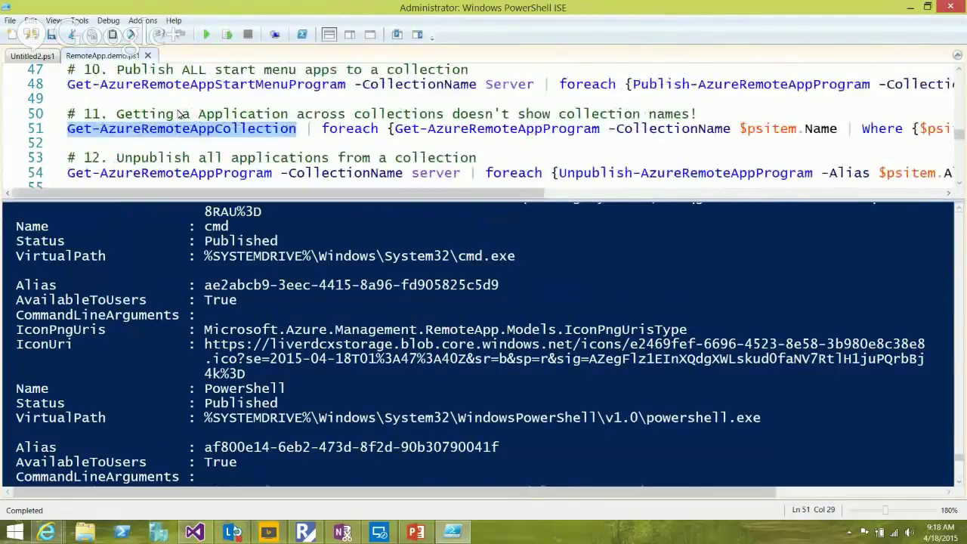
Run line 51 to find PowerShellISE across collections
left_click(209, 129)
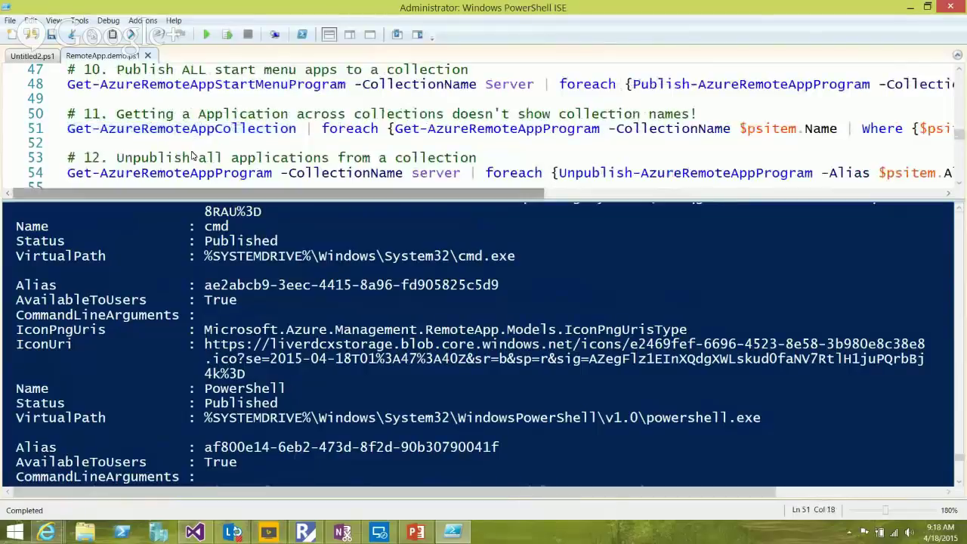
scroll(306, 166, "right", 5)
scroll(306, 166, "right", 5)
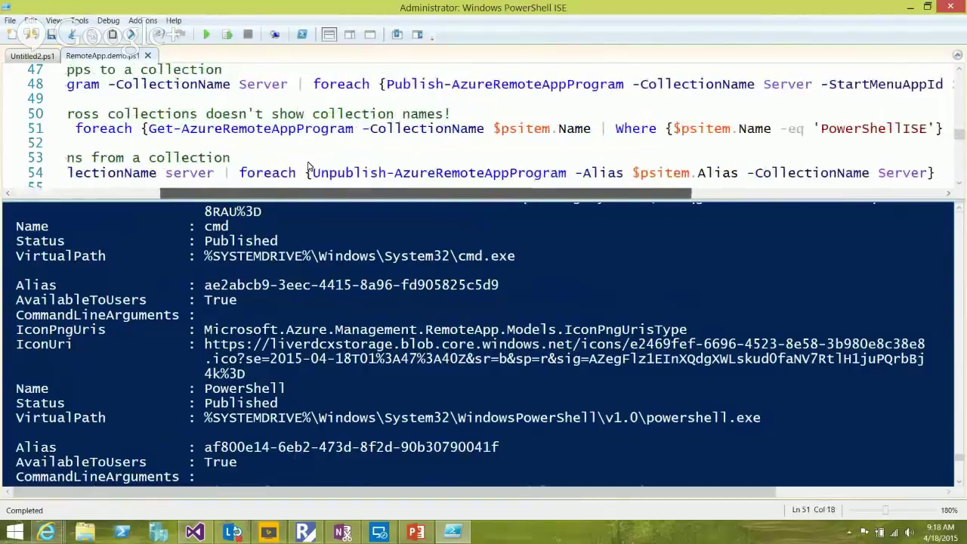
scroll(423, 170, "left", 10)
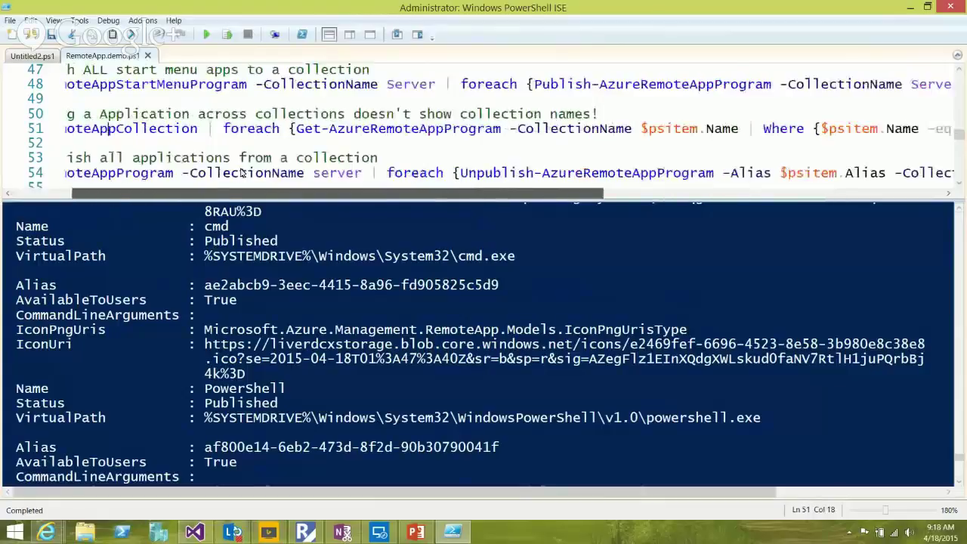
key("Left")
key("Left")
key("Left")
key("Left")
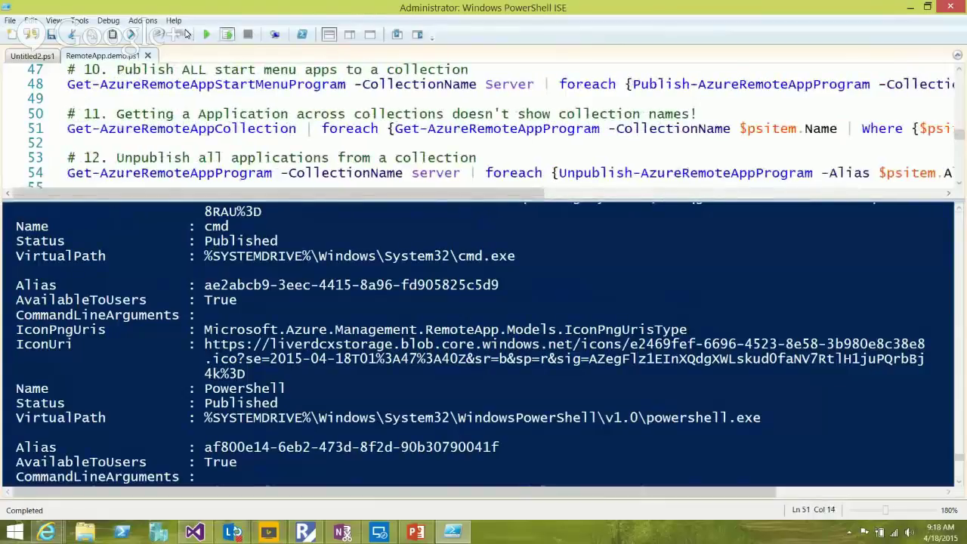
left_click(226, 34)
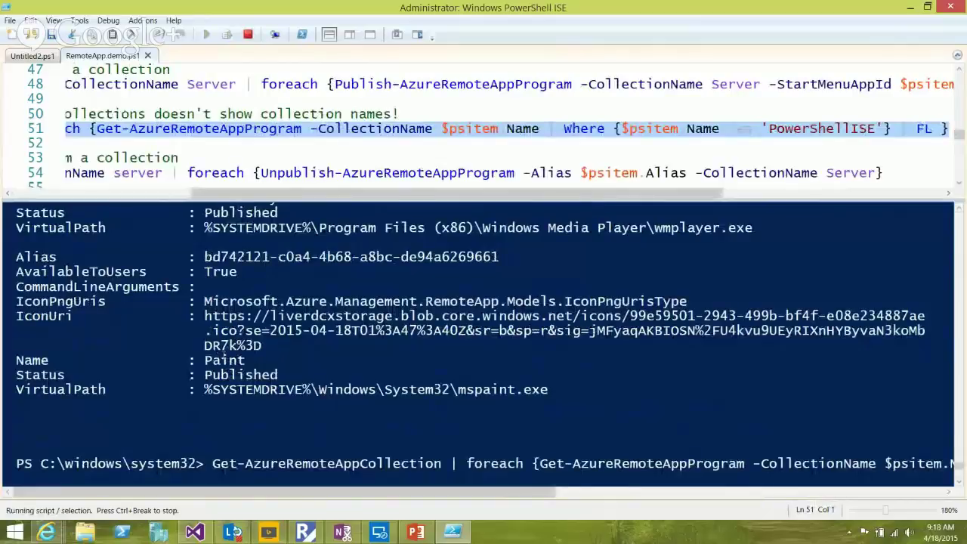
scroll(223, 345, "up", 1)
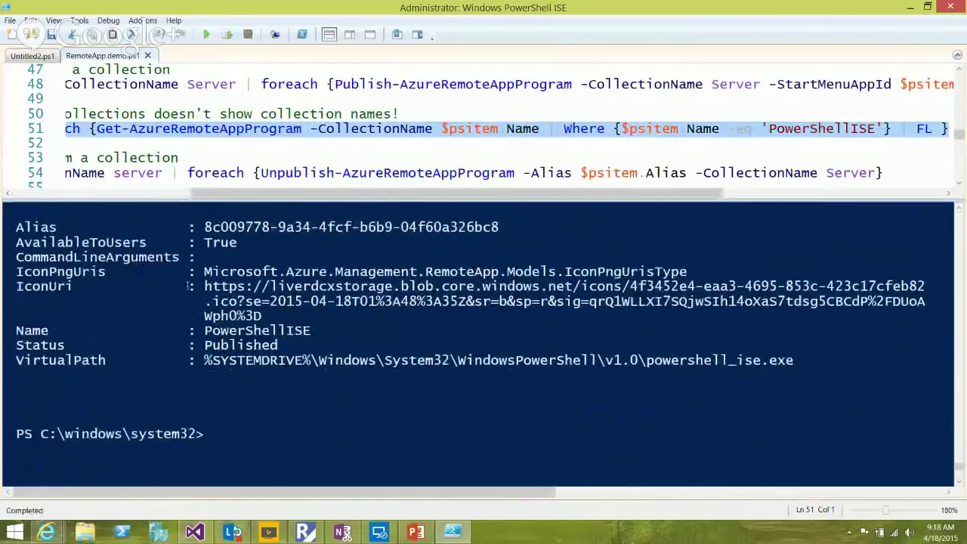
scroll(193, 287, "up", 1)
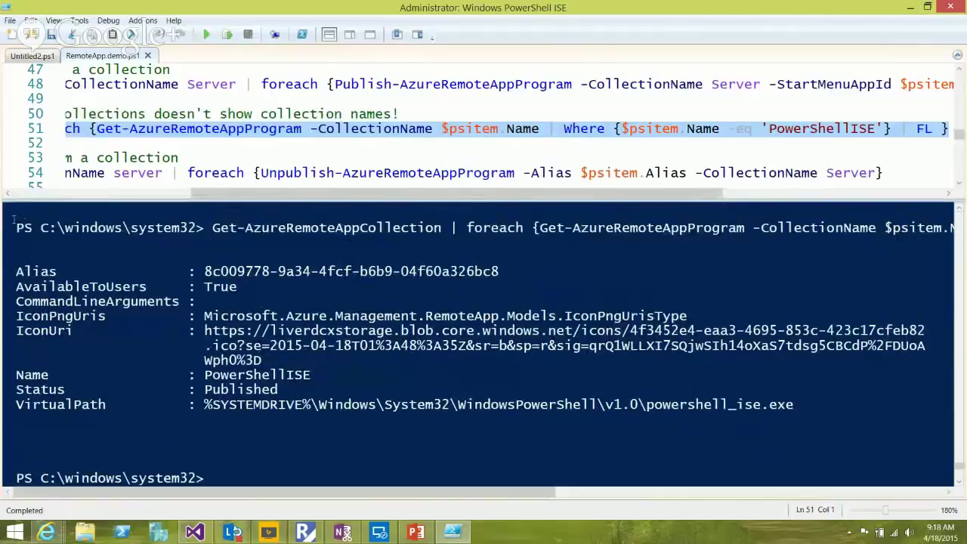
key("ctrl+d")
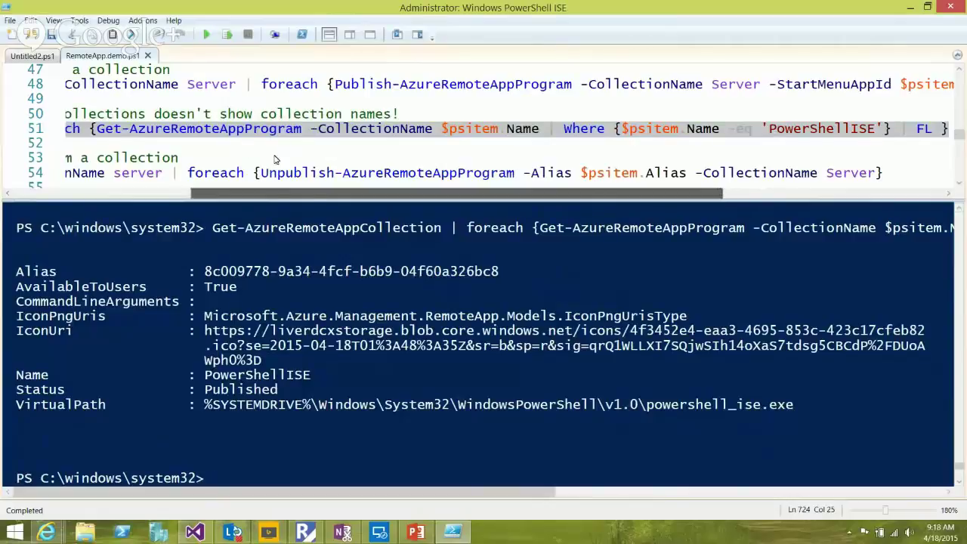
scroll(272, 160, "left", 5)
scroll(148, 155, "left", 1)
left_click(134, 128)
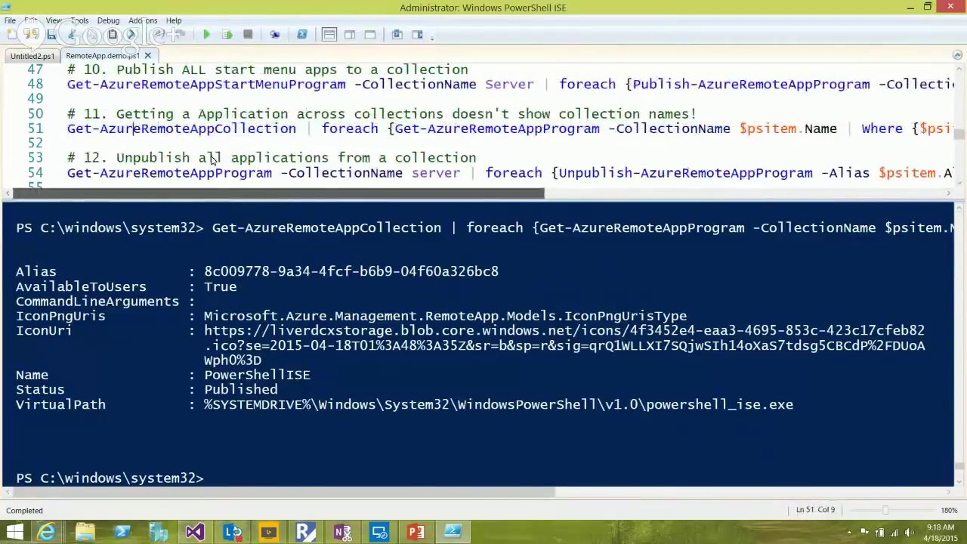
scroll(389, 170, "right", 7)
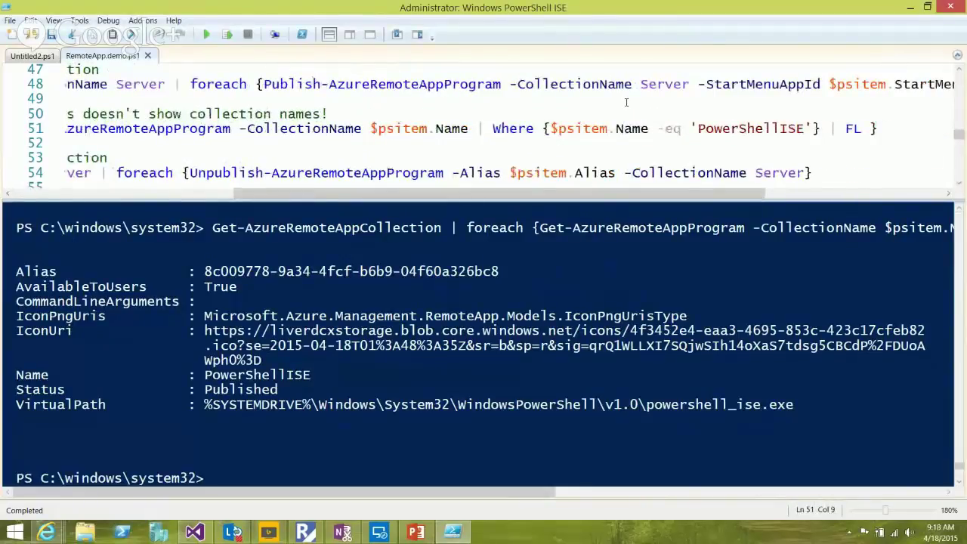
scroll(454, 162, "left", 7)
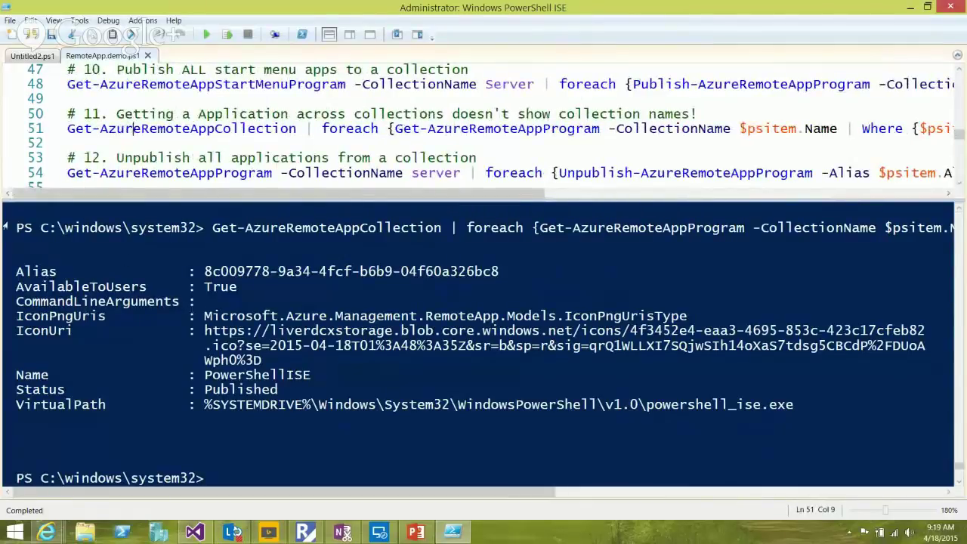
key("ctrl+d")
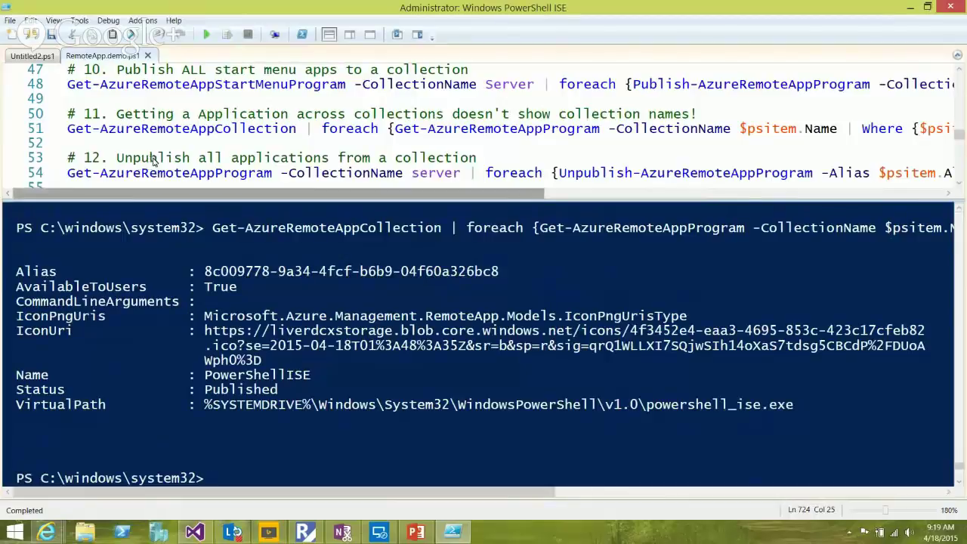
scroll(197, 160, "right", 5)
scroll(245, 155, "right", 6)
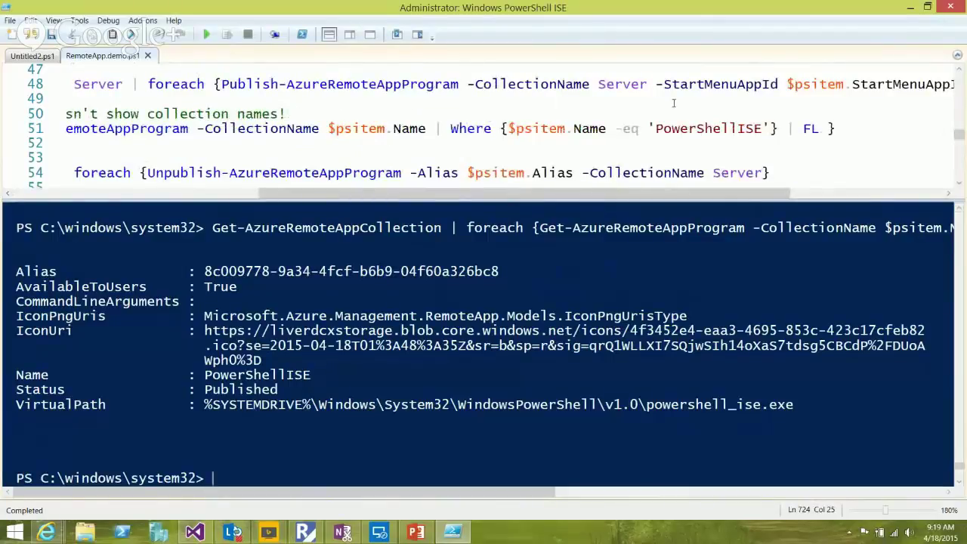
key("ctrl+i")
key("shift+Up")
key("shift+Left")
key("shift+Left")
key("shift+Left")
key("shift+Left")
key("shift+Down")
key("shift+Left")
key("shift+Left")
key("shift+Left")
key("shift+Left")
key("shift+Left")
key("shift+Left")
key("shift+Left")
key("shift+Left")
key("shift+Left")
key("shift+Left")
key("shift+Left")
key("shift+Left")
key("shift+Left")
key("shift+Left")
key("shift+Left")
key("shift+Left")
key("shift+Left")
key("shift+Left")
key("shift+Left")
key("shift+Left")
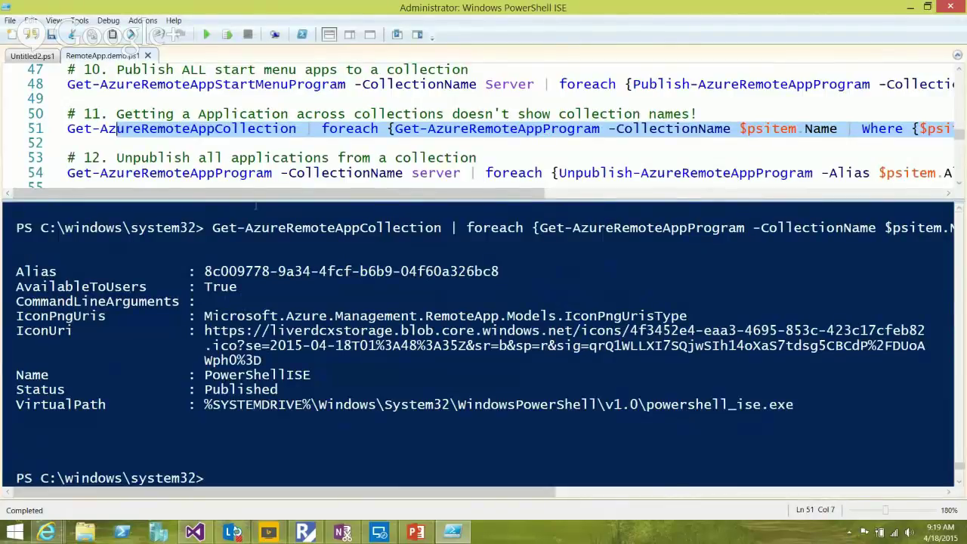
Move to line 54 and inspect its Get-AzureRemoteAppProgram pipeline for the Server collection
left_click(271, 129)
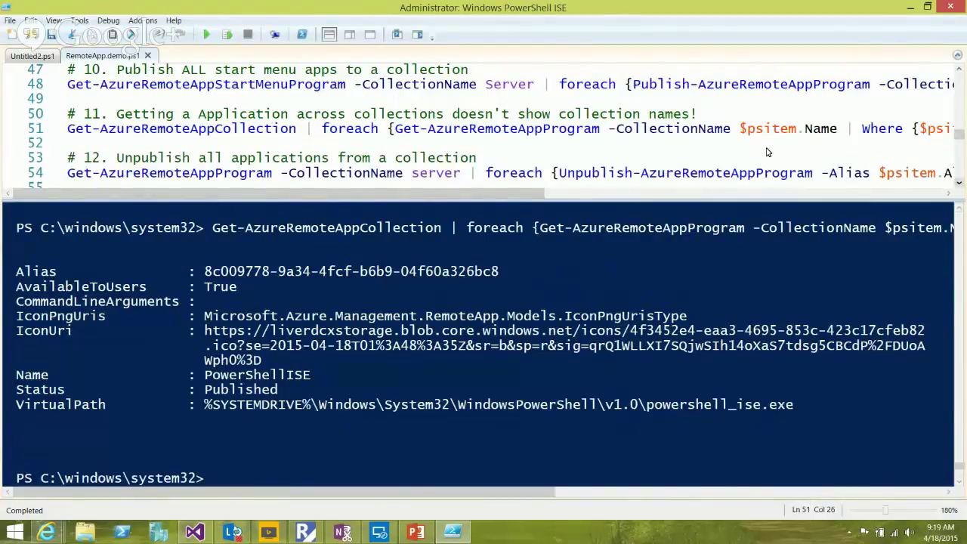
scroll(767, 152, "down", 1)
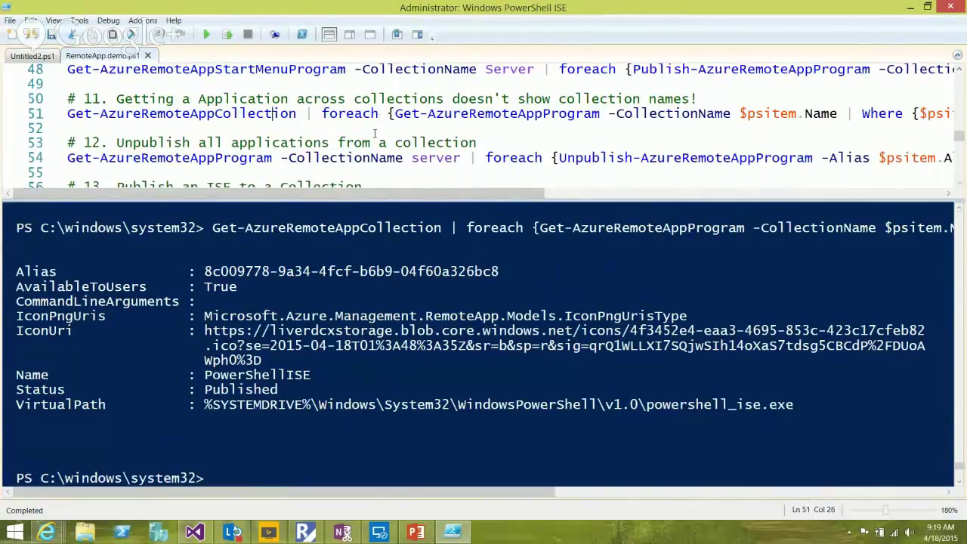
key("Down")
key("Down")
key("Down")
scroll(401, 158, "right", 3)
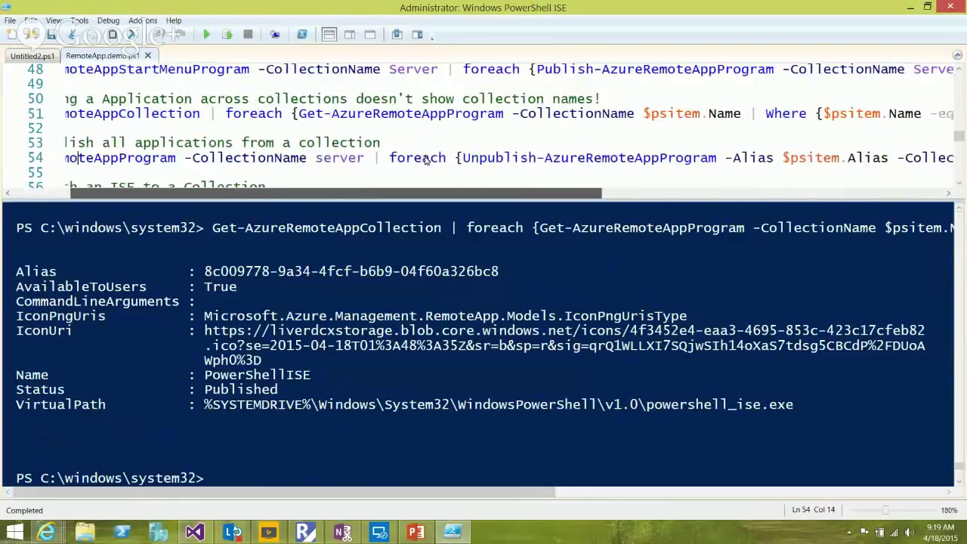
scroll(426, 158, "right", 8)
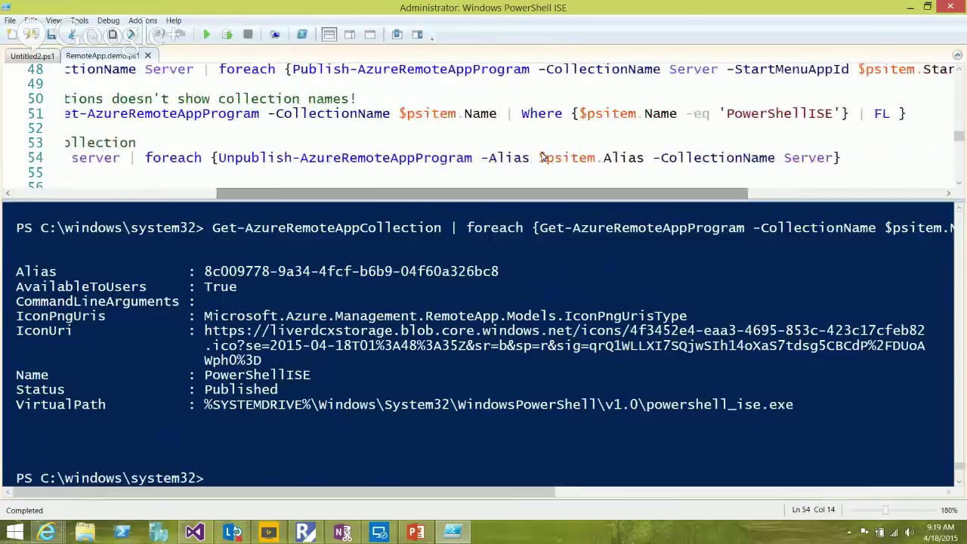
scroll(453, 159, "left", 11)
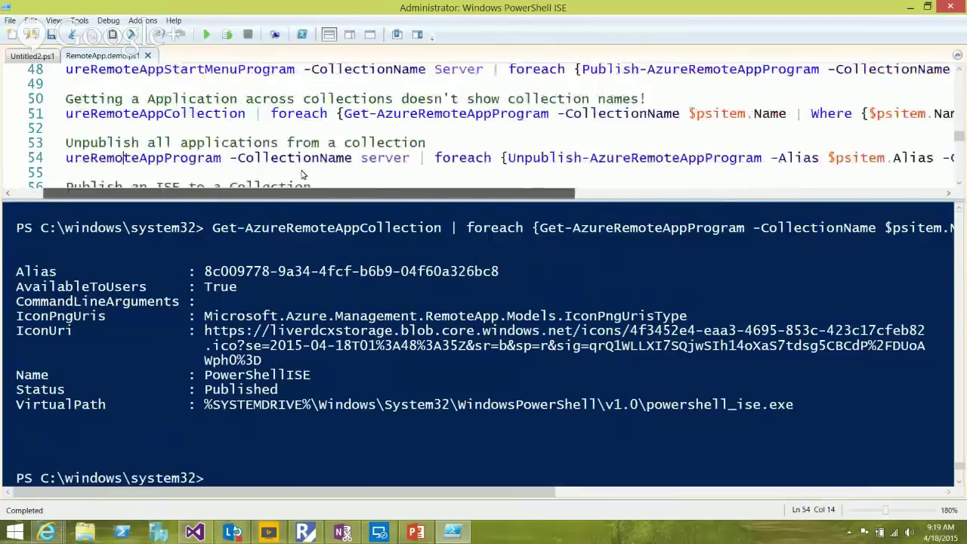
key("Right")
key("Right")
key("Right")
key("Right")
key("Right")
key("Right")
key("Right")
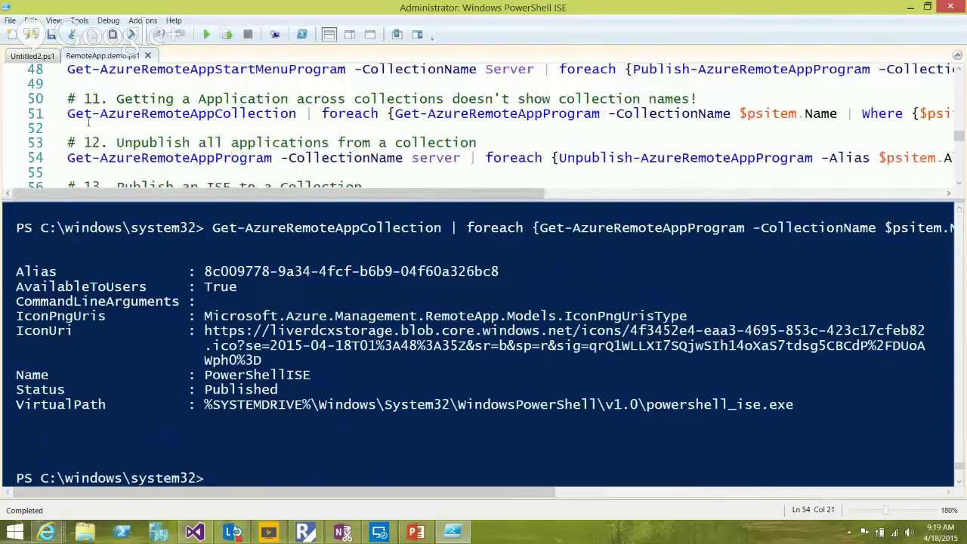
key("shift+Home")
key("shift+Right")
key("shift+Right")
key("shift+Right")
key("shift+Right")
key("shift+Right")
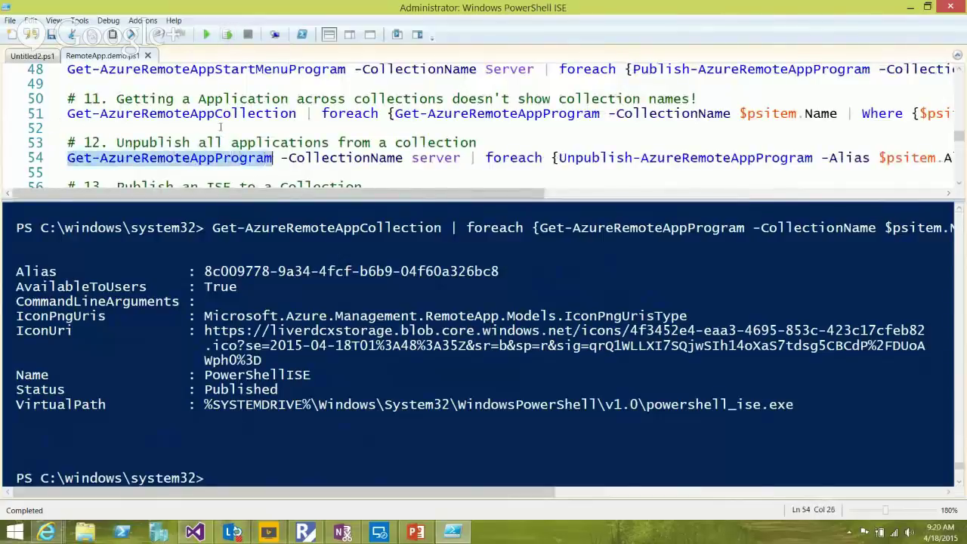
left_click(436, 159)
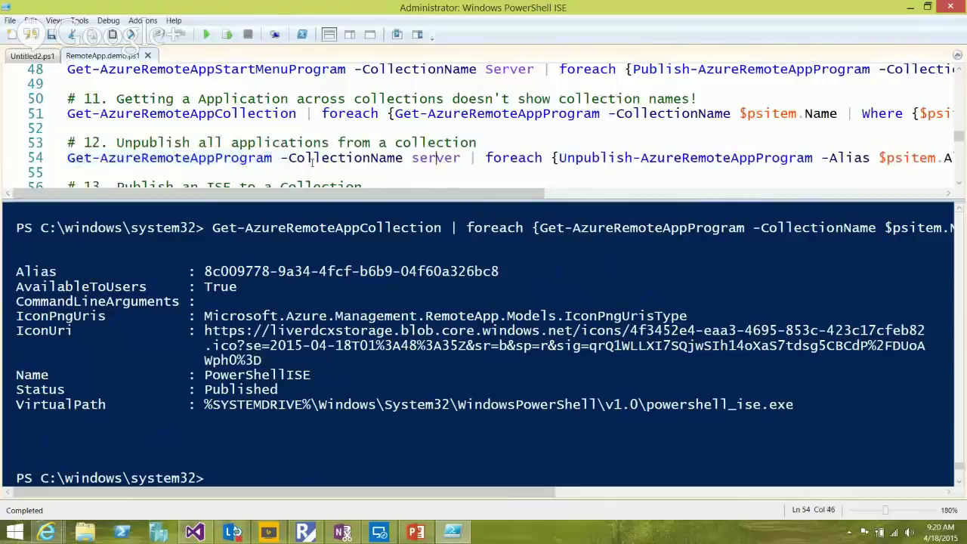
left_click_drag(295, 193, 510, 157)
scroll(510, 157, "left", 2)
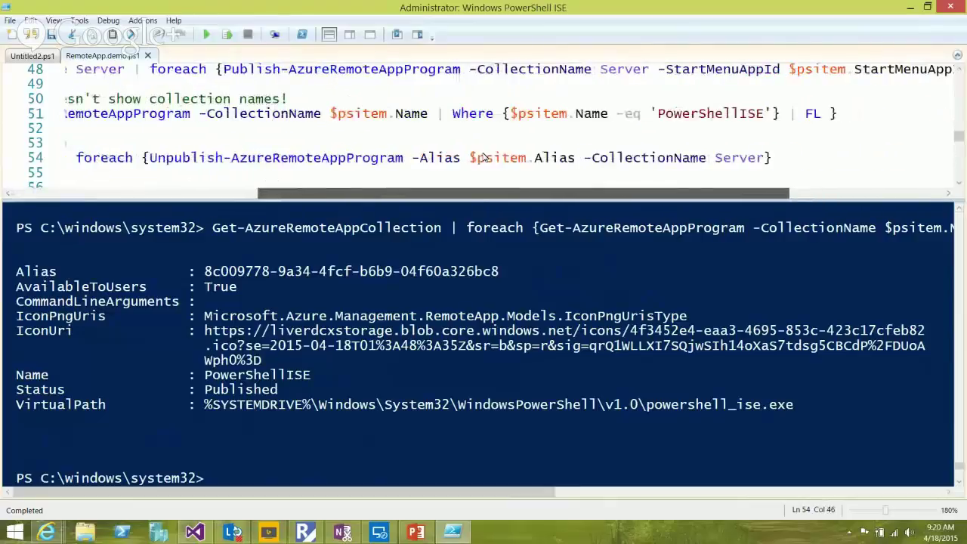
Run line 54's Unpublish-AzureRemoteAppProgram command, unpublishing all seven Server apps with Success True
left_click(382, 157)
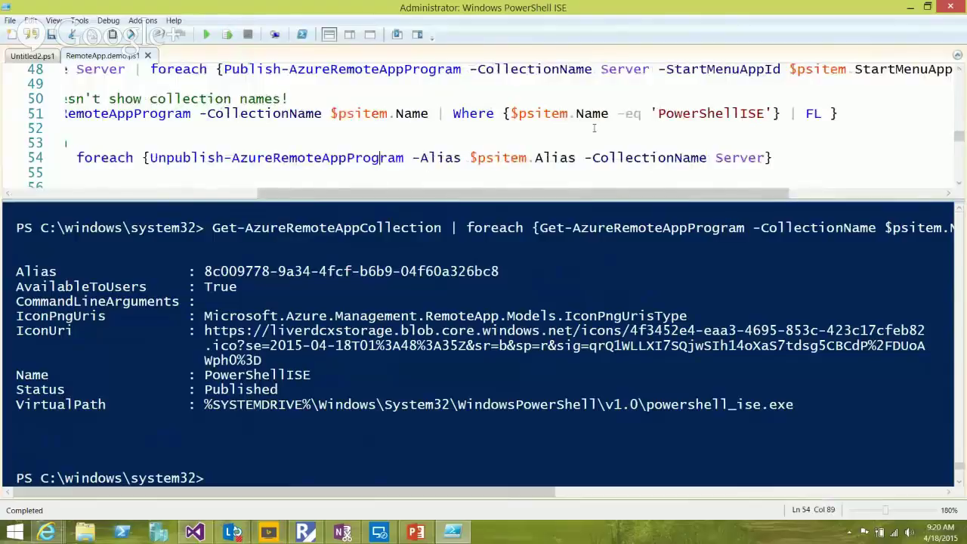
left_click(740, 158)
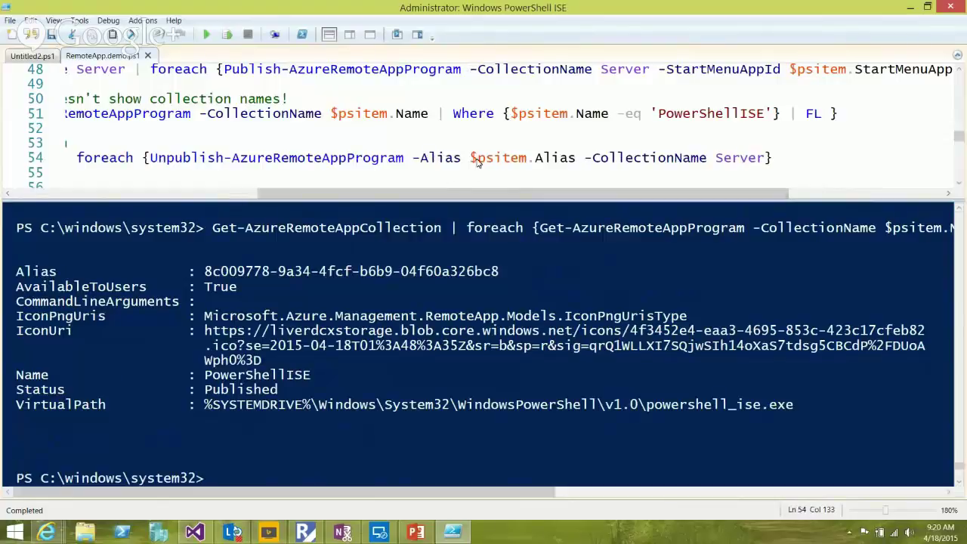
scroll(300, 156, "left", 5)
scroll(300, 157, "left", 1)
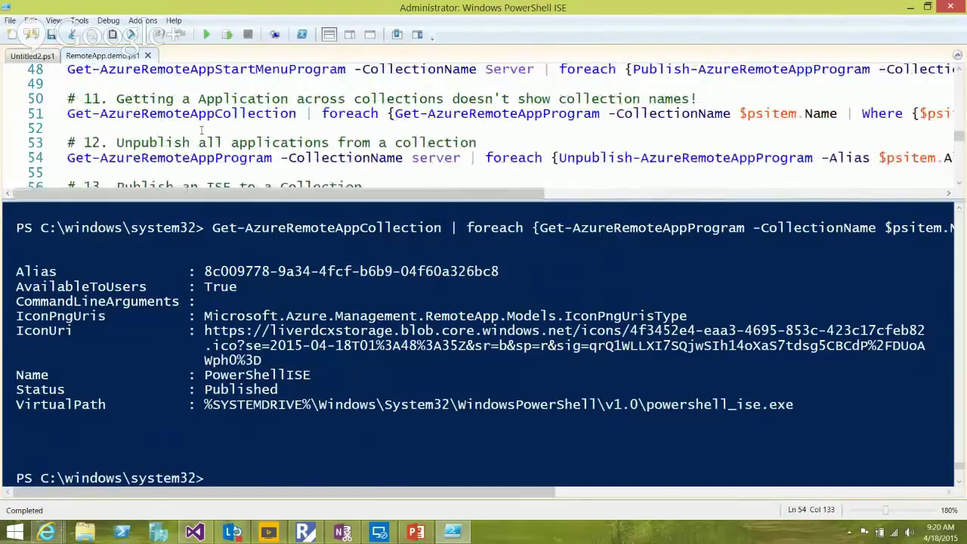
left_click(249, 157)
key("Left")
key("Left")
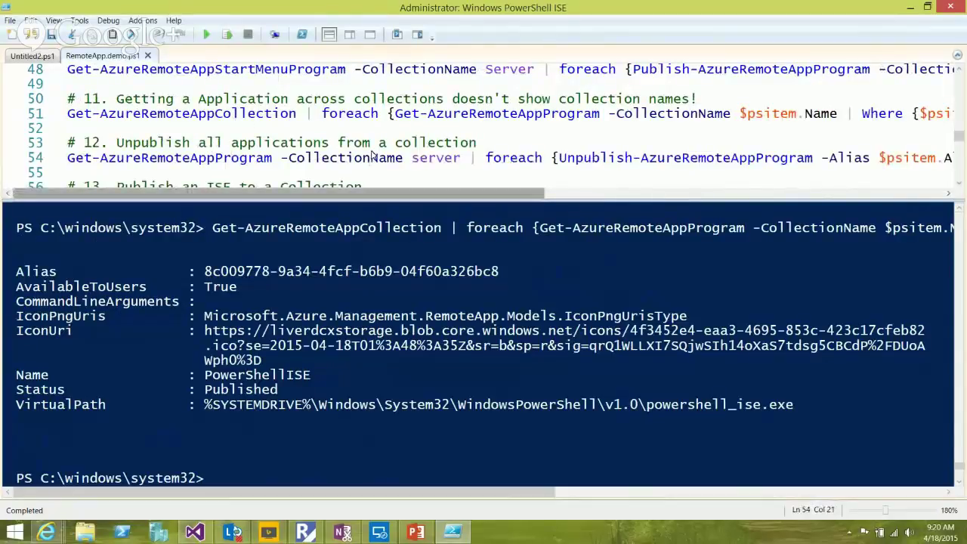
scroll(334, 117, "right", 2)
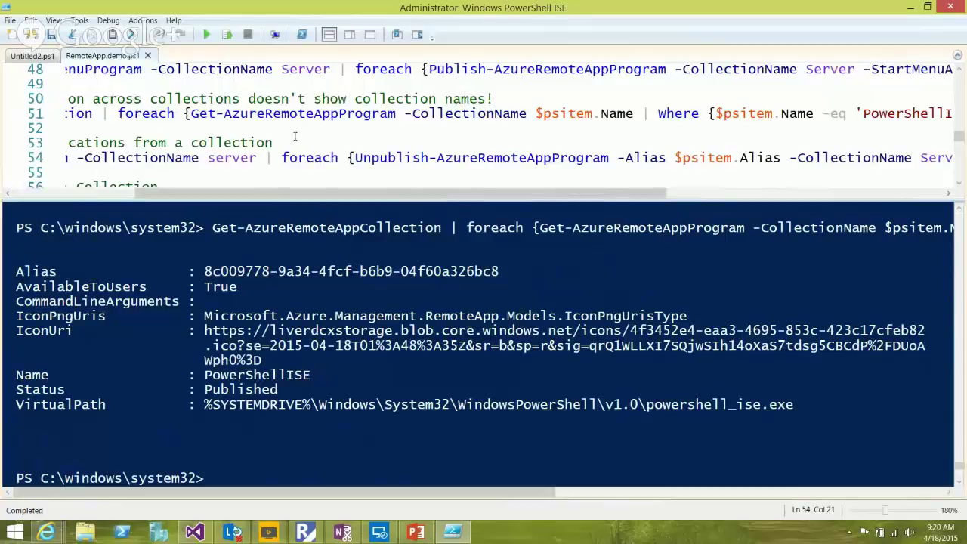
left_click_drag(284, 193, 371, 192)
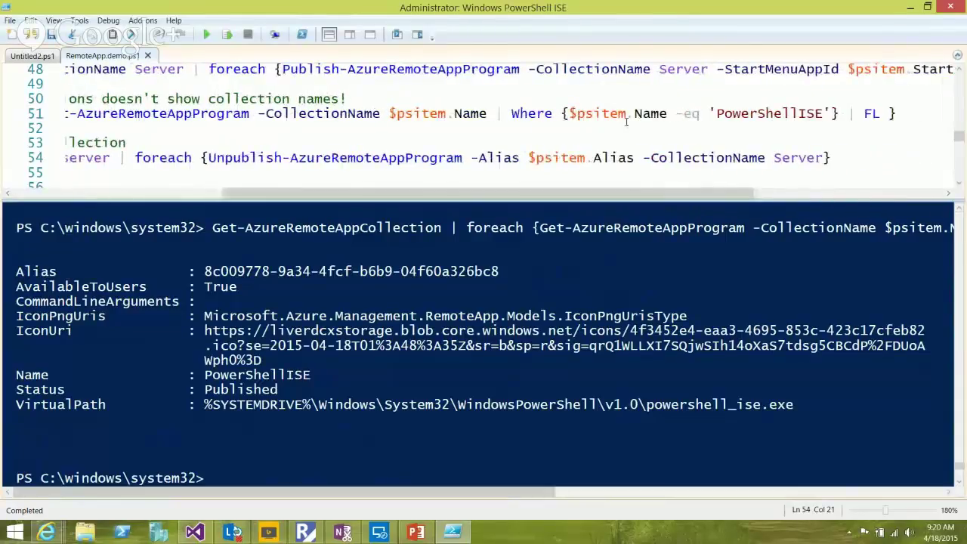
left_click(798, 157)
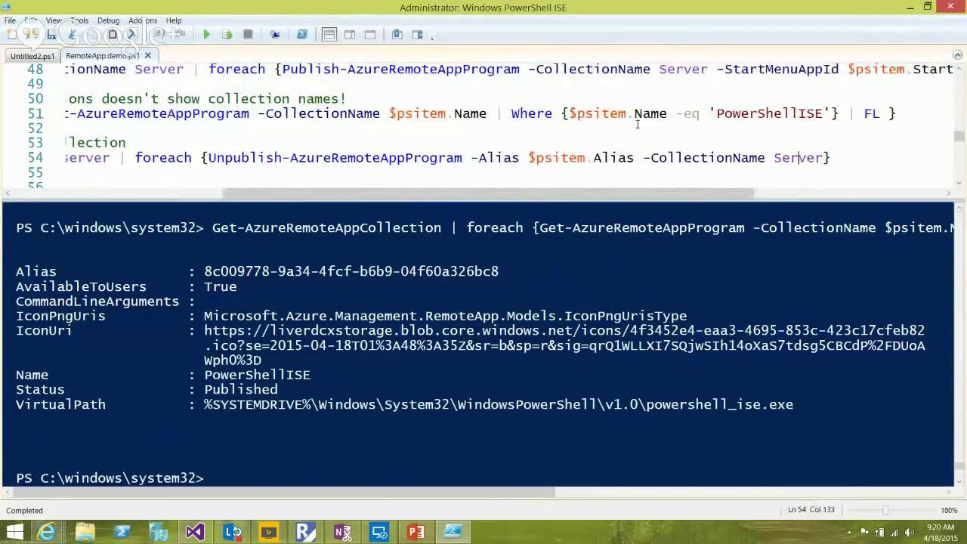
left_click_drag(567, 193, 356, 193)
left_click(403, 157)
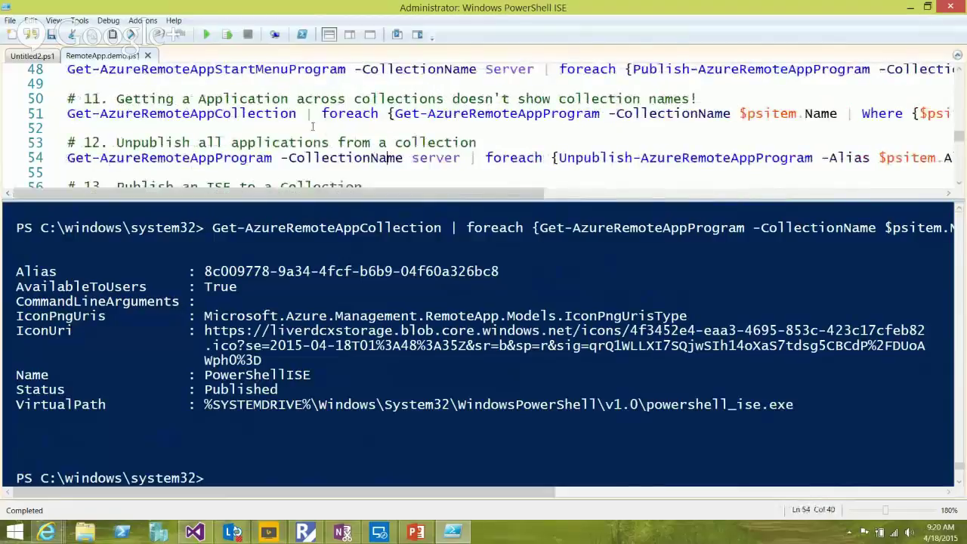
left_click(227, 34)
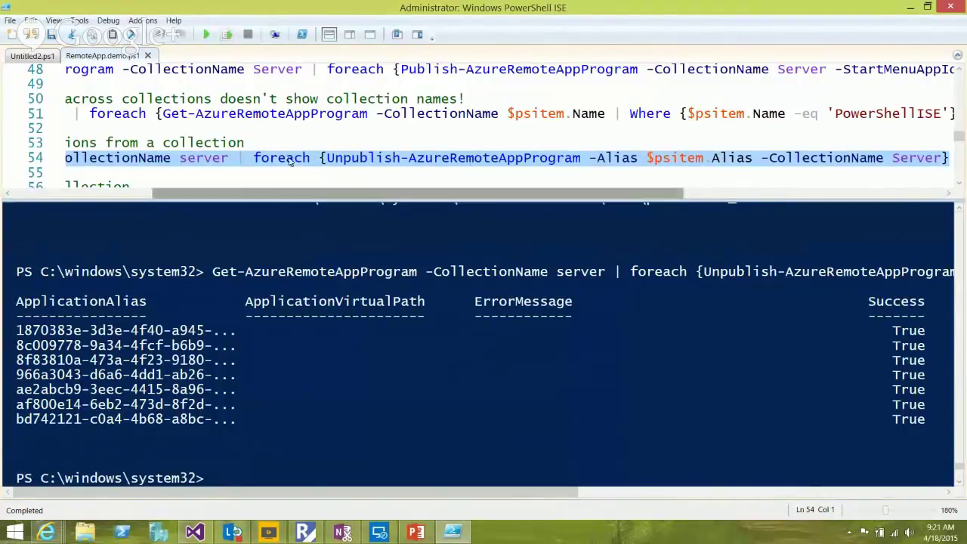
scroll(282, 161, "left", 5)
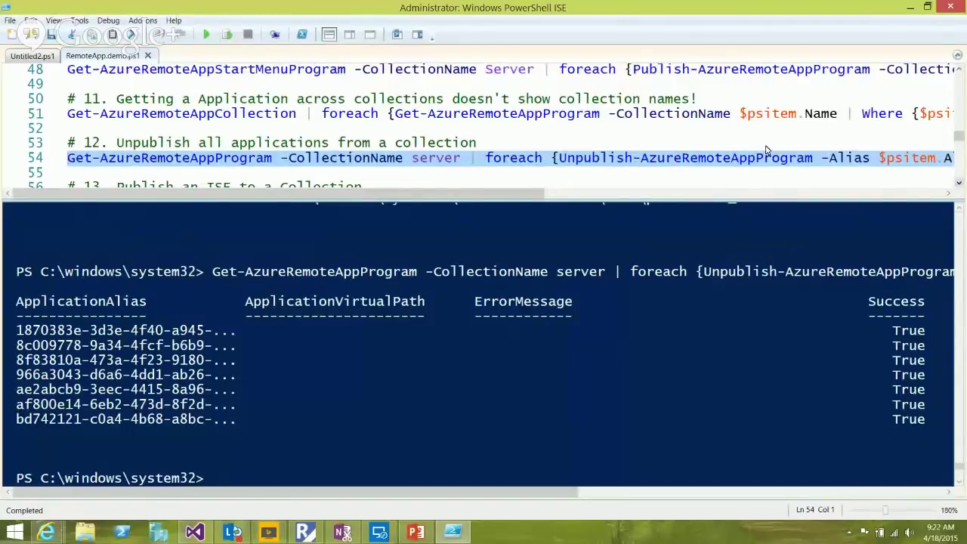
scroll(765, 149, "down", 2)
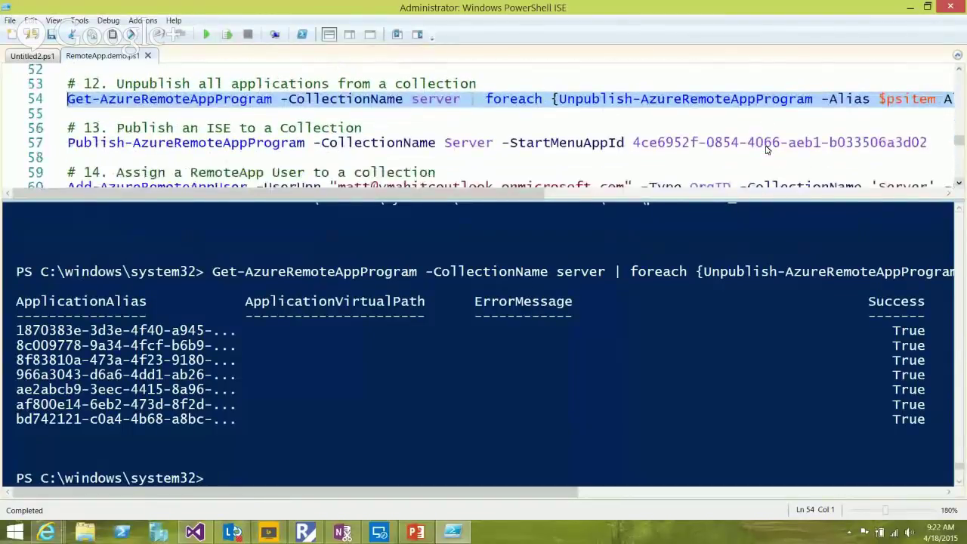
Run line 57's Publish-AzureRemoteAppProgram to publish PowerShell ISE to the Server collection
scroll(765, 149, "down", 1)
left_click(363, 128)
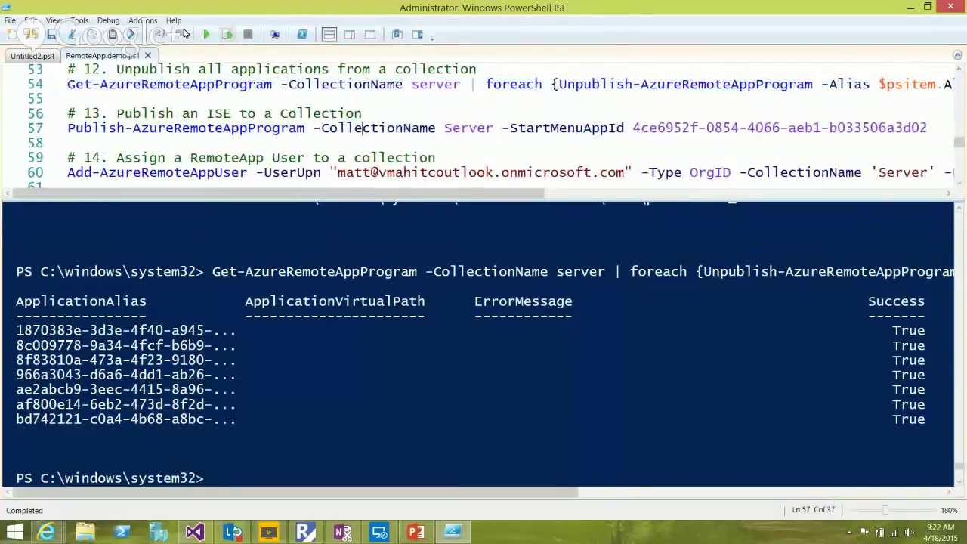
left_click(227, 34)
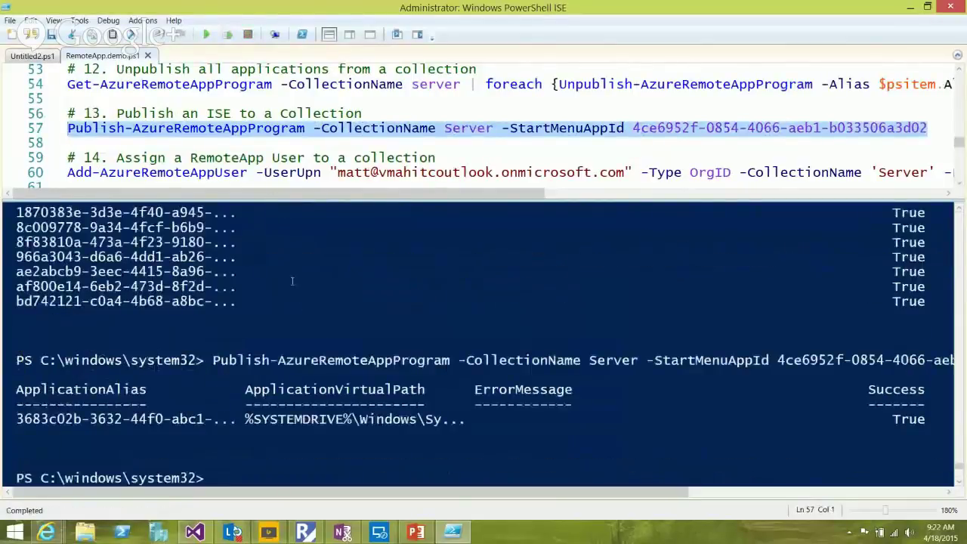
left_click(163, 151)
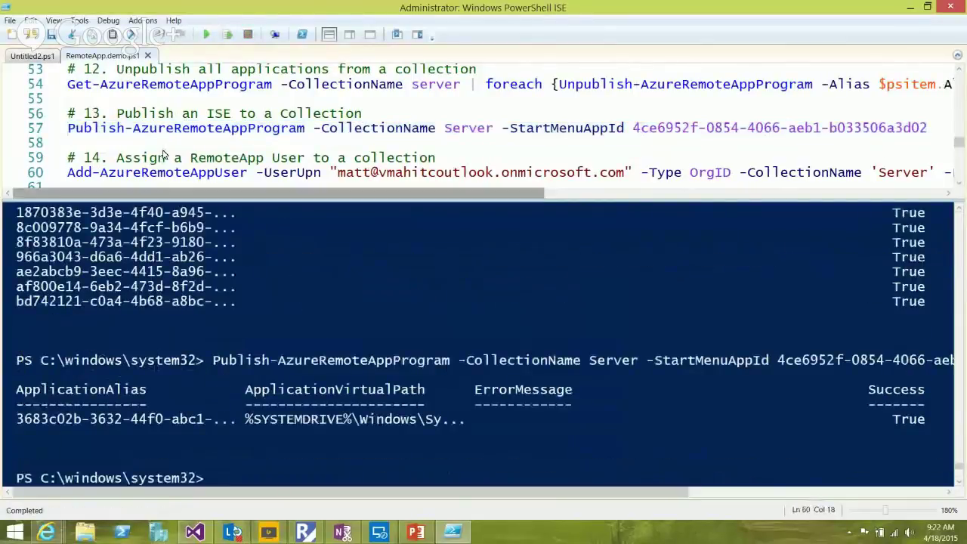
mouse_move(47, 533)
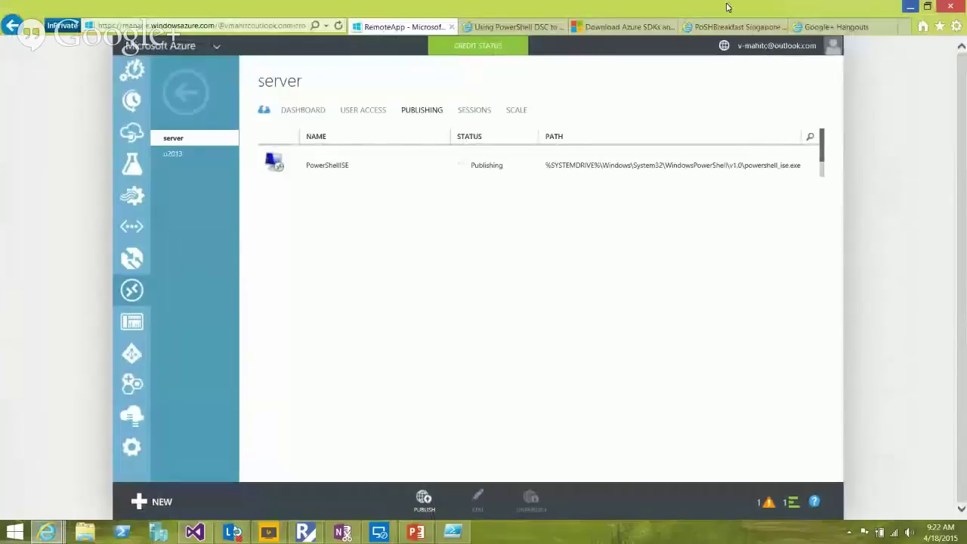
key("alt+Tab")
scroll(163, 120, "down", 1)
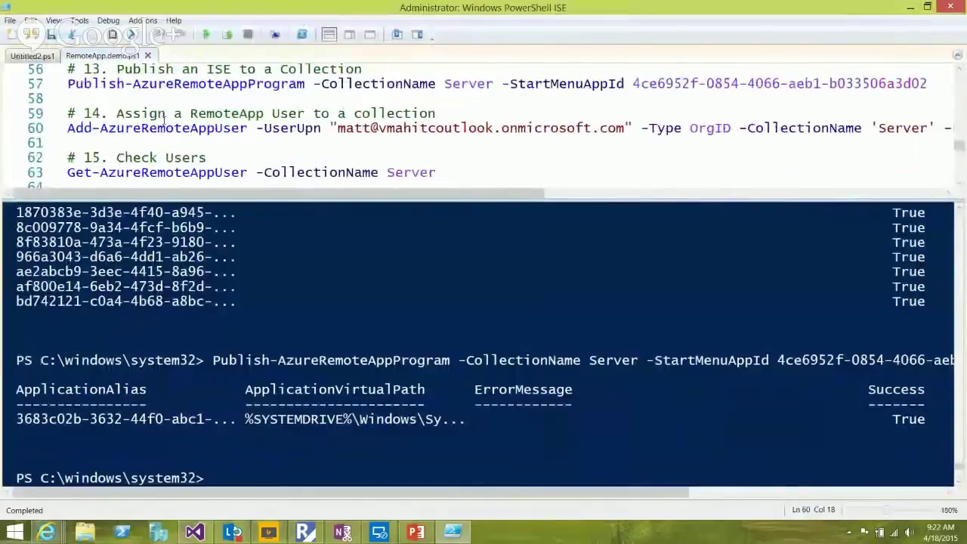
key("Left")
key("Left")
key("Left")
key("Left")
key("Left")
key("Left")
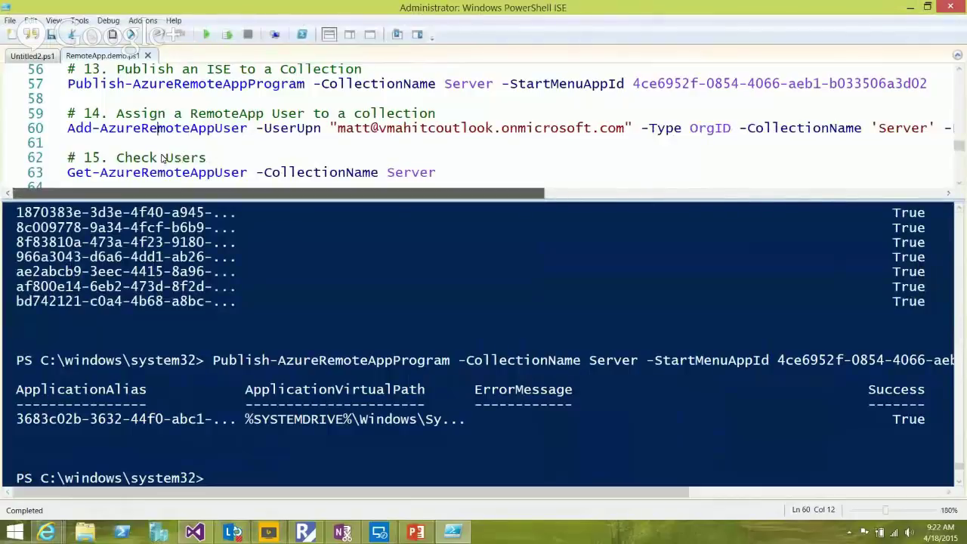
left_click_drag(338, 128, 625, 128)
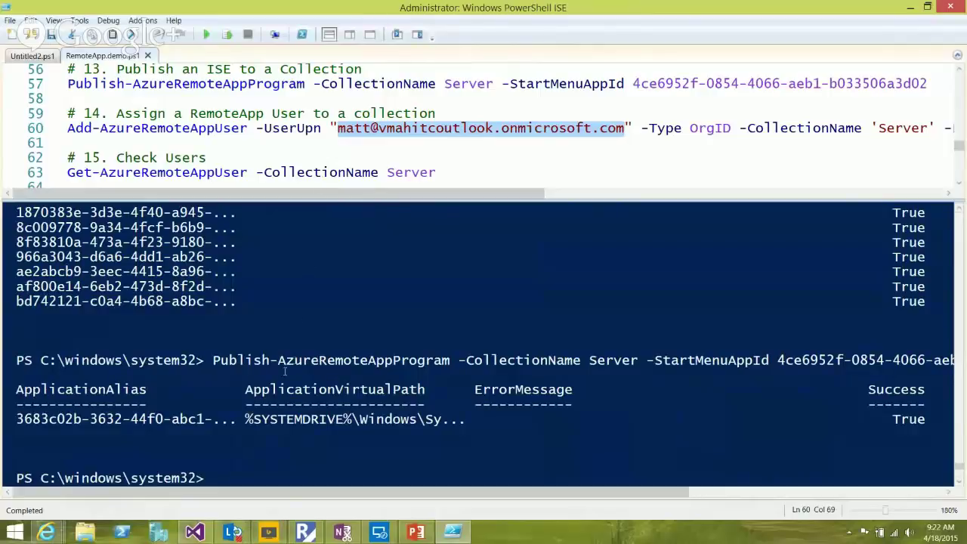
In the console, complete add-azureremo to Add-AzureRemoteAppUser and browse its parameters
left_click(255, 382)
type("add-")
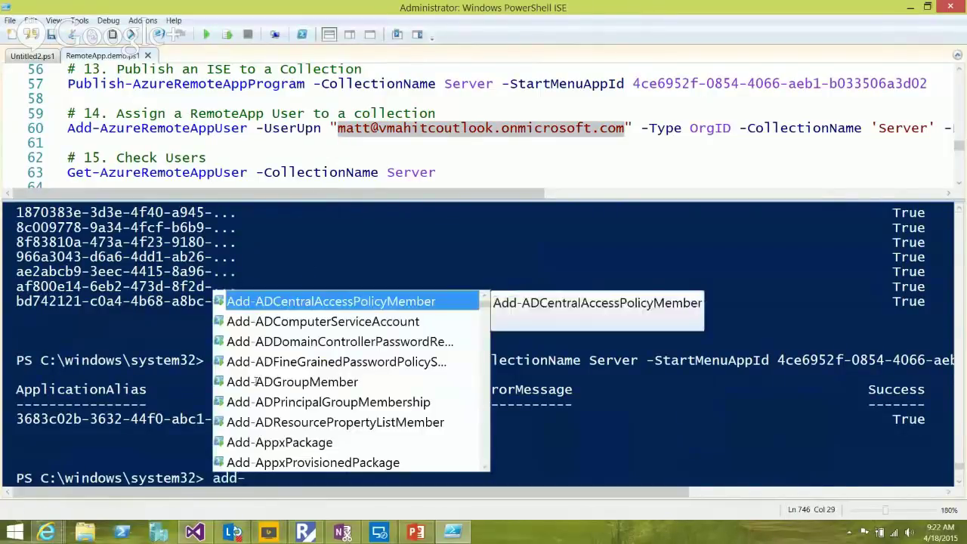
type("azure")
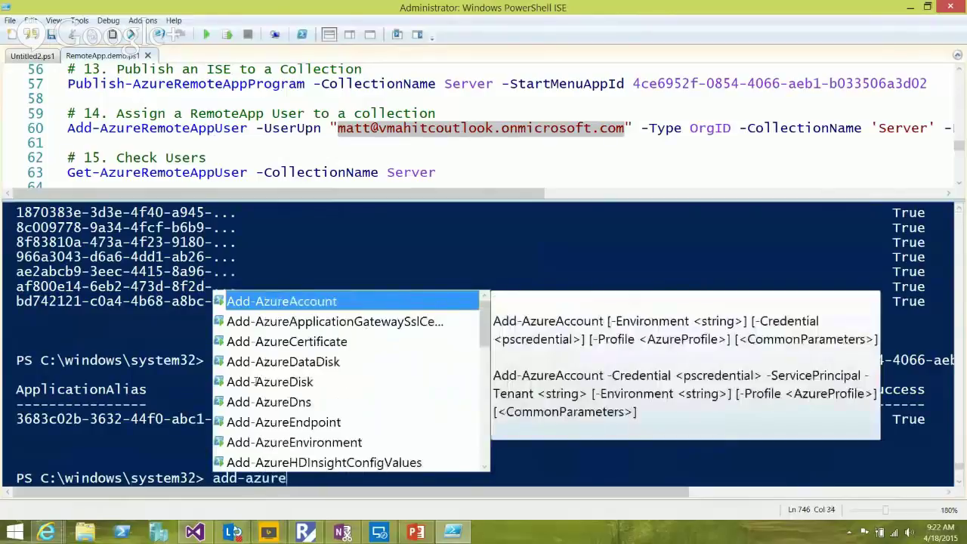
type("remo")
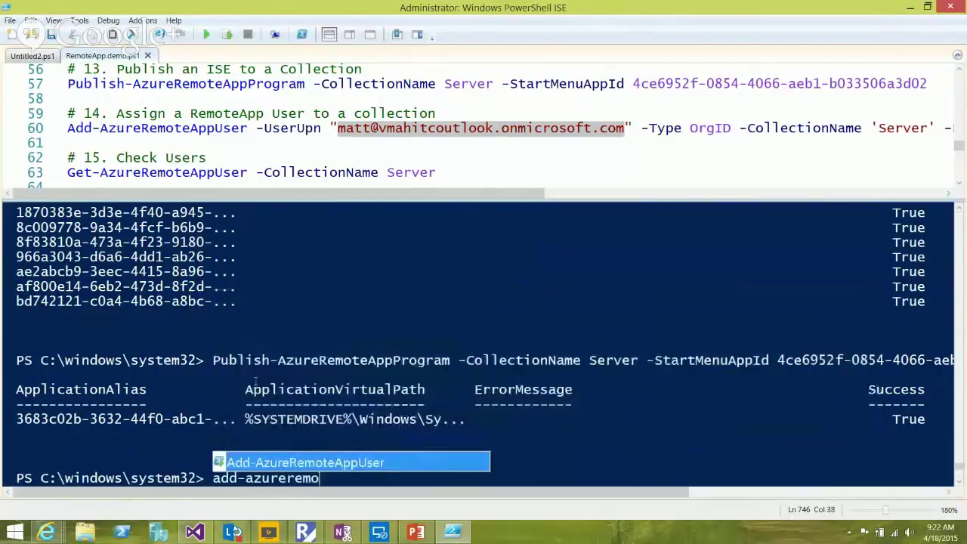
key("Tab")
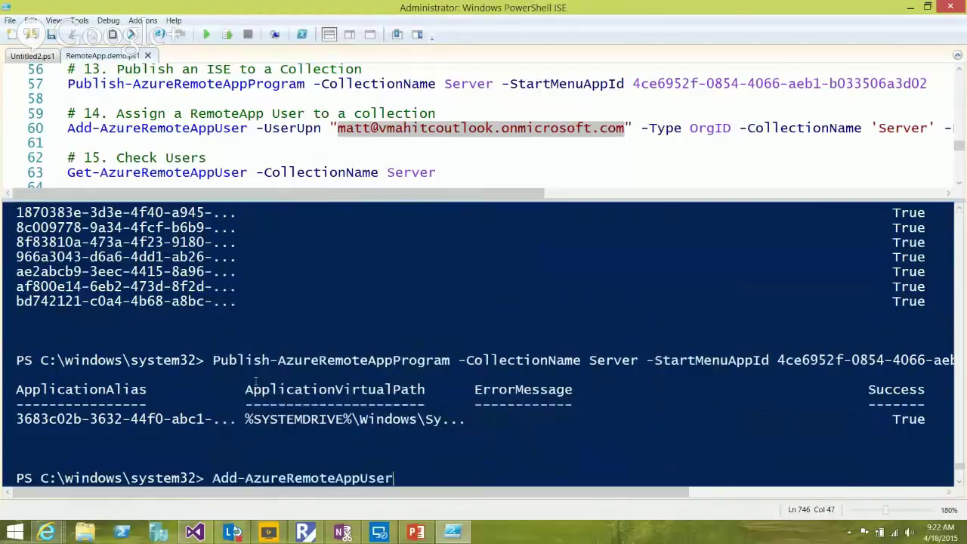
type("-")
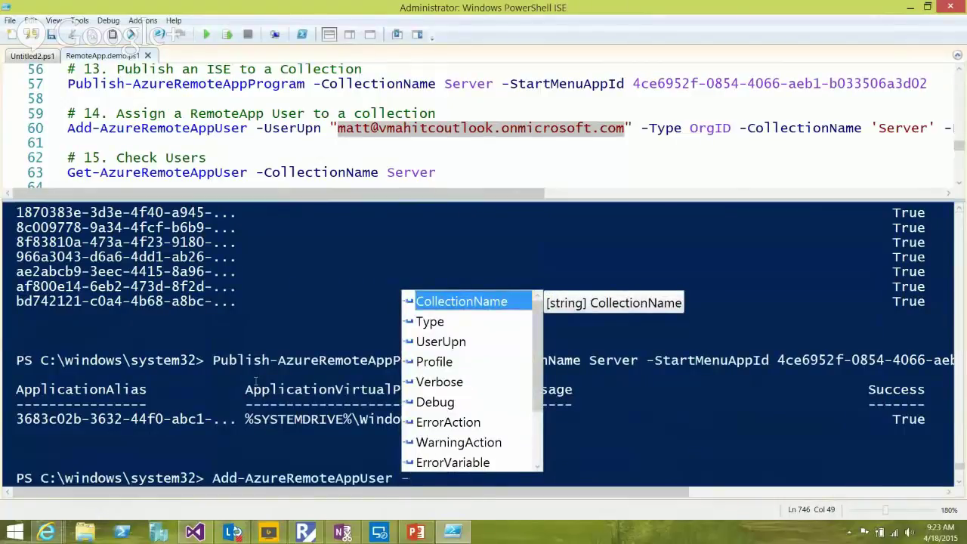
key("Down")
key("Down")
key("Down")
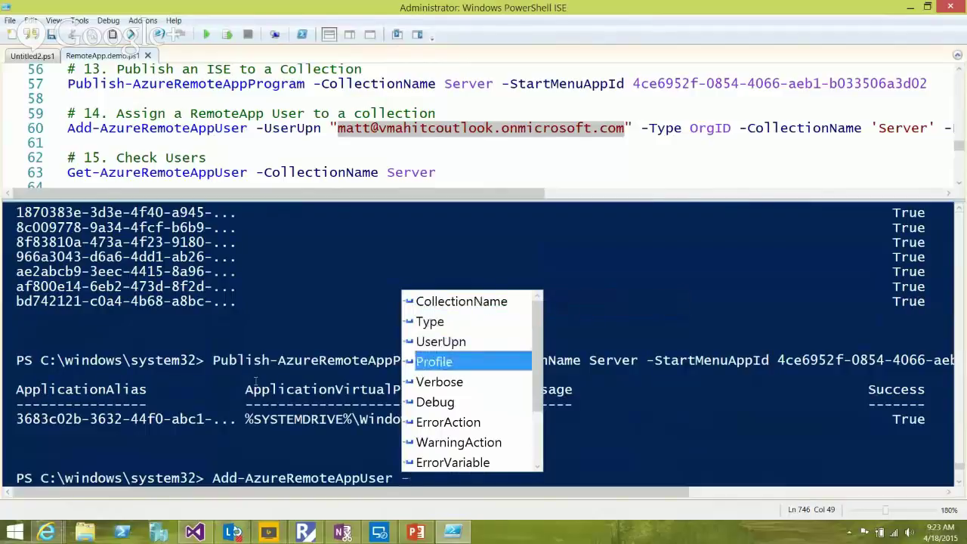
key("Down")
key("Down")
key("Down")
key("Down")
key("Down")
key("Down")
key("Down")
key("Down")
key("Down")
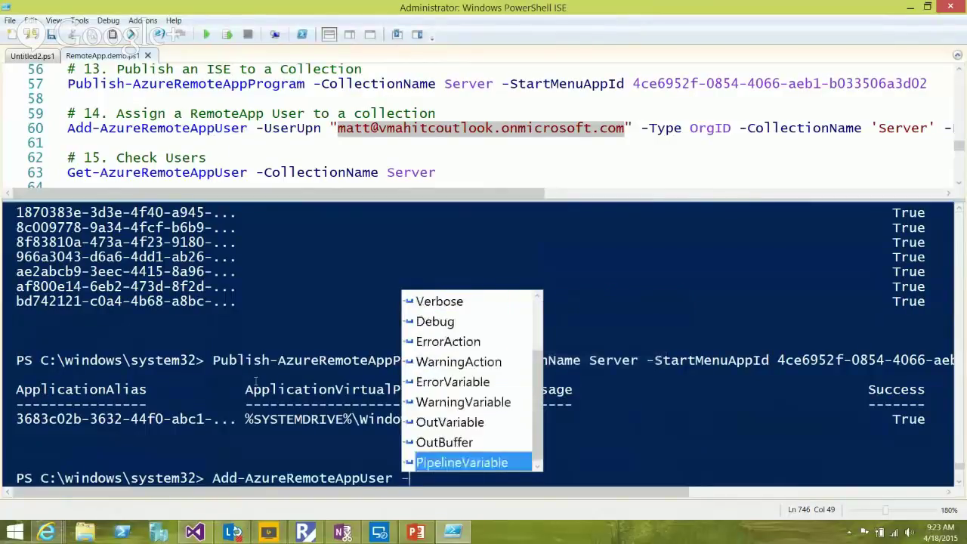
key("Up")
key("Up")
key("Up")
key("Up")
key("Up")
key("Up")
key("Up")
key("Up")
key("Up")
key("Up")
key("Up")
key("Up")
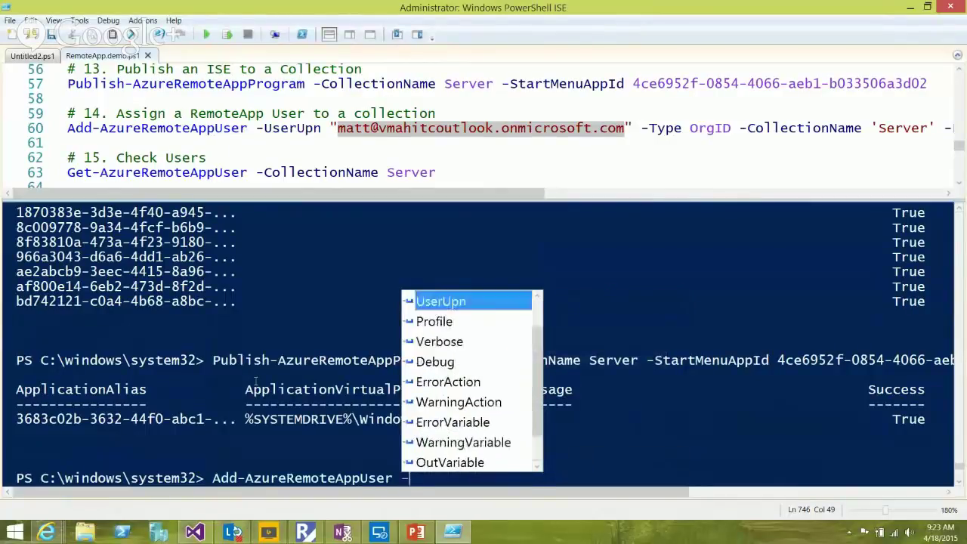
key("Down")
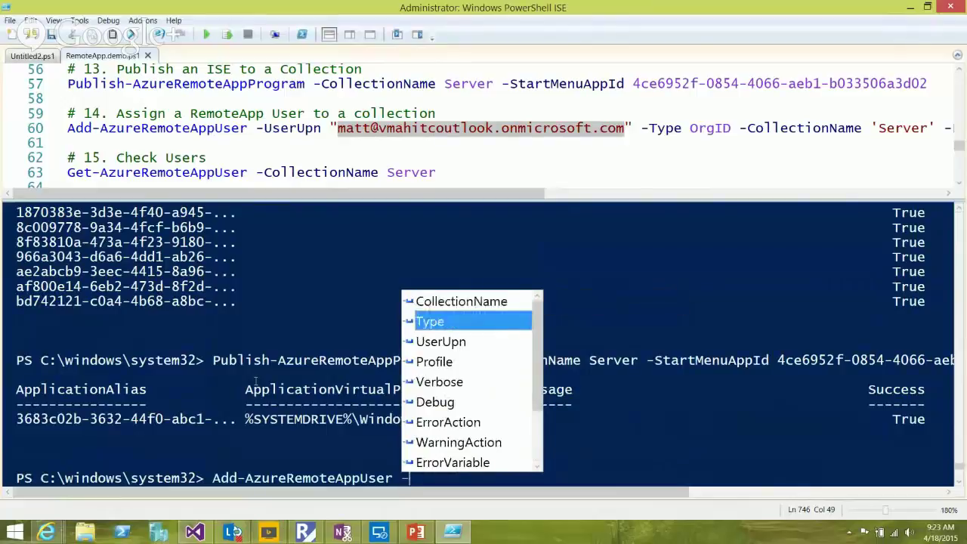
key("Down")
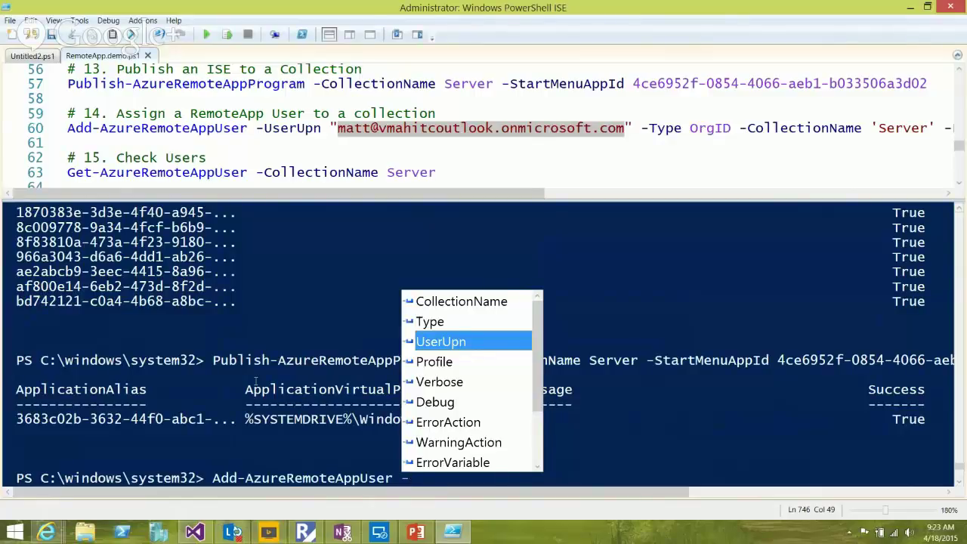
key("Escape")
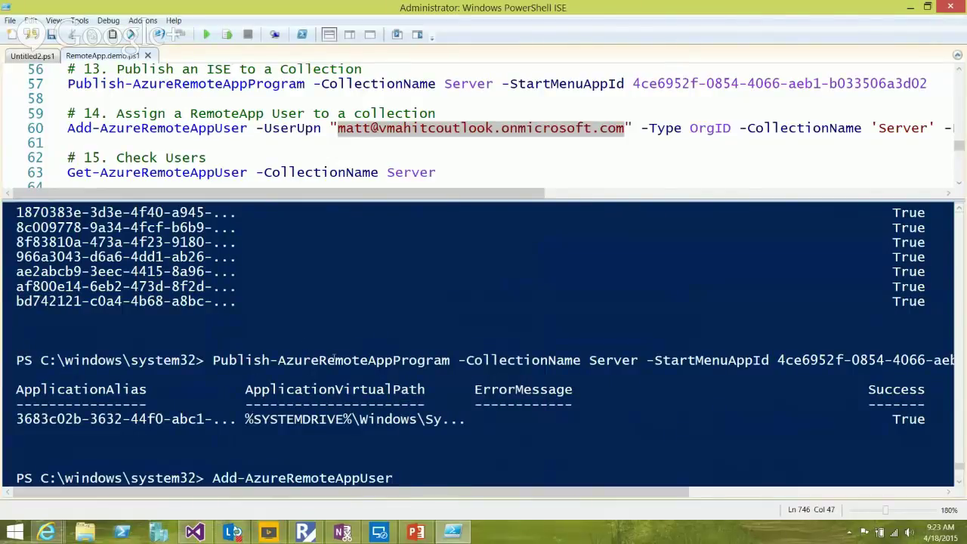
Insert the -Type parameter and view its MicrosoftAccount and OrgId values
type("-")
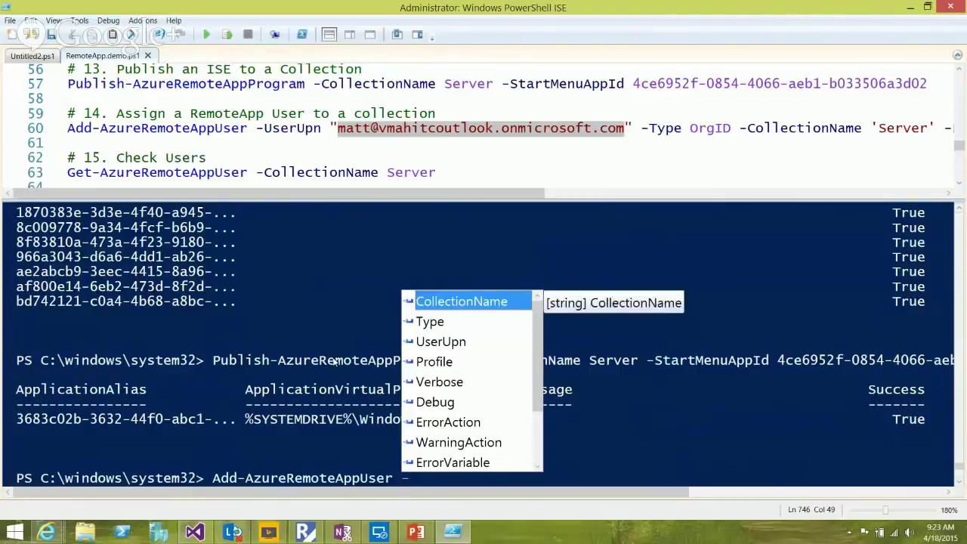
key("Down")
key("Return")
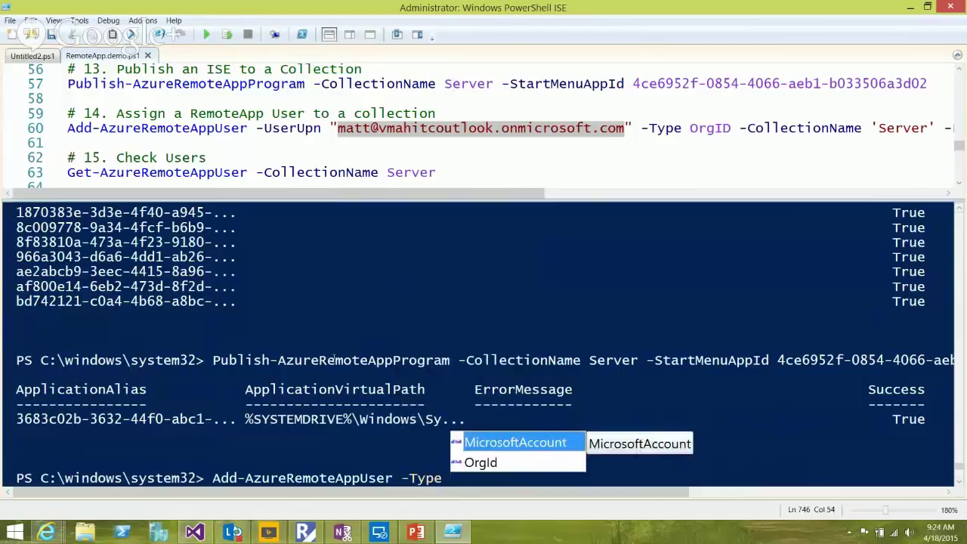
key("Down")
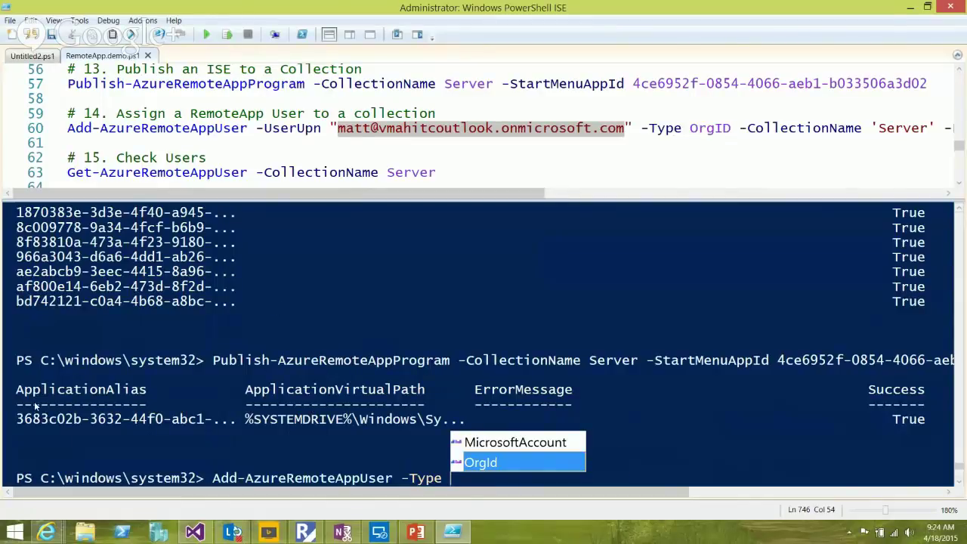
left_click(146, 106)
left_click(182, 128)
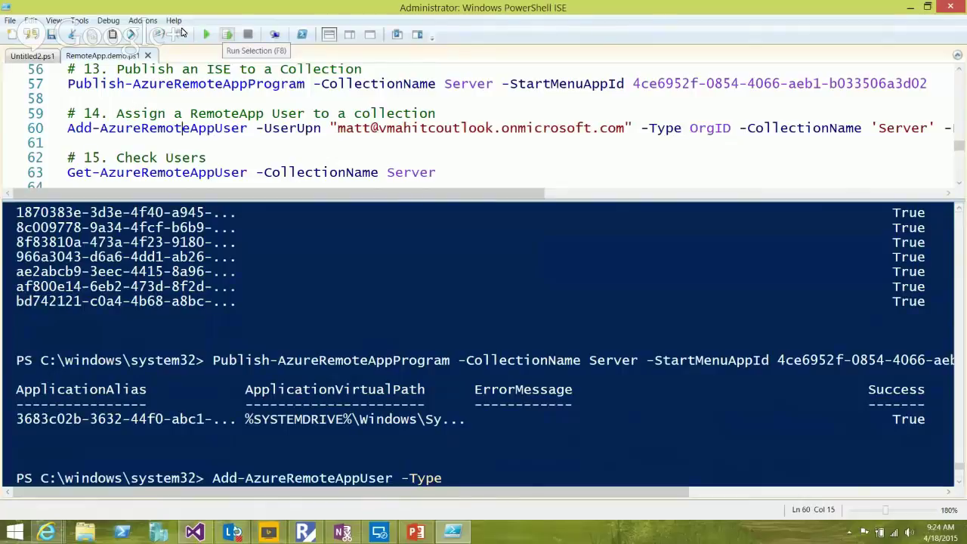
Run the line 60 Add-AzureRemoteAppUser command and move to the end of the line
key("F8")
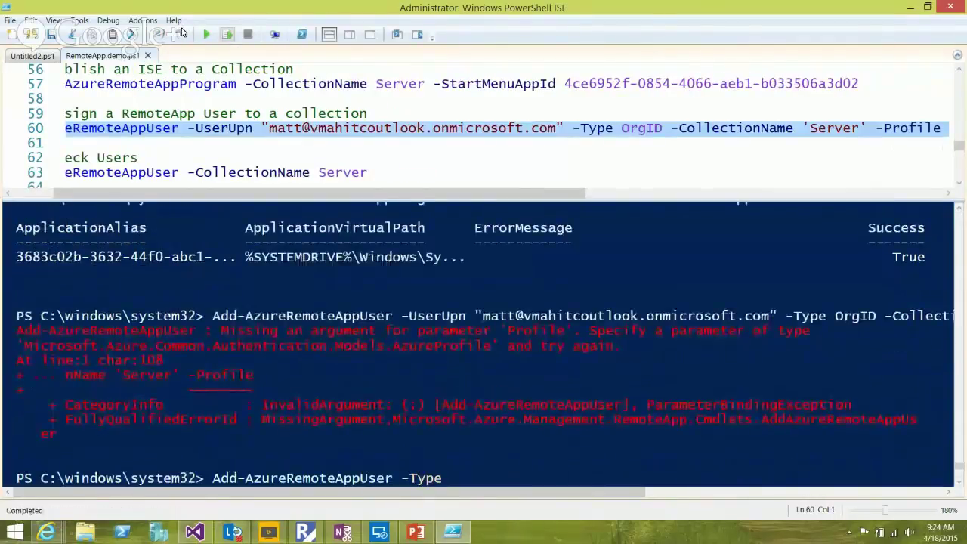
left_click(262, 128)
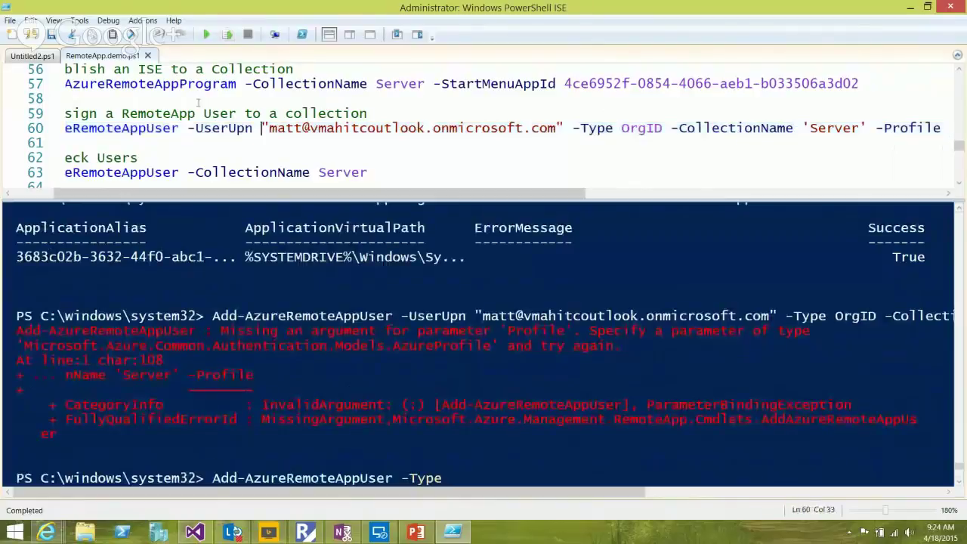
key("End")
key("ctrl+Left")
key("End")
Run 'get-help Add-AzureRemoteAppUser -full' in the console
key("ctrl+d")
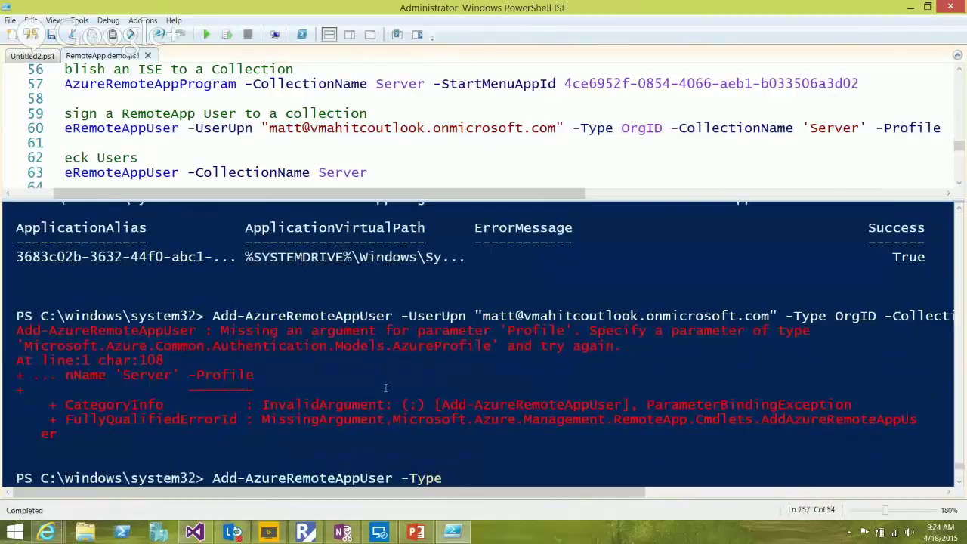
key("BackSpace")
key("BackSpace")
key("BackSpace")
key("BackSpace")
key("BackSpace")
key("BackSpace")
key("BackSpace")
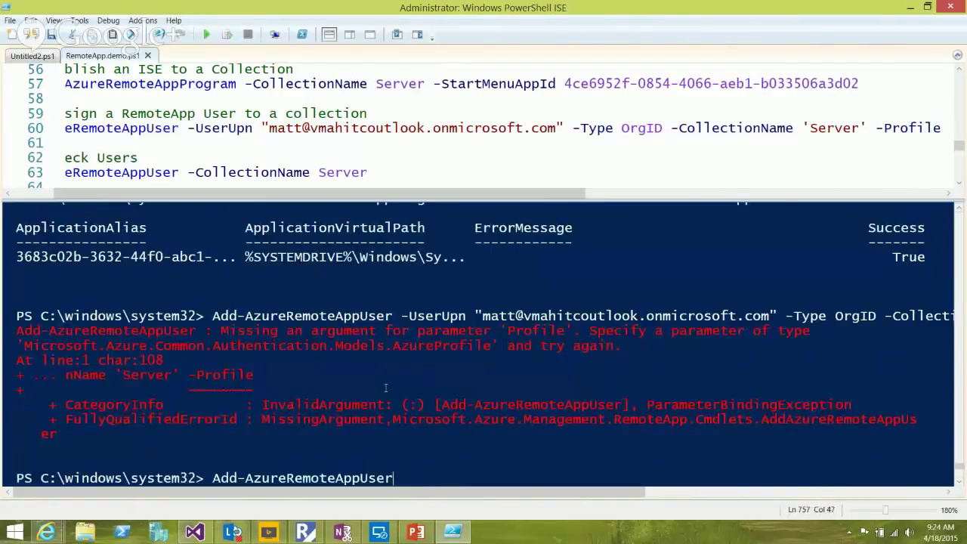
key("Home")
type("get-")
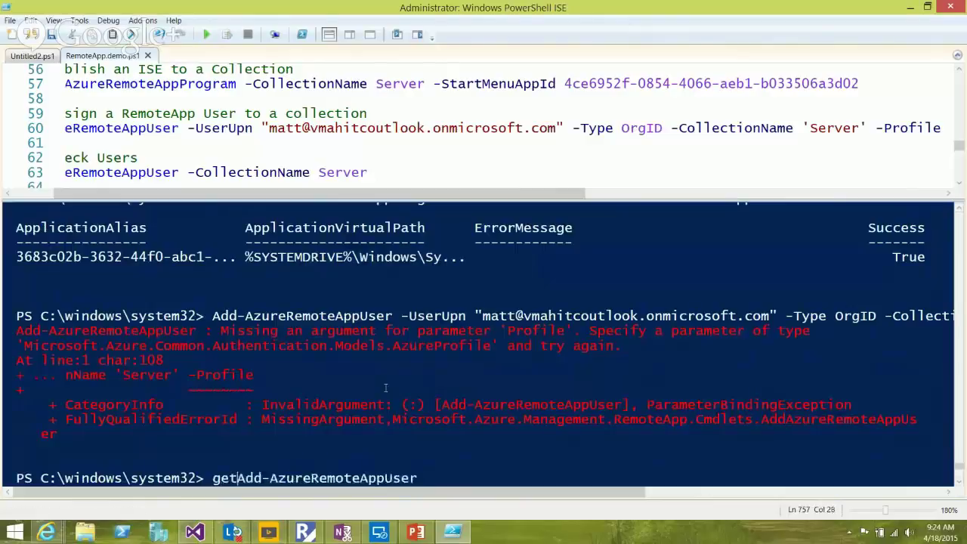
type("help")
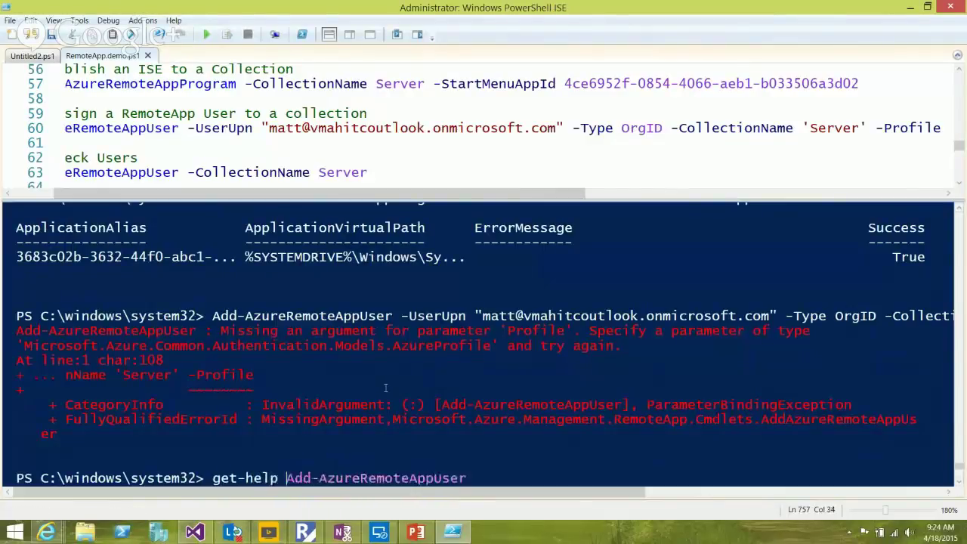
key("End")
type("-")
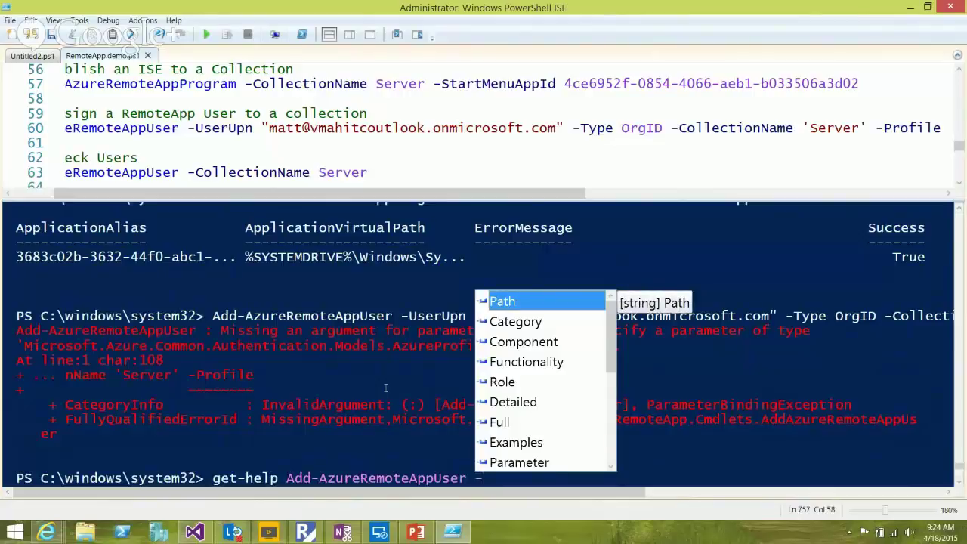
type("full")
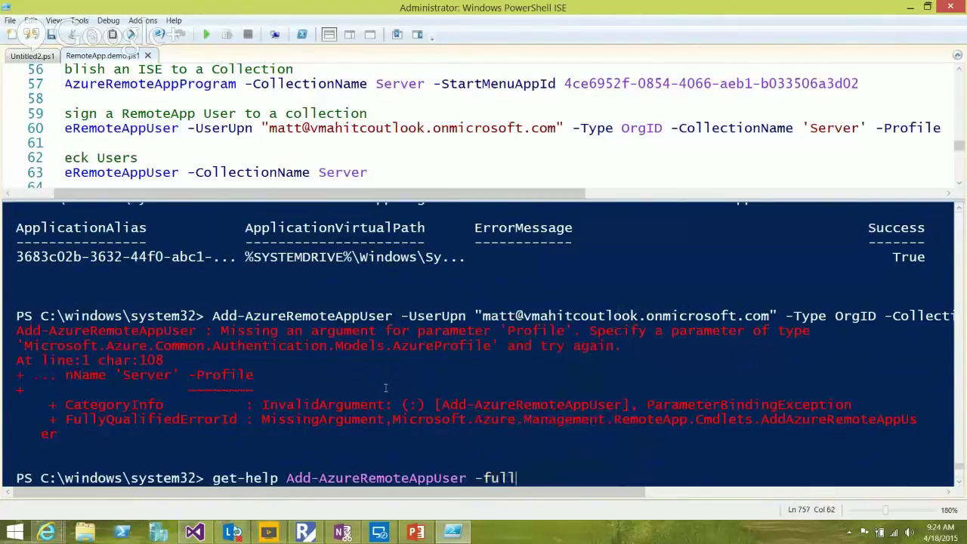
key("Return")
scroll(295, 295, "up", 3)
scroll(295, 295, "up", 12)
scroll(302, 290, "up", 3)
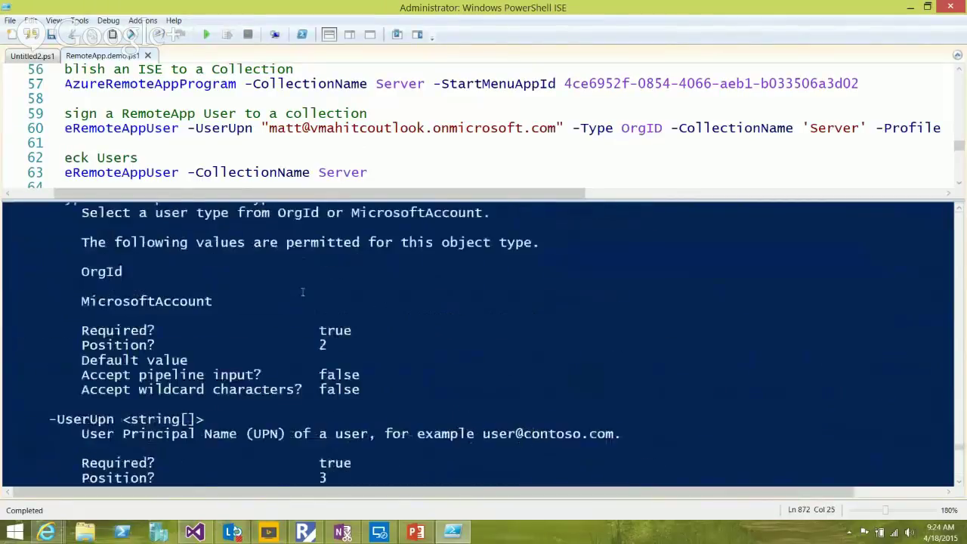
Re-pick -Profile from IntelliSense at the end of line 60
left_click(729, 106)
key("Down")
key("End")
key("ctrl+shift+Left")
key("BackSpace")
key("ctrl+space")
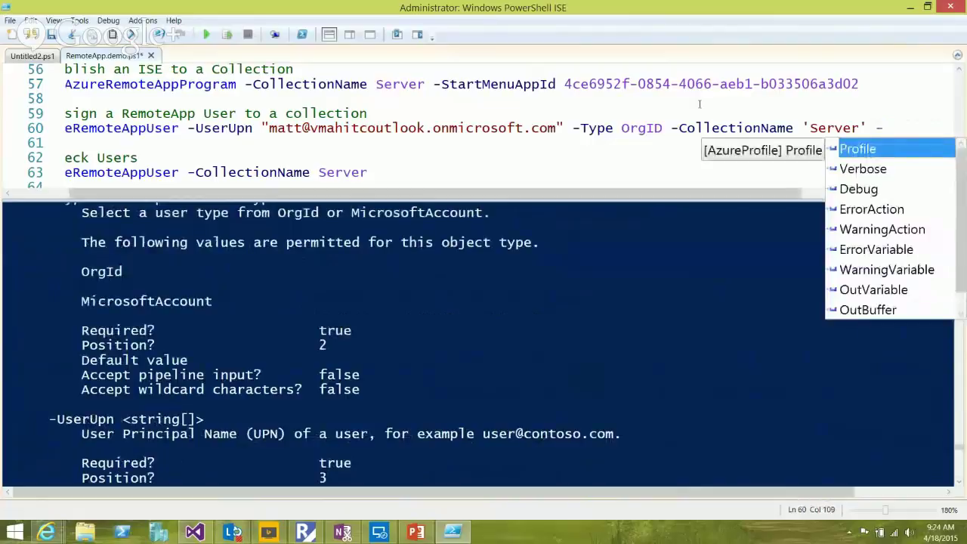
key("Return")
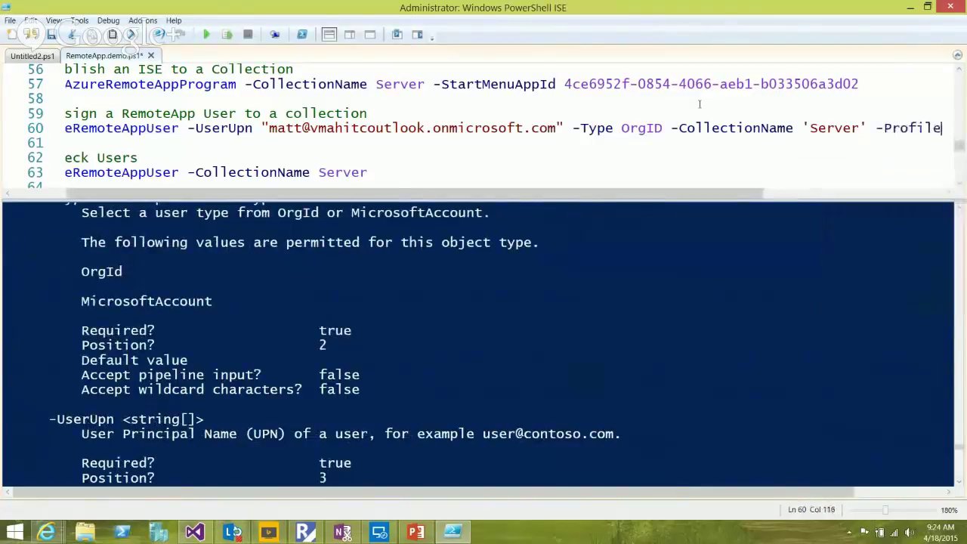
Scroll through the Add-AzureRemoteAppUser help output, then return to line 60
left_click(280, 269)
scroll(256, 279, "up", 8)
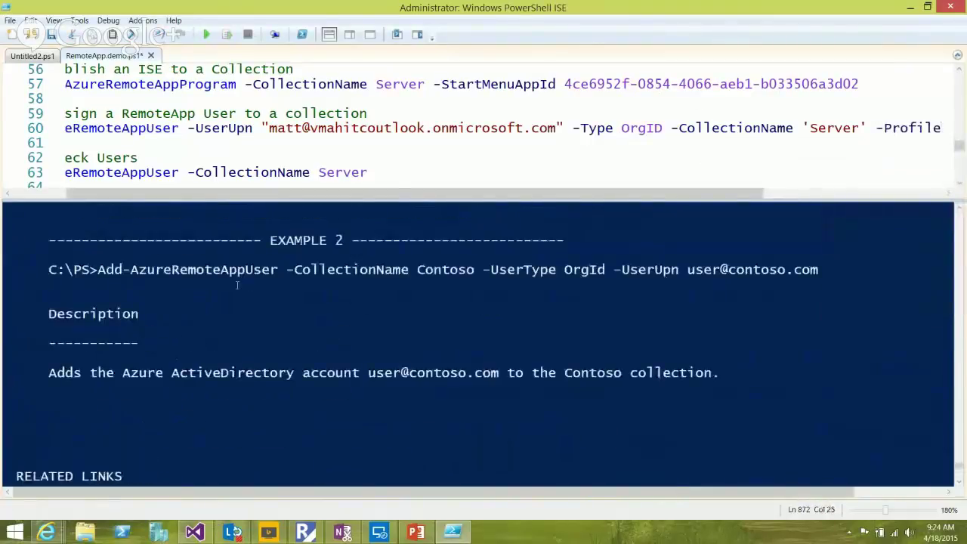
scroll(237, 284, "up", 10)
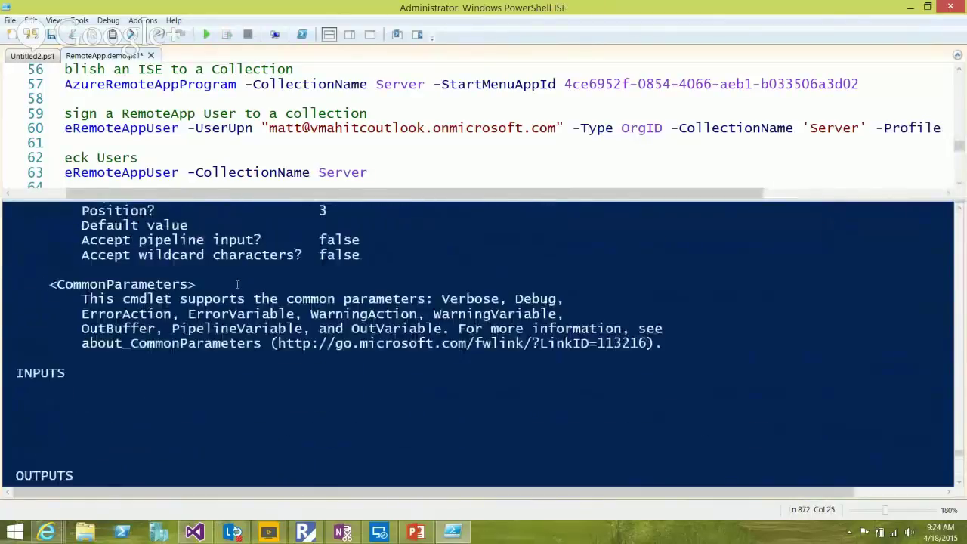
scroll(237, 284, "up", 7)
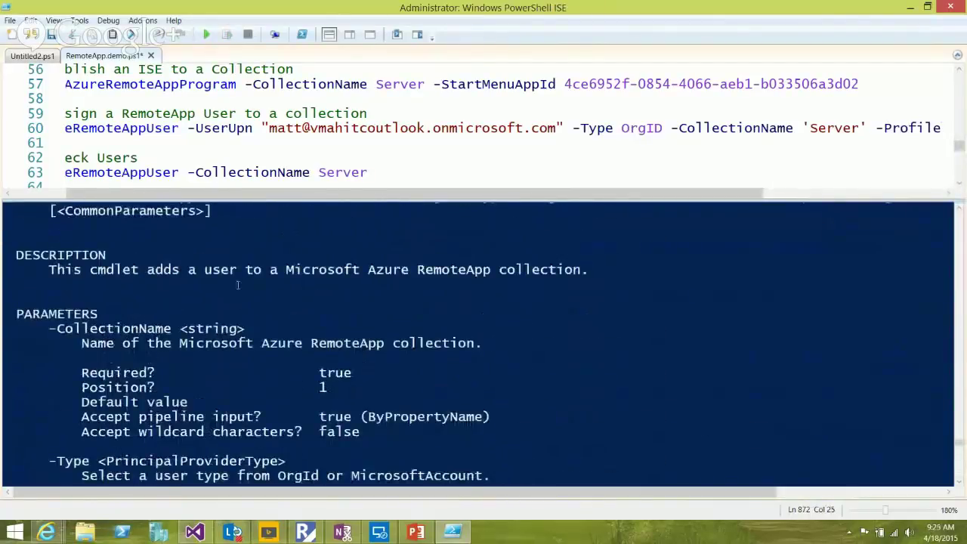
scroll(237, 285, "up", 1)
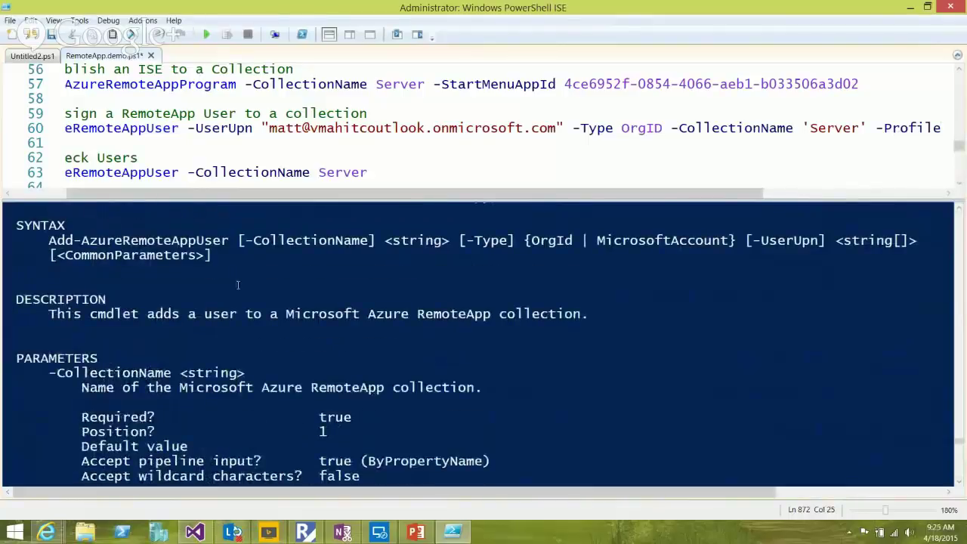
scroll(237, 285, "down", 7)
scroll(237, 285, "down", 2)
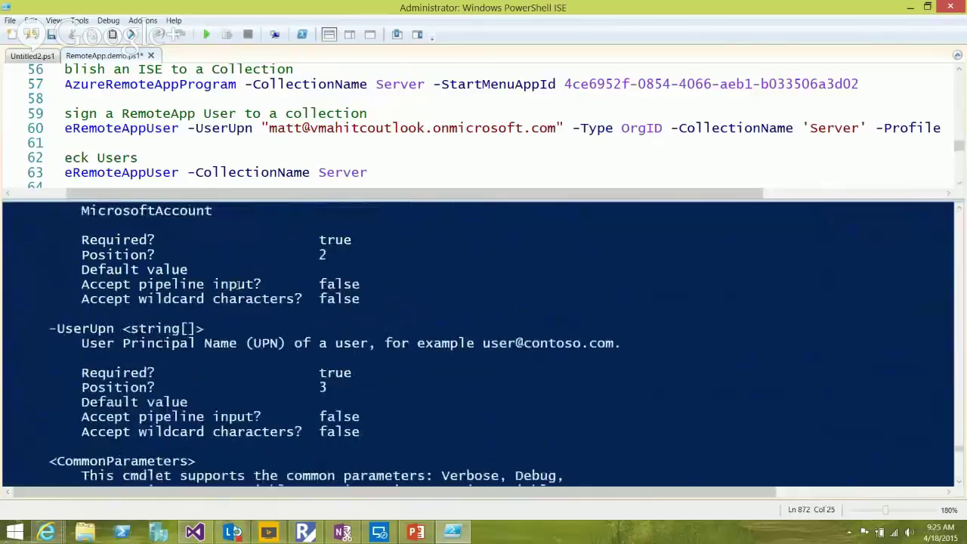
scroll(237, 285, "down", 3)
scroll(237, 285, "down", 6)
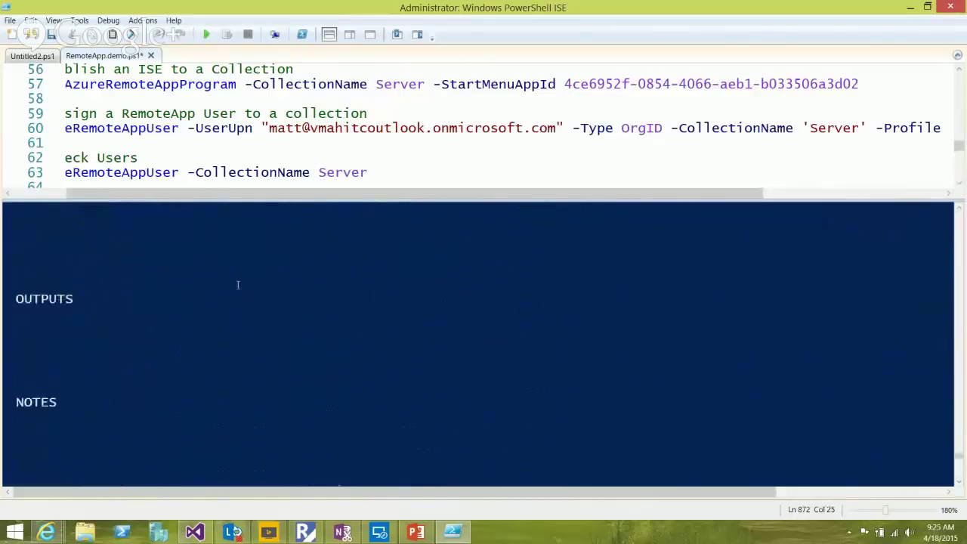
scroll(237, 285, "down", 2)
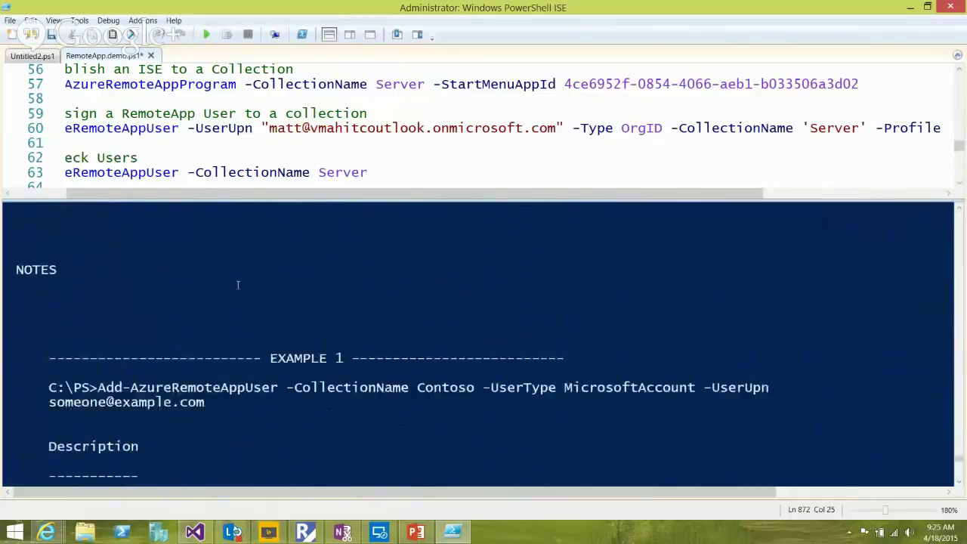
scroll(238, 285, "down", 3)
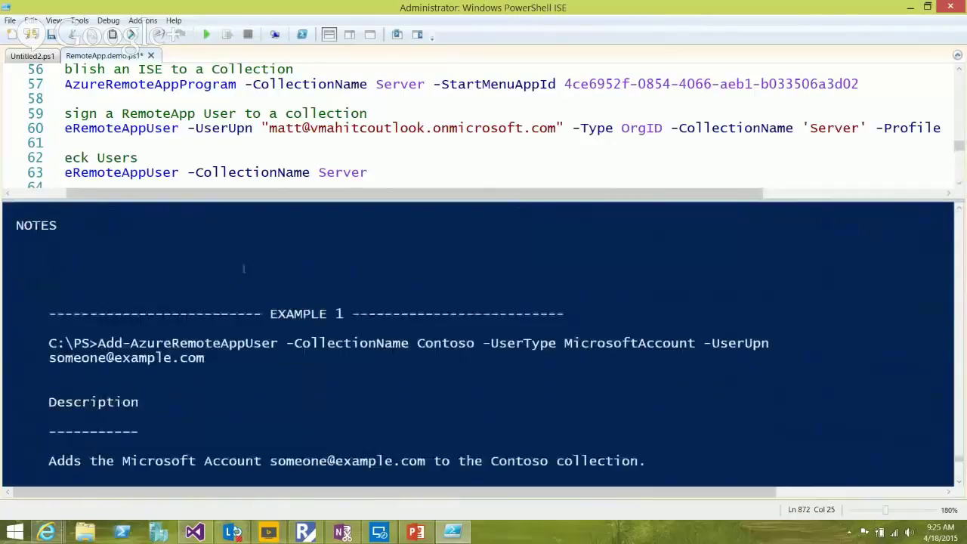
left_click(377, 128)
Delete -Profile from line 60, run the command, and switch to the RemoteApp portal
key("ctrl+Right")
key("ctrl+Right")
key("ctrl+Right")
key("ctrl+Right")
key("ctrl+Right")
key("ctrl+Right")
key("ctrl+shift+Left")
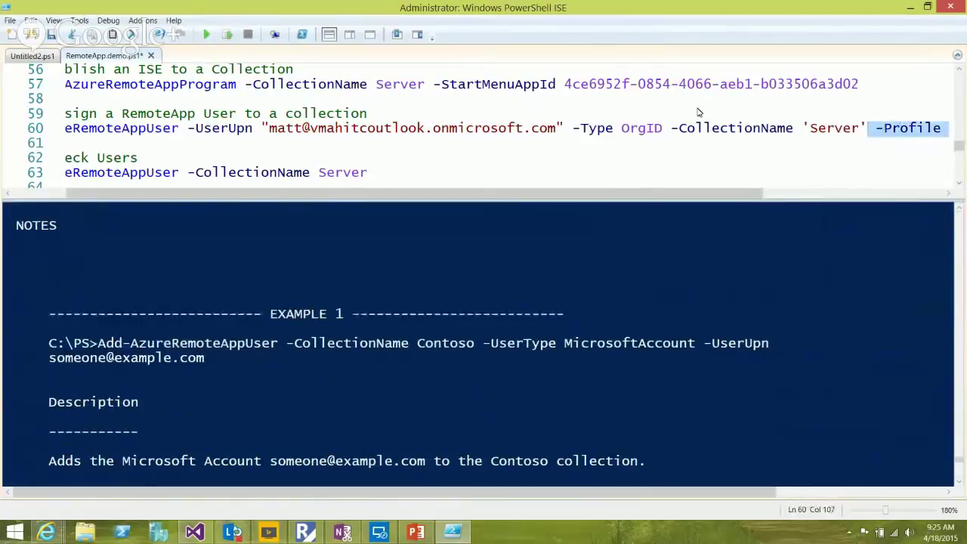
key("Delete")
key("ctrl+Left")
key("ctrl+Left")
key("ctrl+Left")
key("ctrl+Left")
key("ctrl+Left")
key("ctrl+Left")
key("ctrl+Left")
key("ctrl+Left")
key("ctrl+Left")
key("ctrl+Left")
key("ctrl+Left")
key("ctrl+Left")
key("ctrl+Left")
key("ctrl+Left")
key("ctrl+Left")
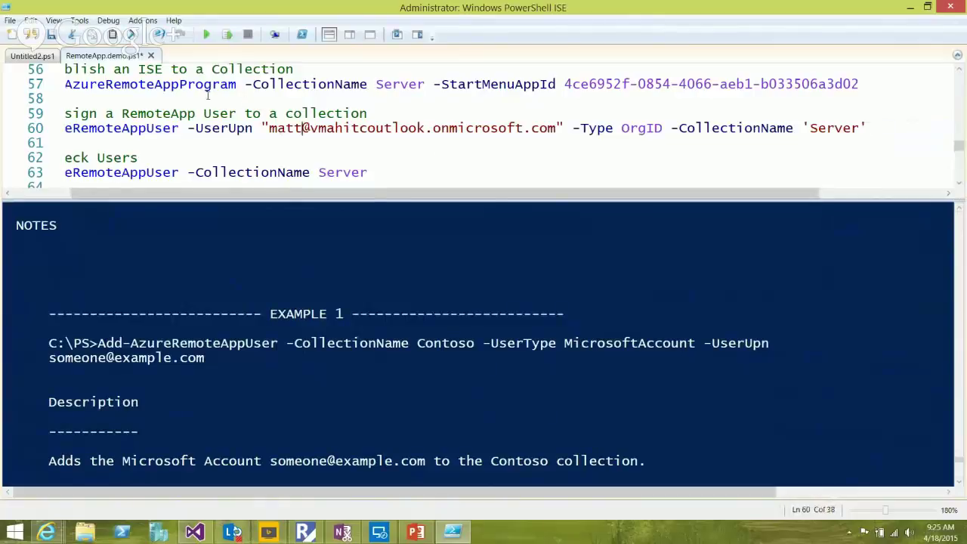
key("End")
key("shift+Home")
left_click(227, 34)
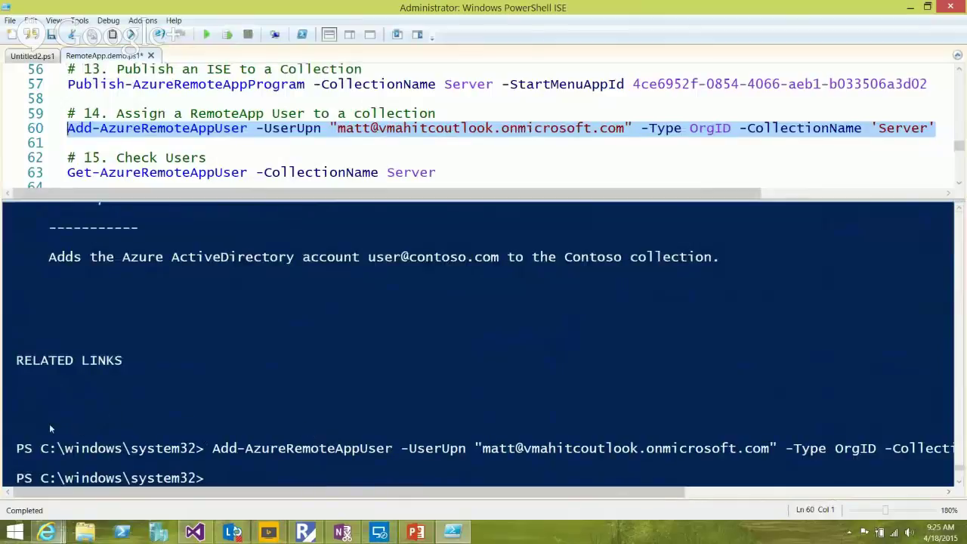
left_click(46, 532)
left_click(79, 469)
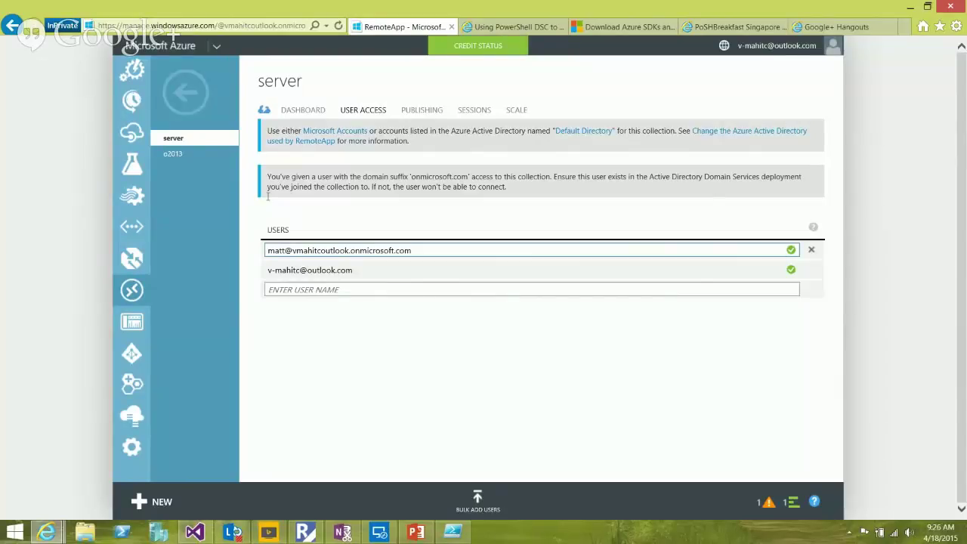
Copy the Microsoft account user's address from the server collection's user list
key("Down")
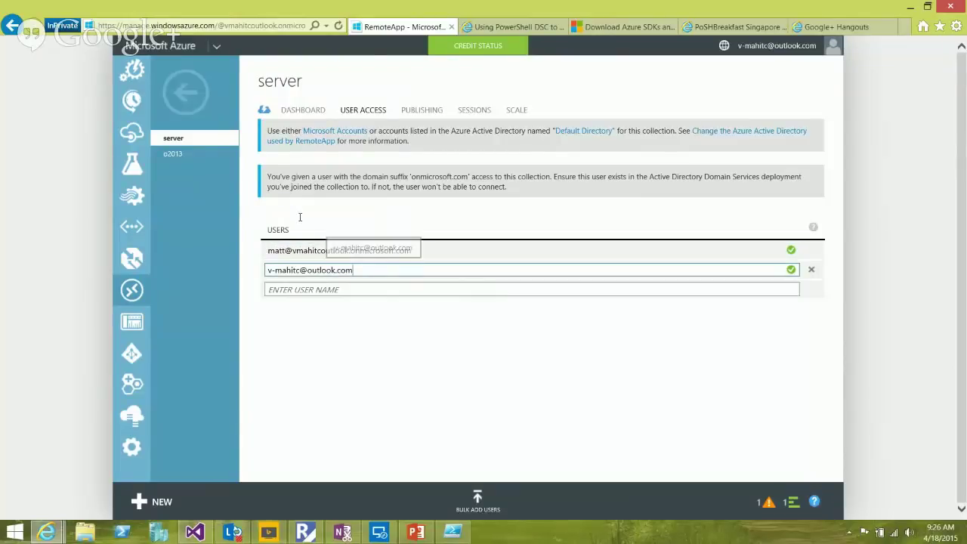
key("ctrl+a")
right_click(265, 261)
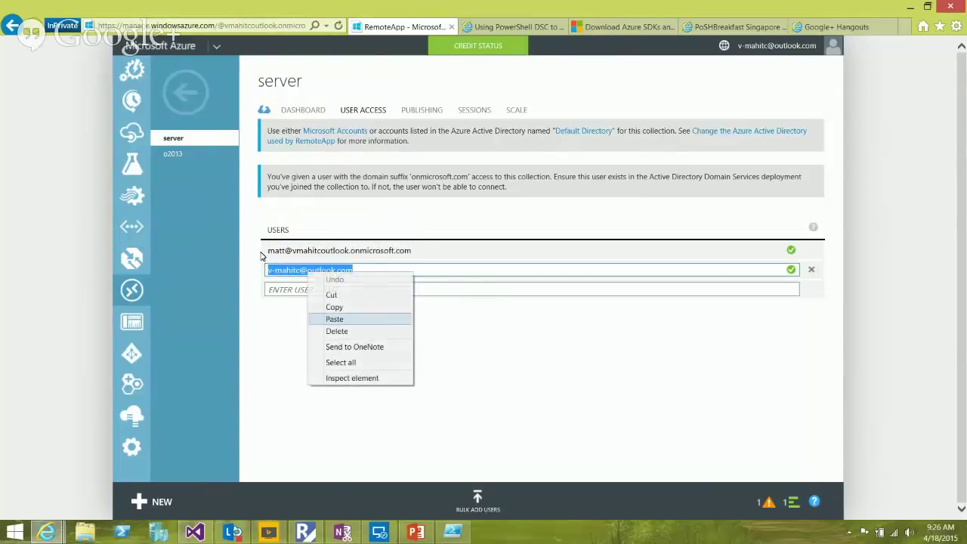
key("Return")
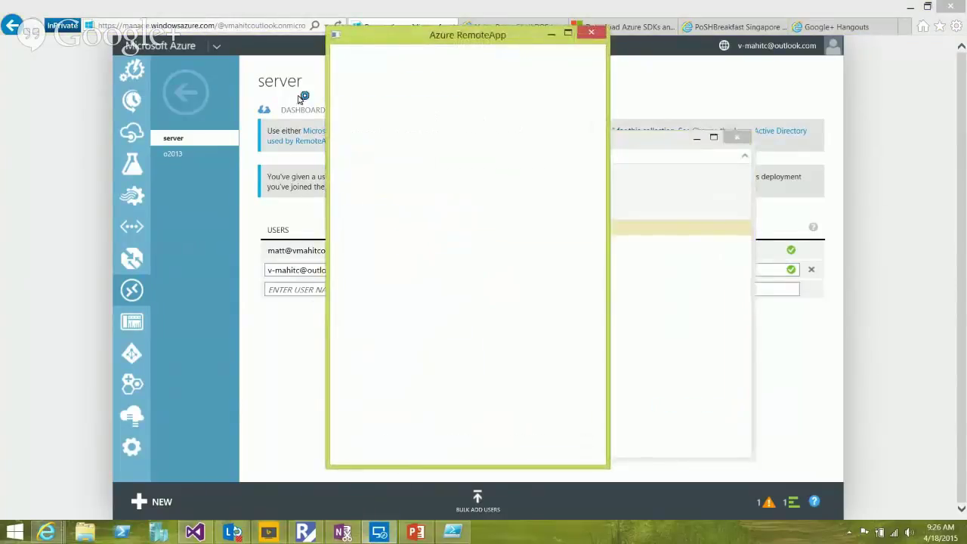
Sign in to Azure RemoteApp with the pasted Microsoft account address and its password
key("ctrl+v")
key("Return")
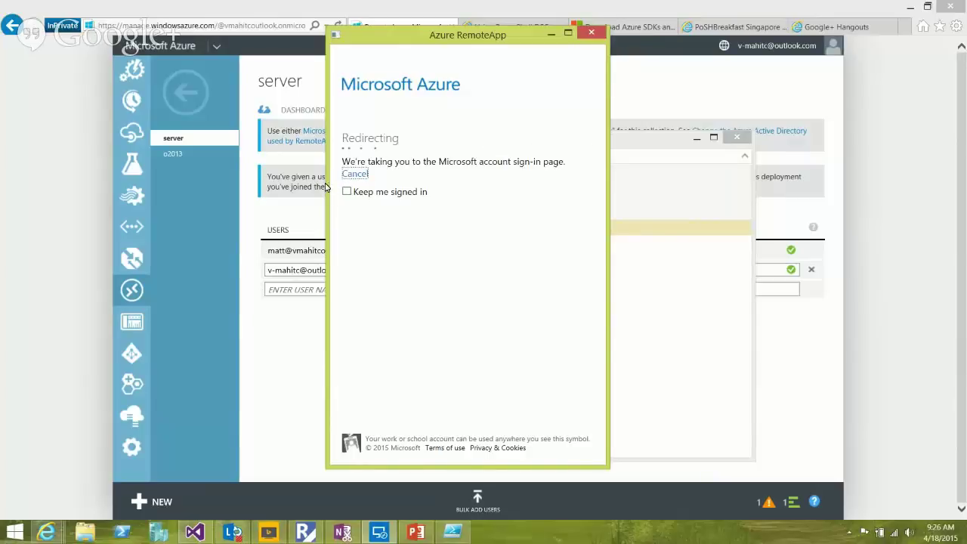
type("***")
key("BackSpace")
key("BackSpace")
key("BackSpace")
type("************")
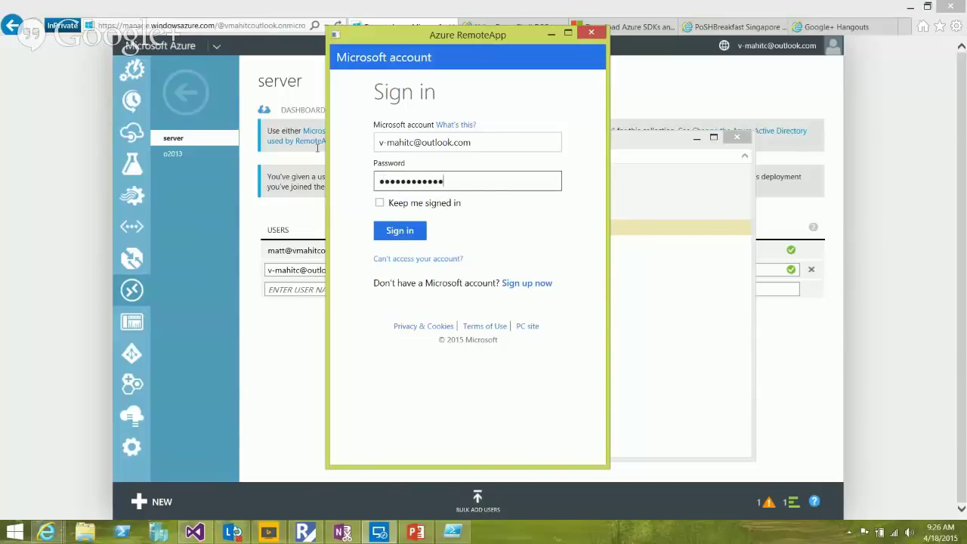
key("Return")
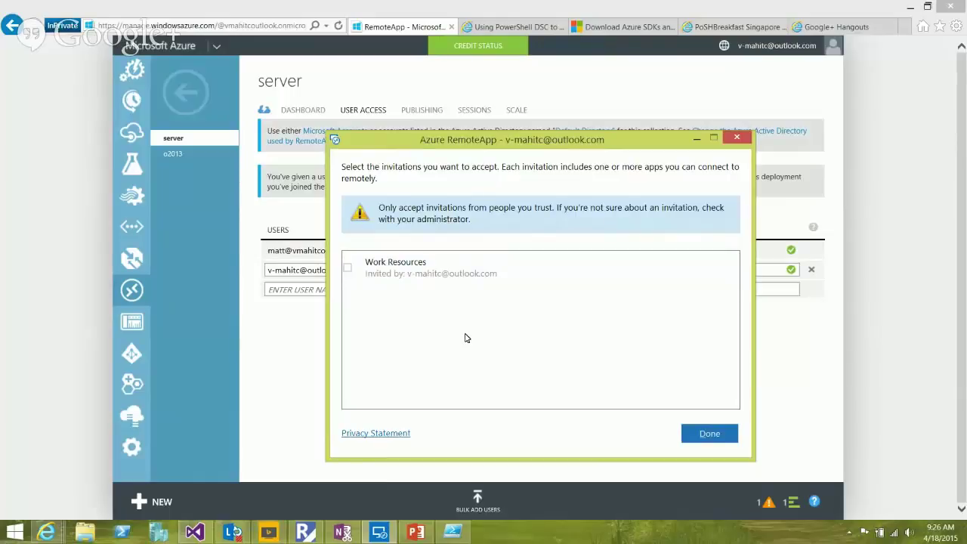
Leave the Work Resources invitation unticked and return to line 63 in PowerShell ISE
left_click(347, 267)
key("space")
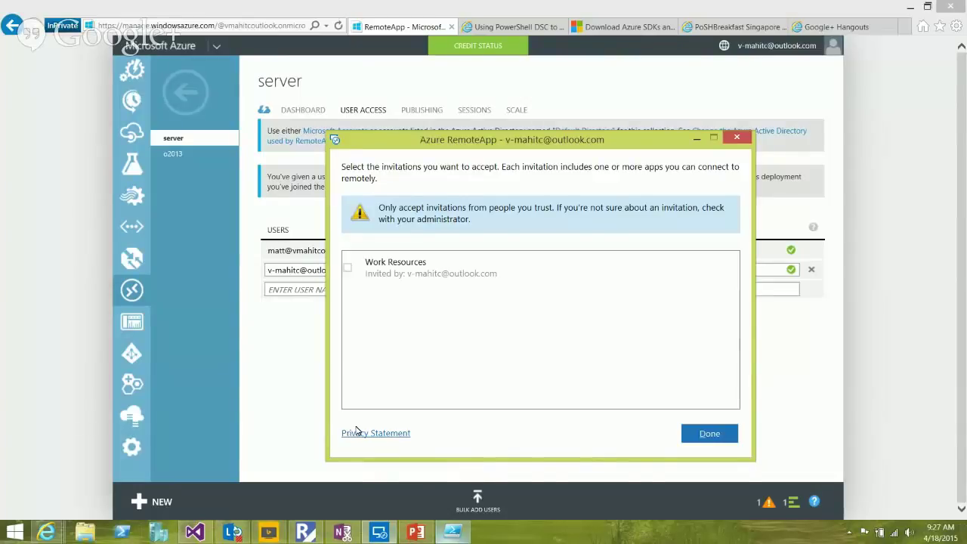
key("alt+Tab")
left_click(263, 172)
key("Right")
key("Right")
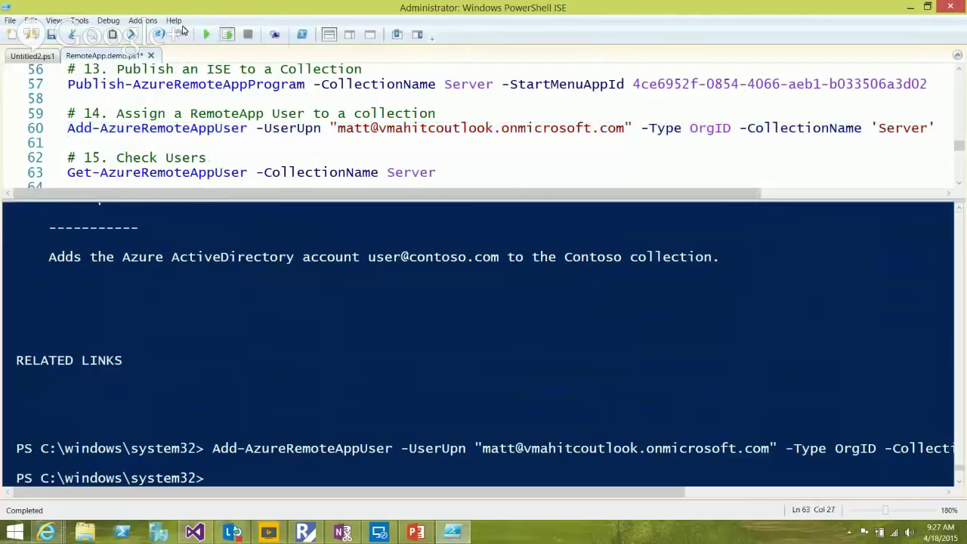
Run line 63's Get-AzureRemoteAppUser and select the Accepted and NotFound consent statuses
key("F8")
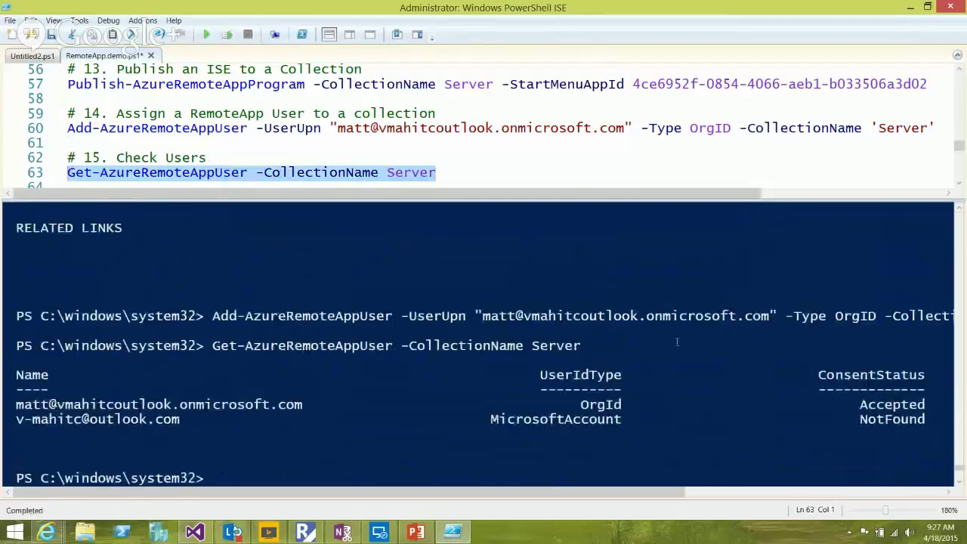
key("ctrl+d")
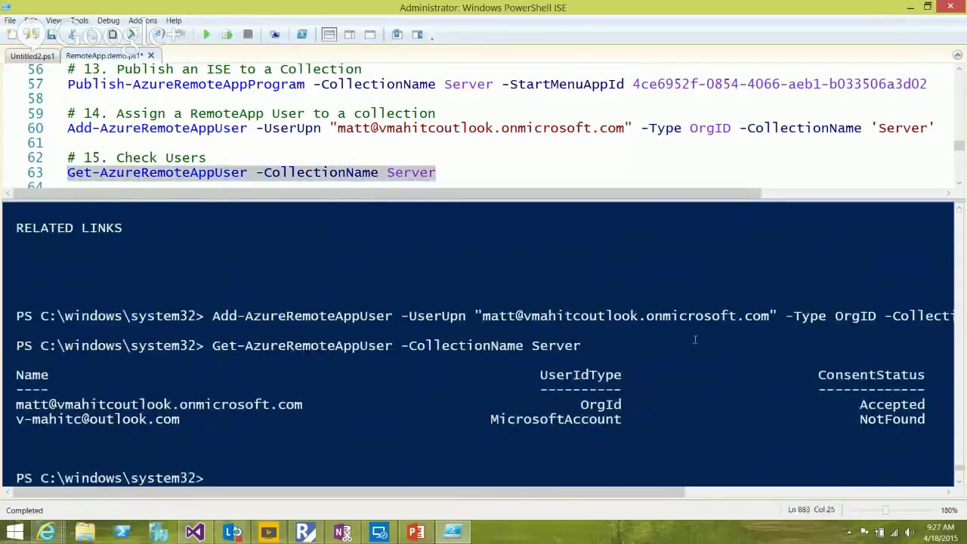
key("Up")
key("Up")
key("Up")
key("Up")
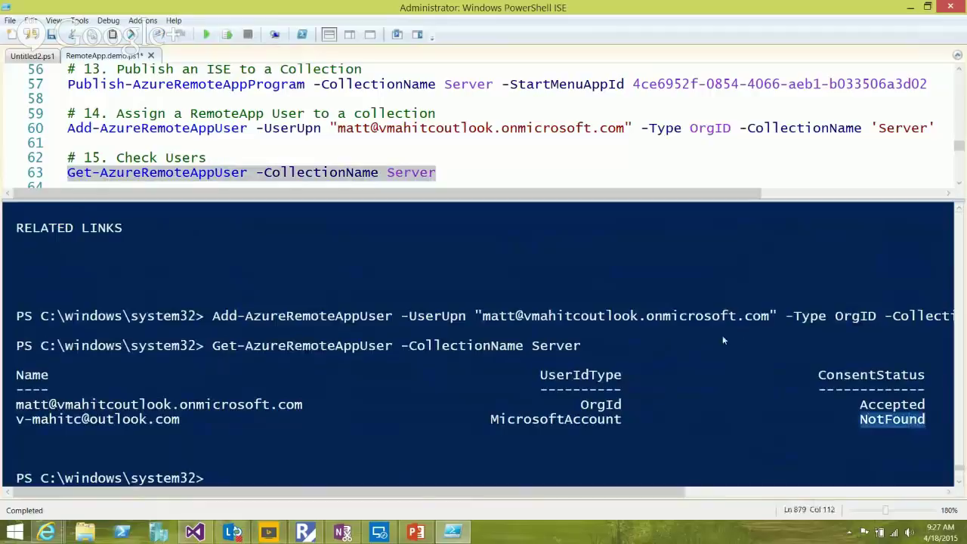
key("Up")
key("Left")
key("shift+End")
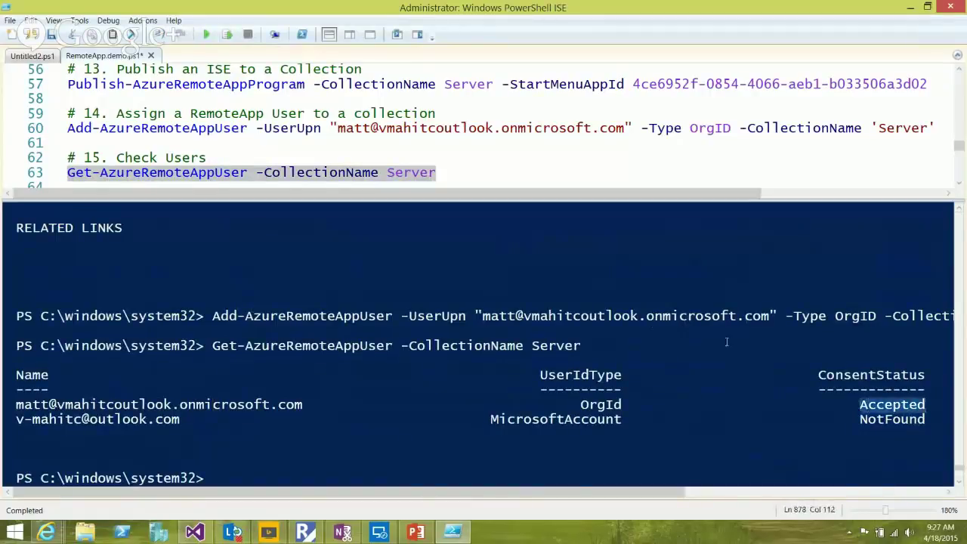
key("Down")
key("Left")
key("Left")
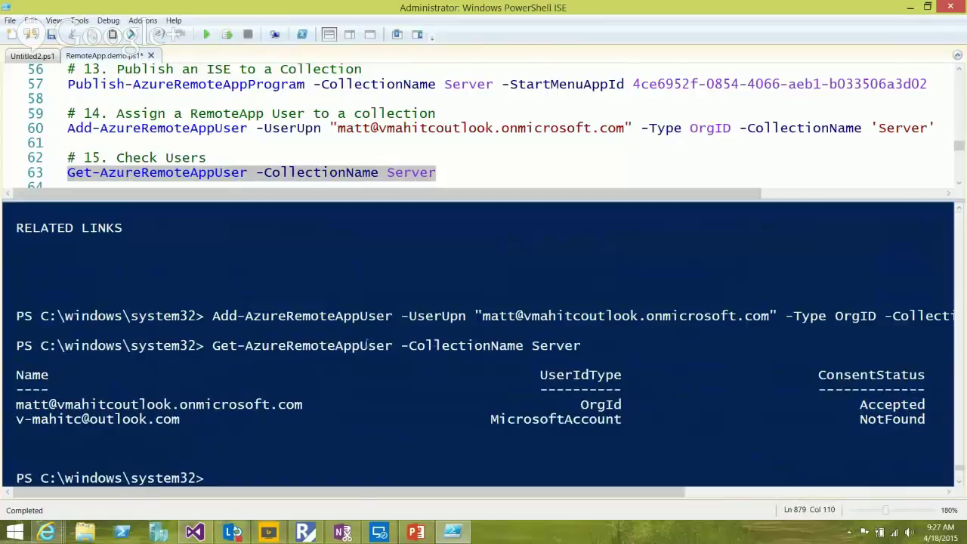
key("ctrl+Left")
key("shift+End")
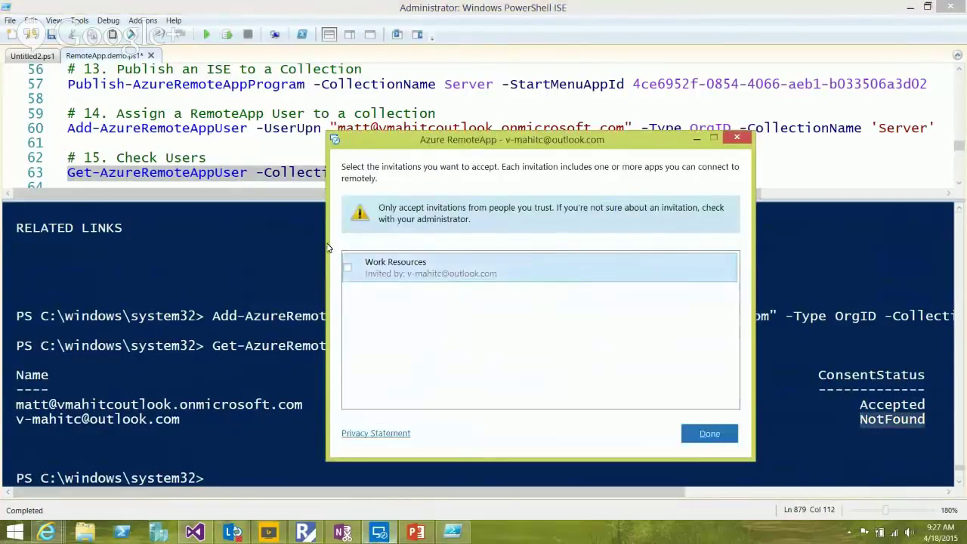
Dismiss the invitation list and rerun the Check Users command on line 63
key("Return")
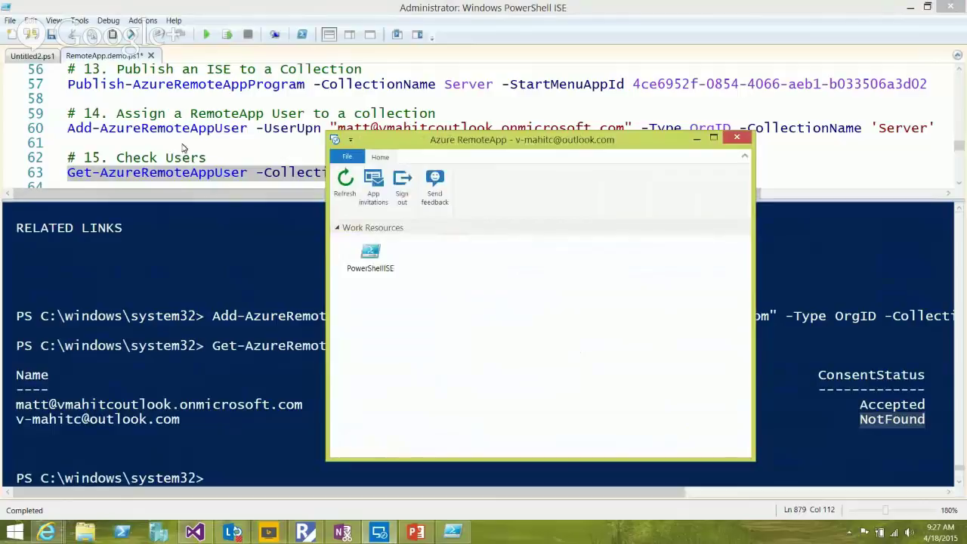
left_click(223, 174)
left_click(227, 34)
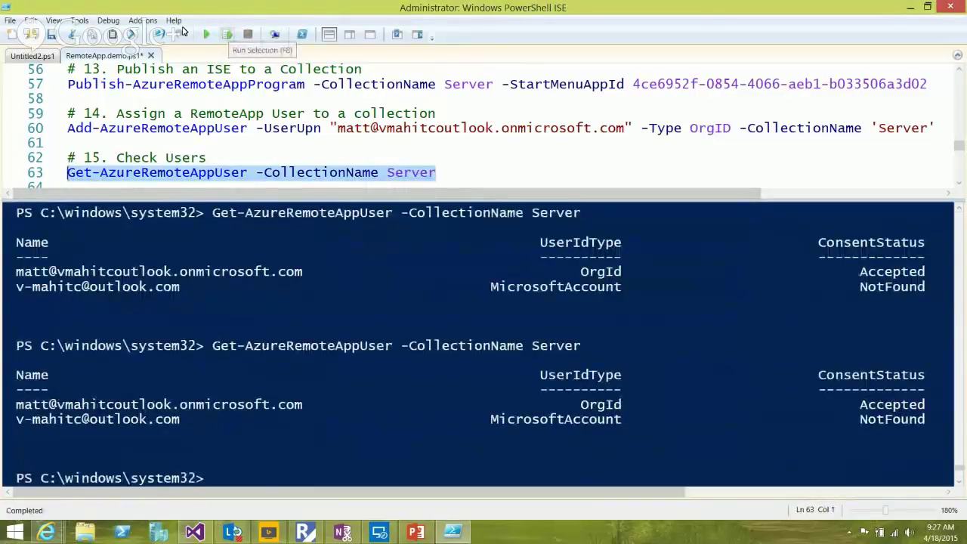
Rerun the Server user check three more times; the Microsoft account stays NotFound
key("F8")
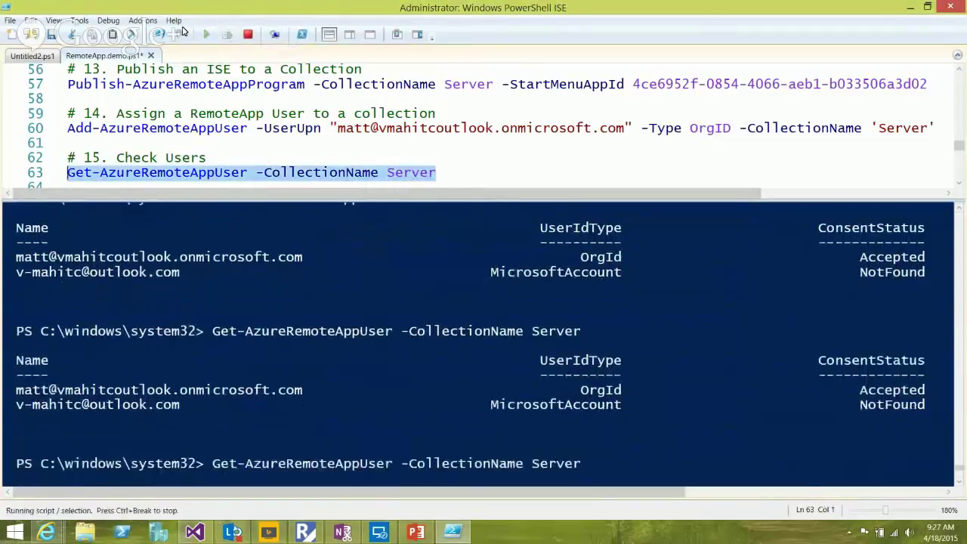
key("F8")
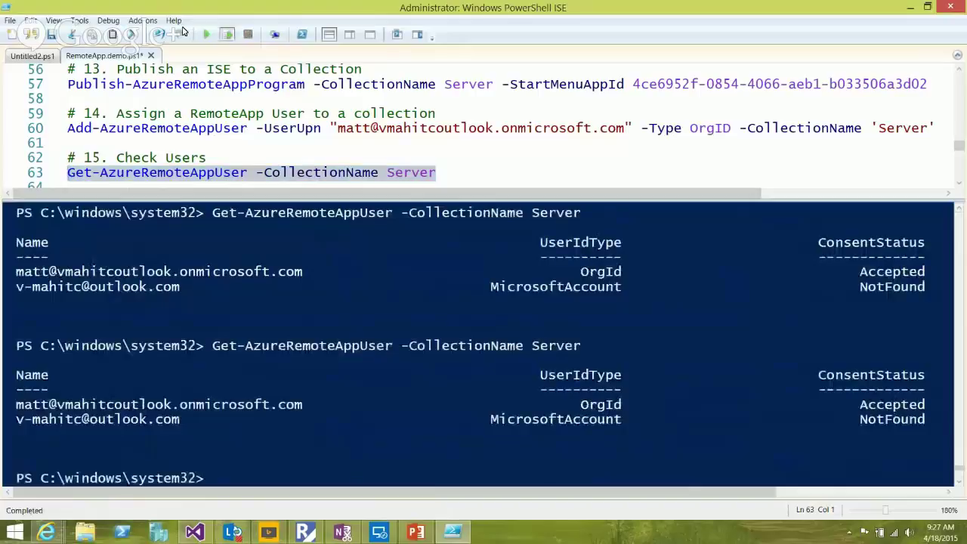
key("F8")
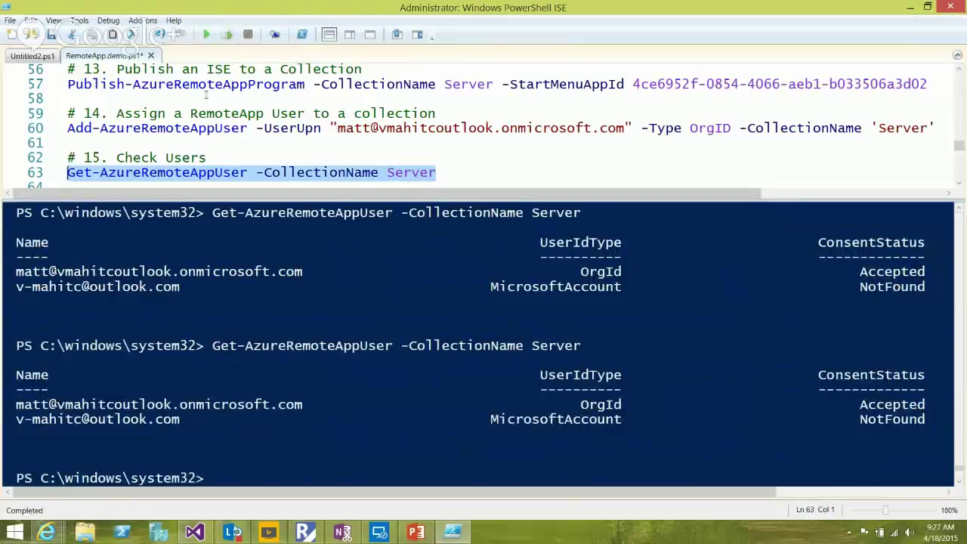
key("End")
scroll(349, 142, "down", 1)
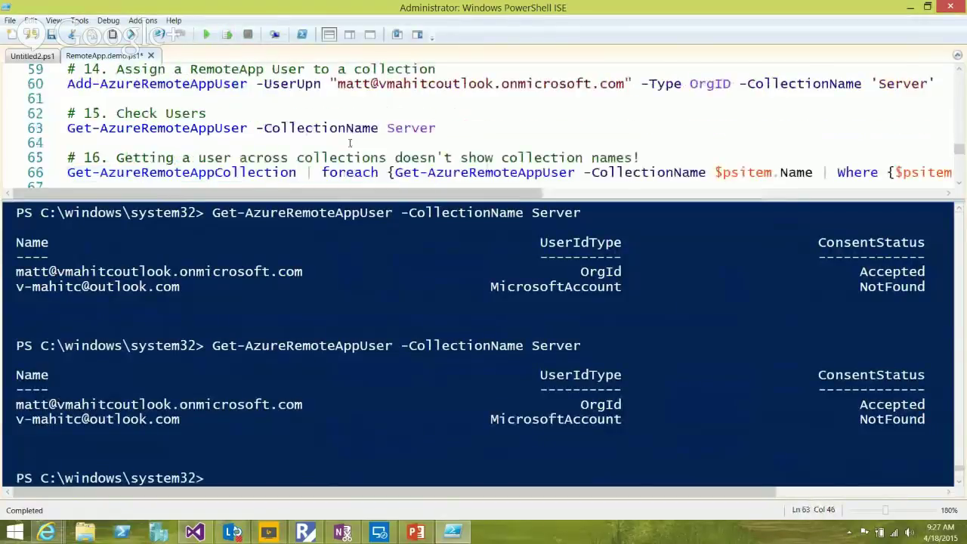
scroll(350, 142, "up", 1)
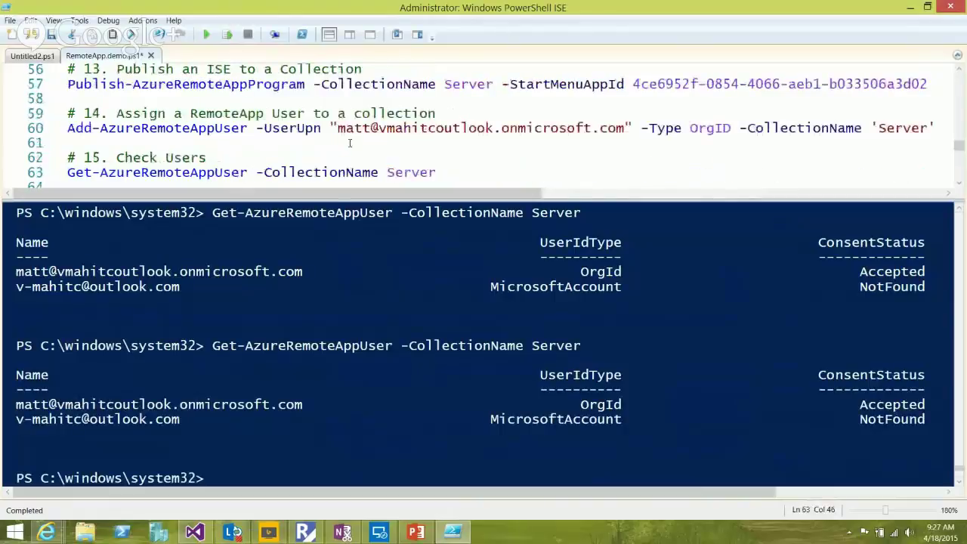
Sign out of the Azure RemoteApp client, confirm, and choose Get Started
left_click(453, 532)
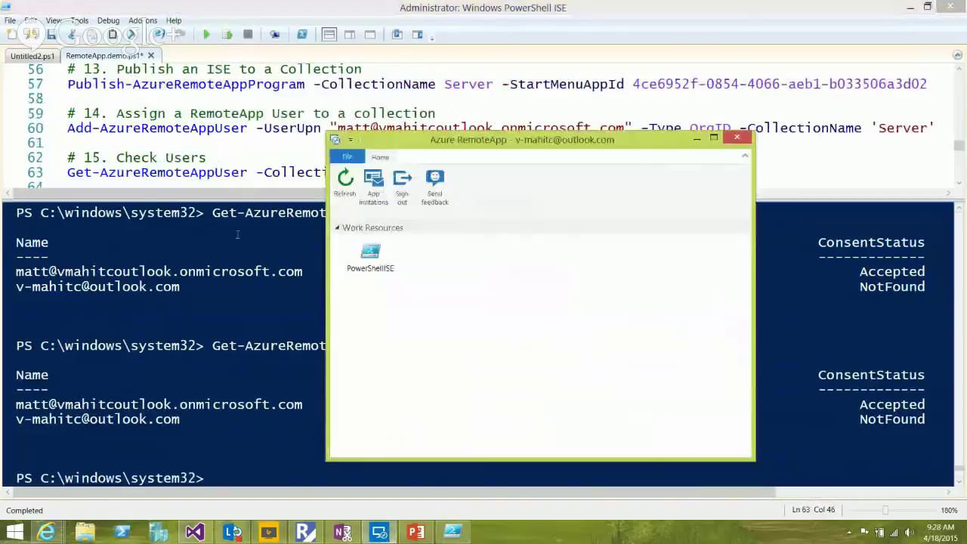
left_click(402, 183)
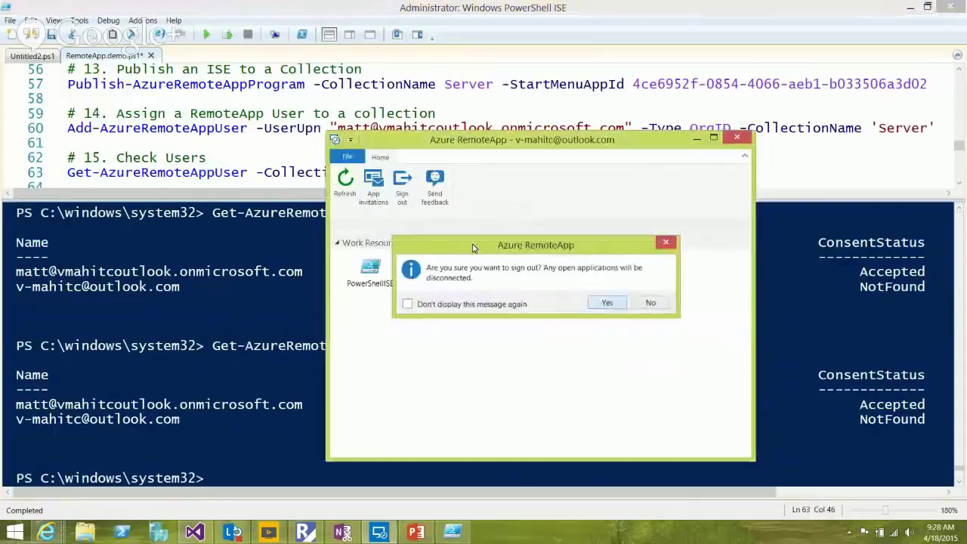
key("Return")
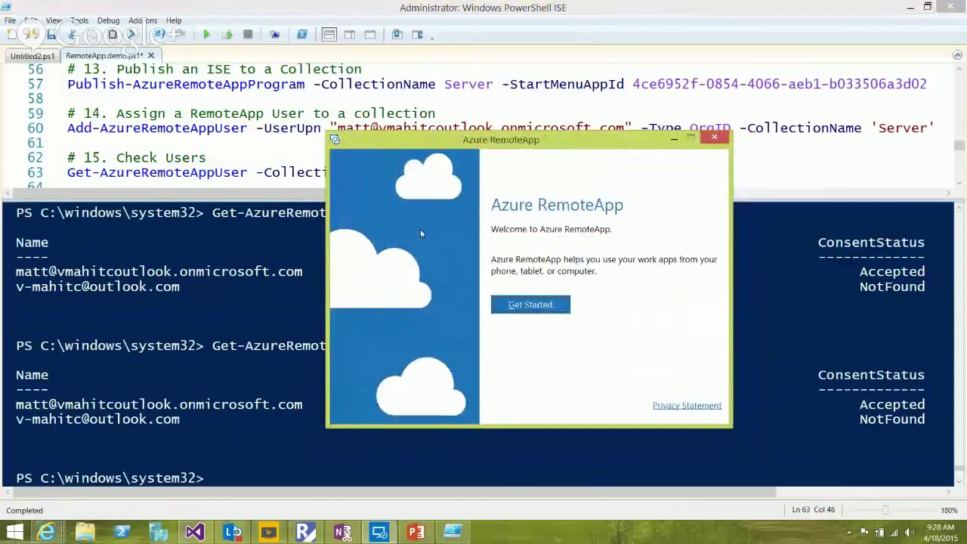
key("Return")
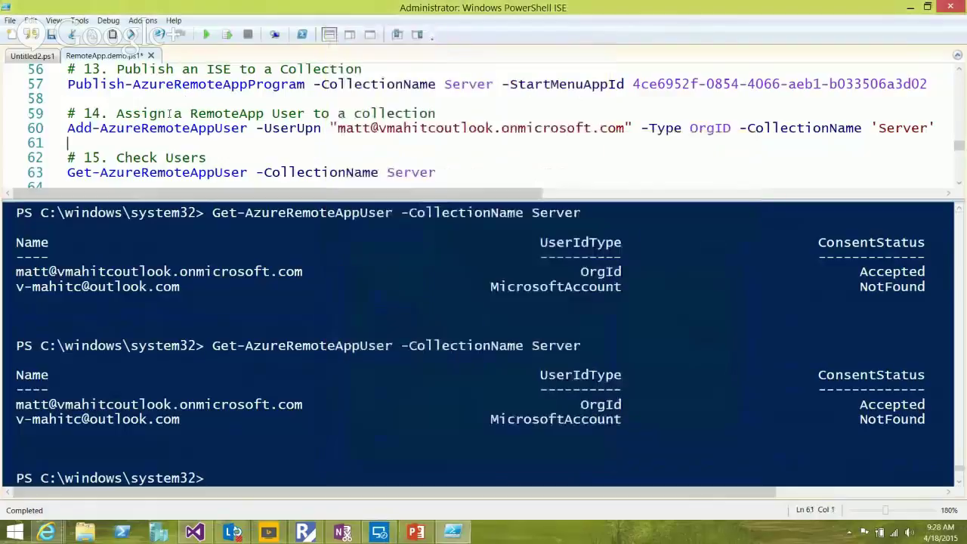
Select the organisational user's sign-in address from line 2 of the script
scroll(773, 118, "up", 18)
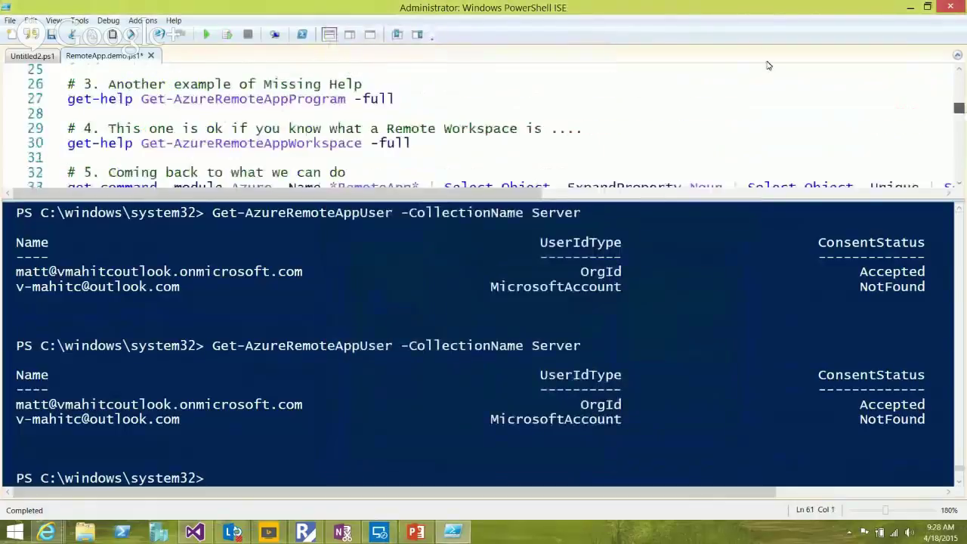
left_click_drag(354, 89, 67, 89)
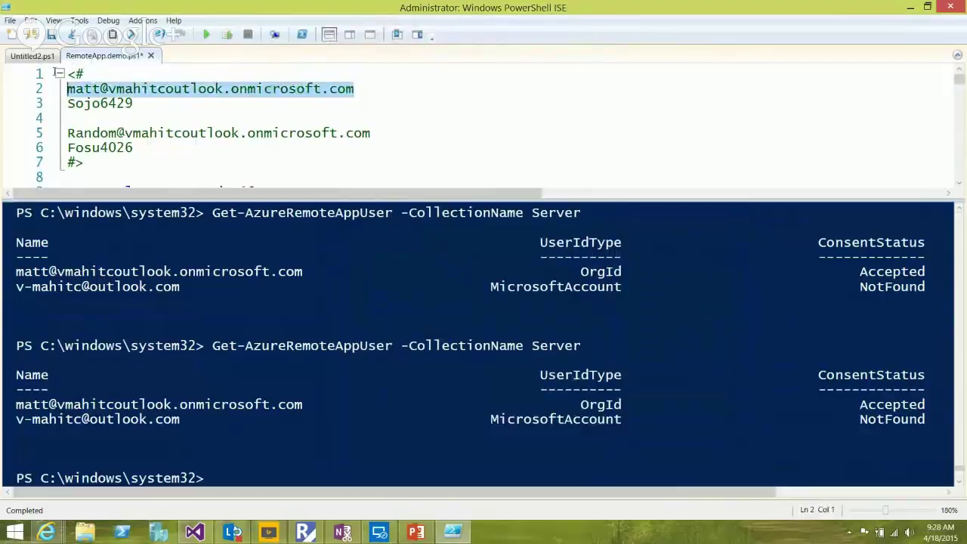
scroll(770, 81, "down", 14)
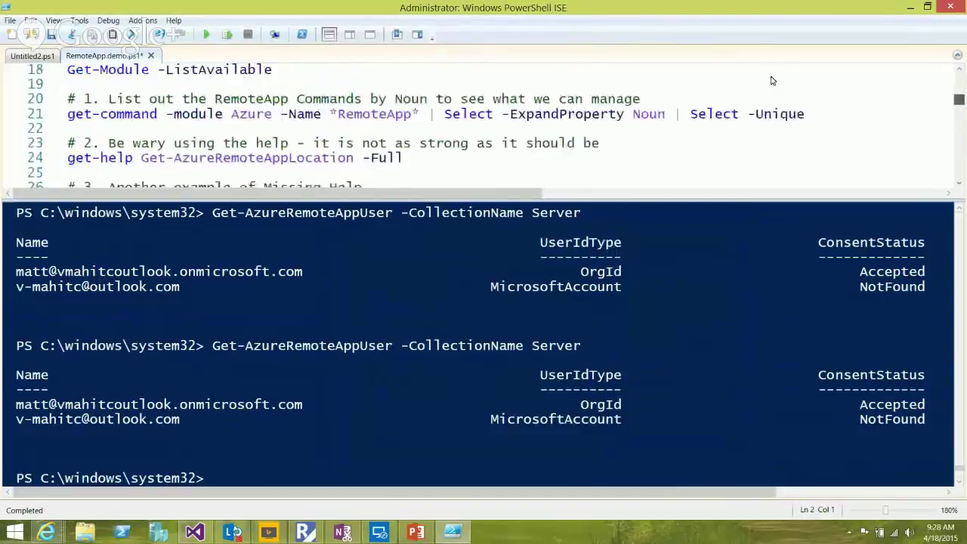
scroll(773, 108, "down", 5)
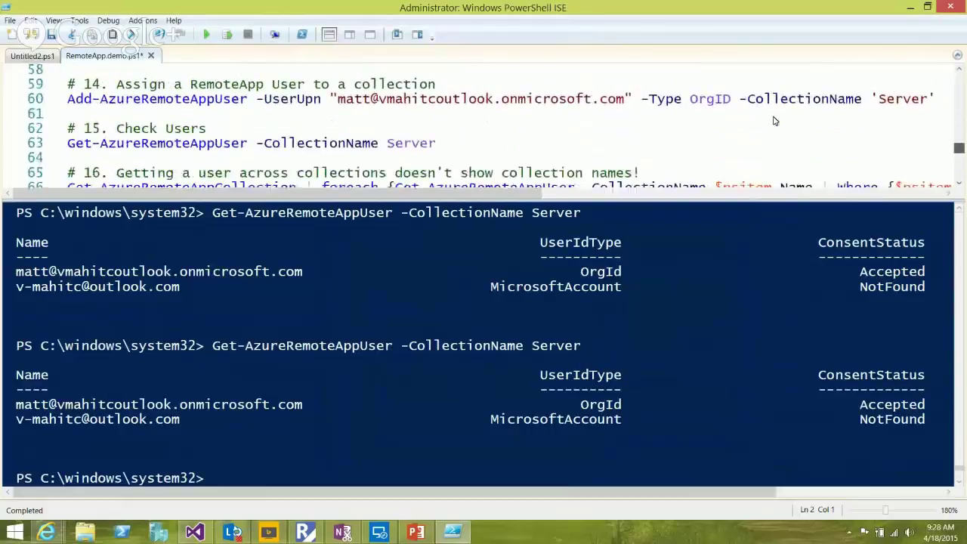
Sign the RemoteApp client in with the organisational account's address and password, then minimise it
key("alt+Tab")
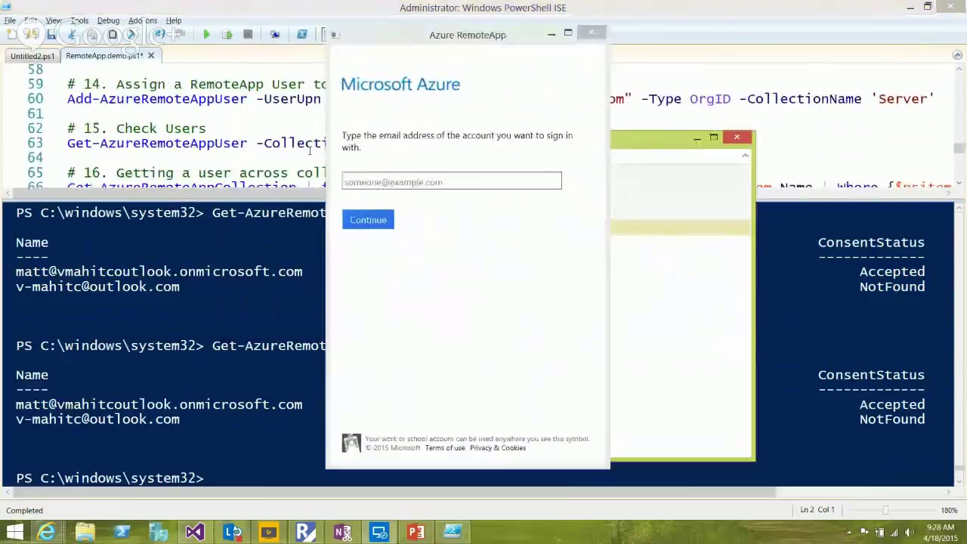
key("ctrl+v")
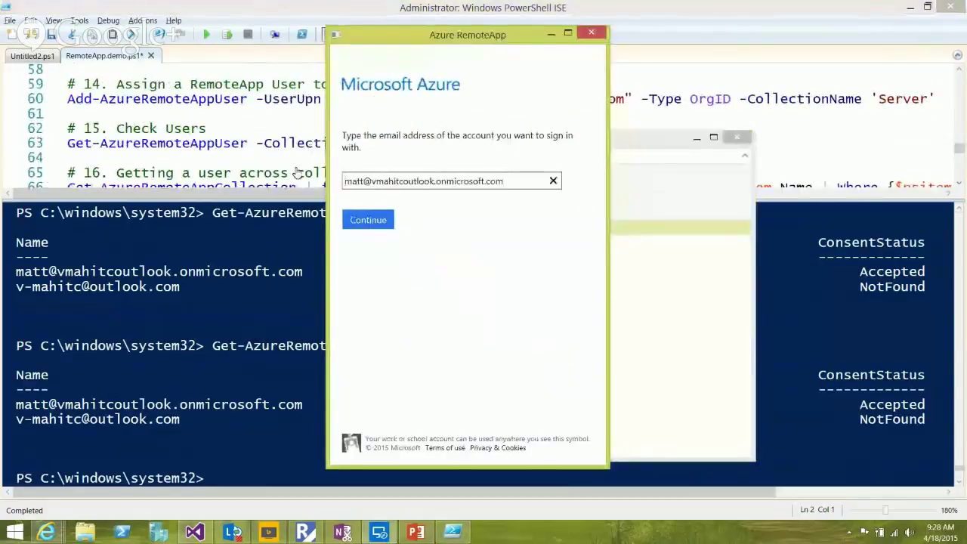
key("Return")
type("p•••••••••••")
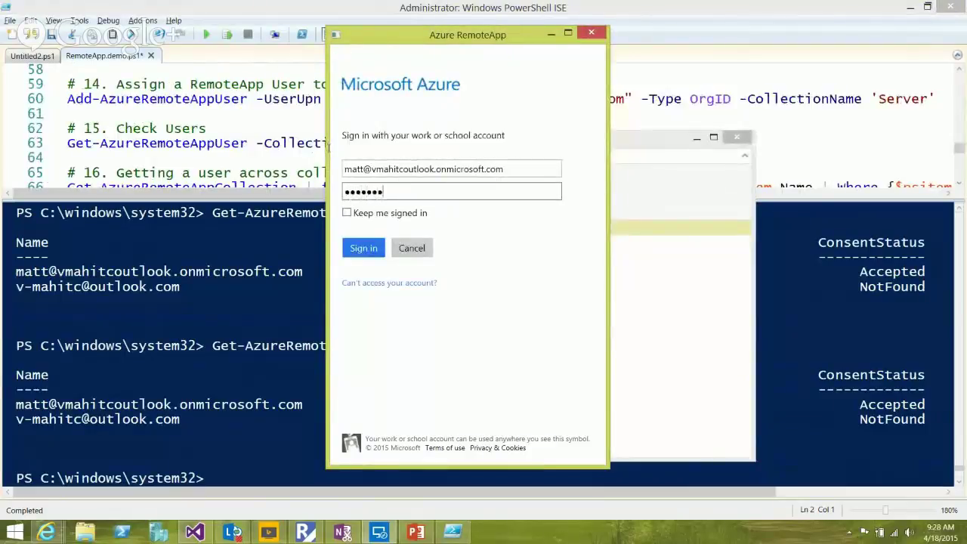
key("Return")
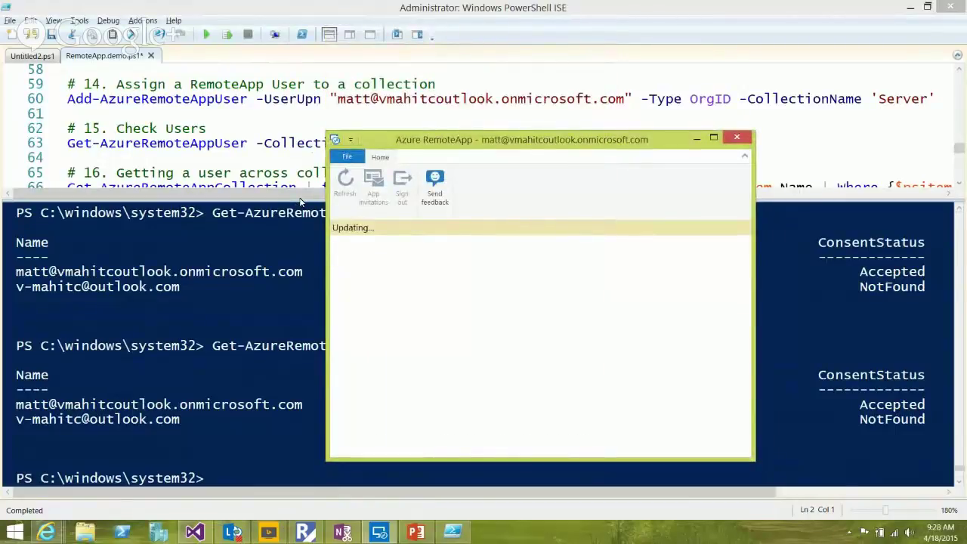
left_click_drag(473, 117, 673, 138)
left_click(668, 130)
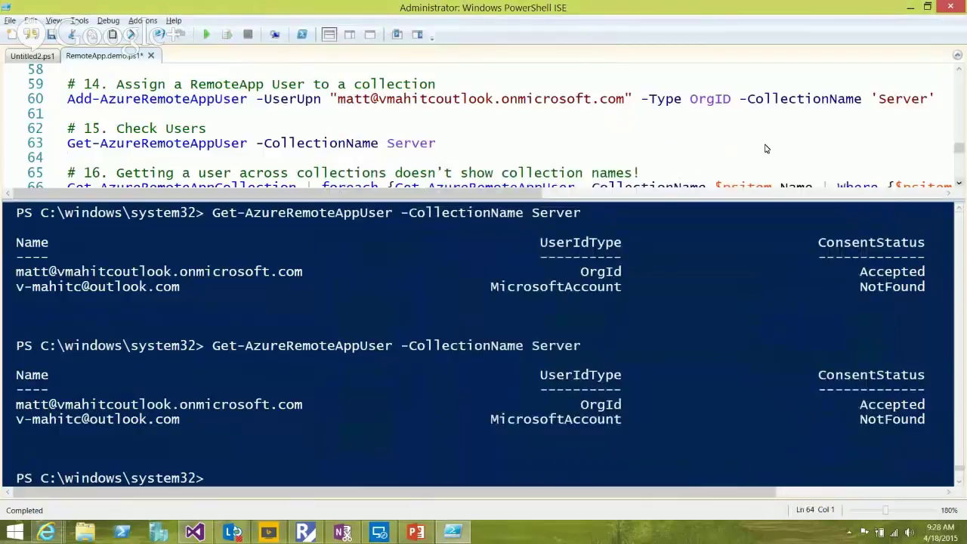
scroll(765, 149, "down", 1)
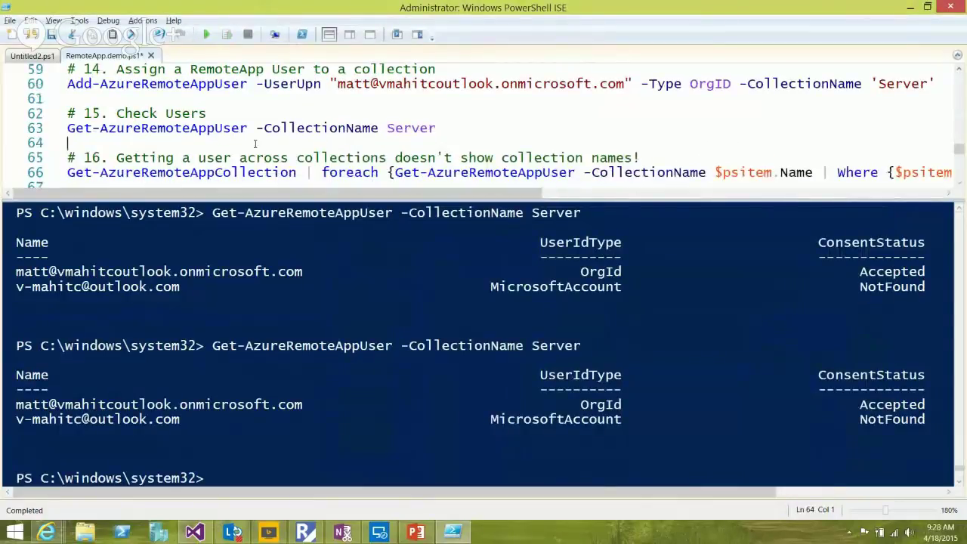
key("Down")
key("Down")
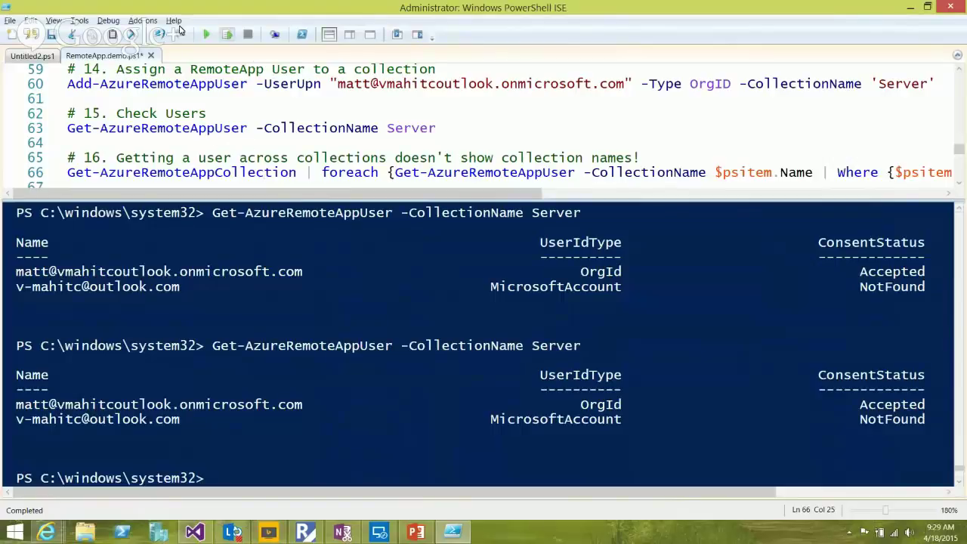
left_click(226, 34)
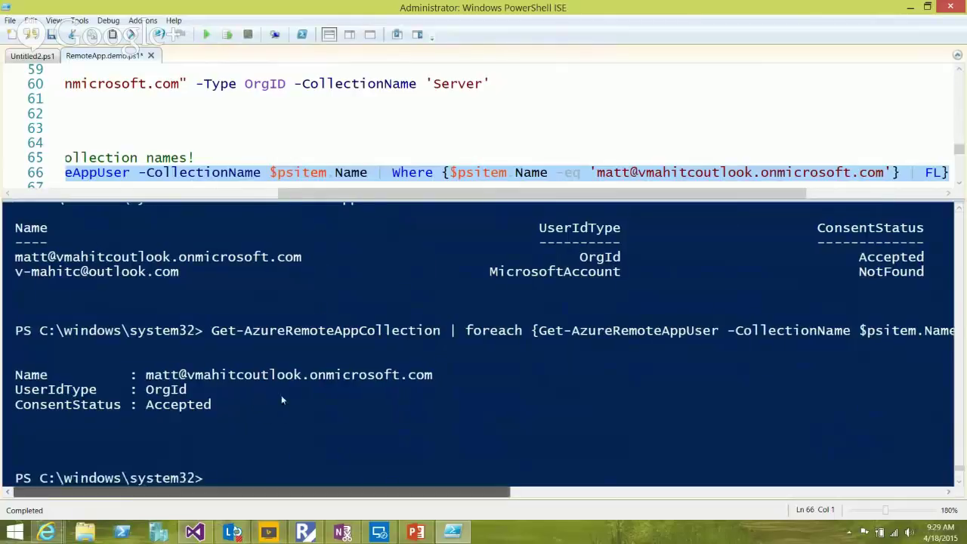
scroll(281, 398, "right", 5)
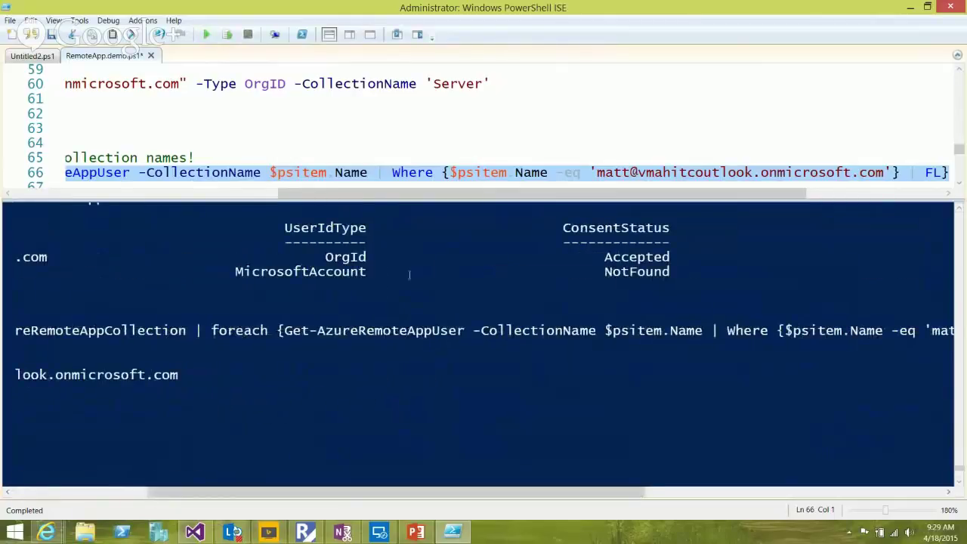
scroll(415, 393, "right", 3)
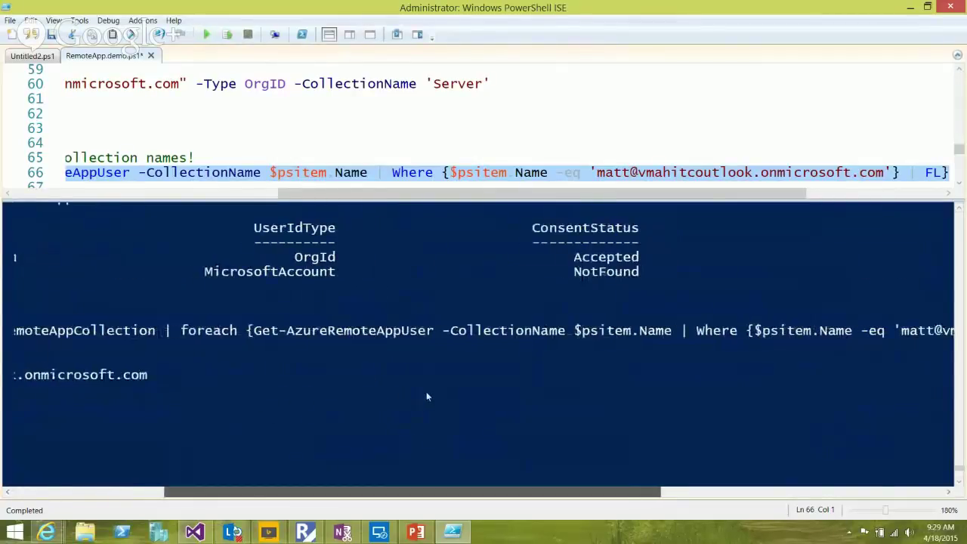
scroll(486, 394, "right", 5)
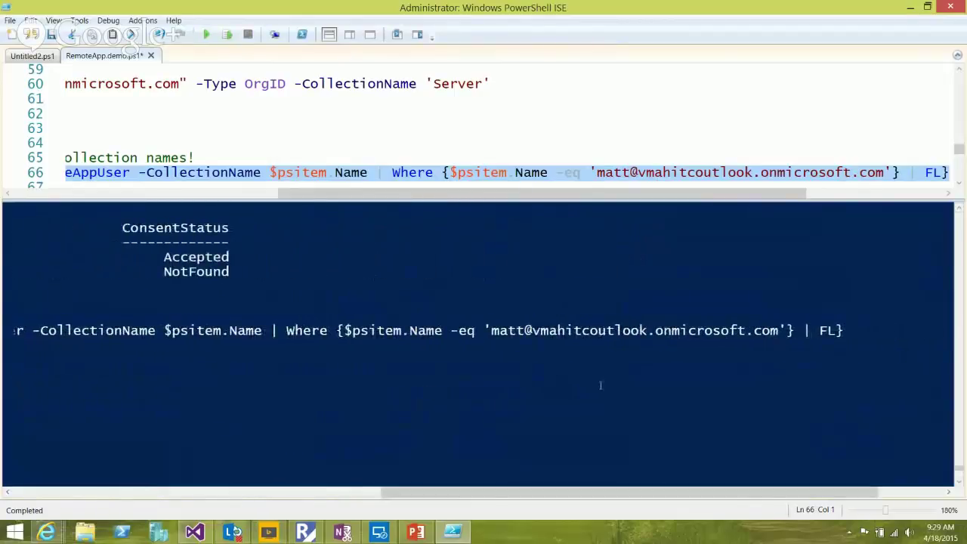
left_click(393, 268)
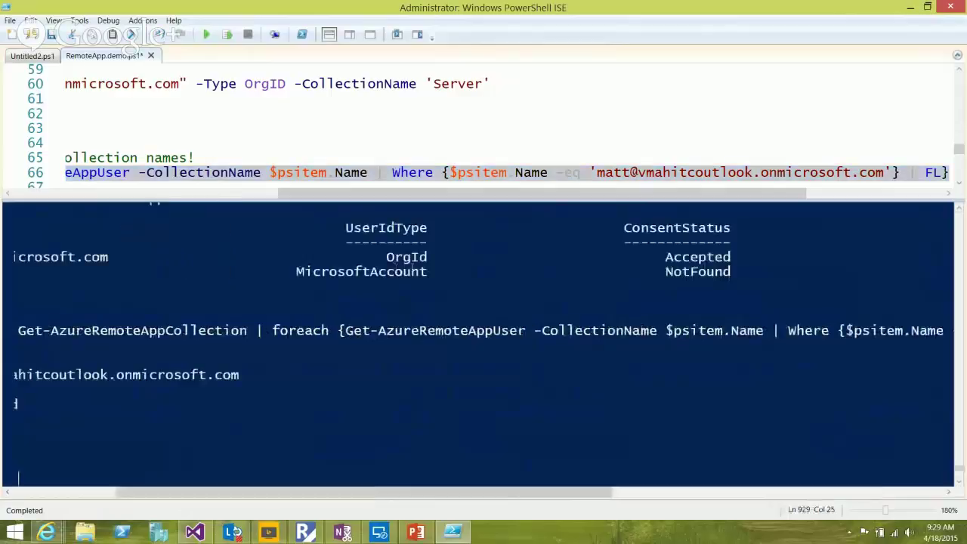
scroll(453, 392, "right", 10)
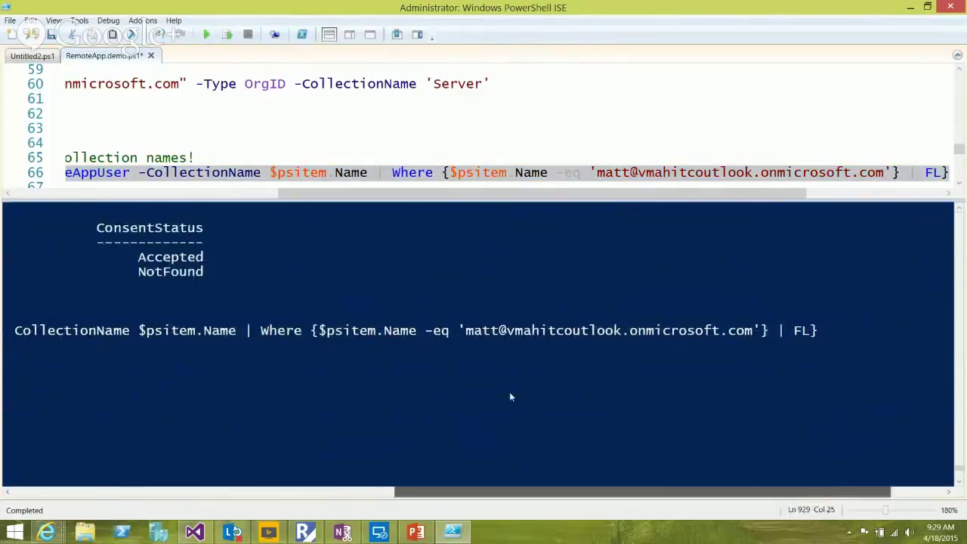
key("Return")
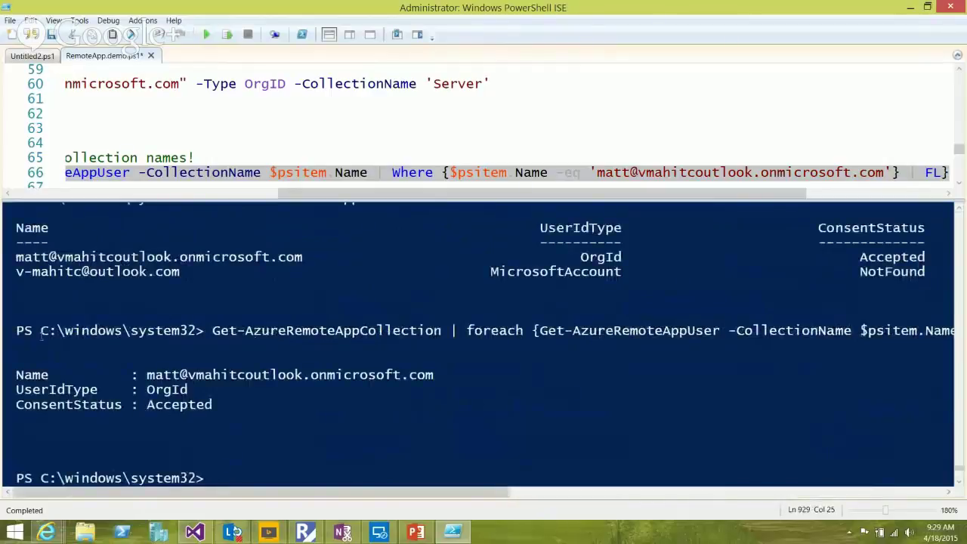
left_click_drag(213, 404, 147, 404)
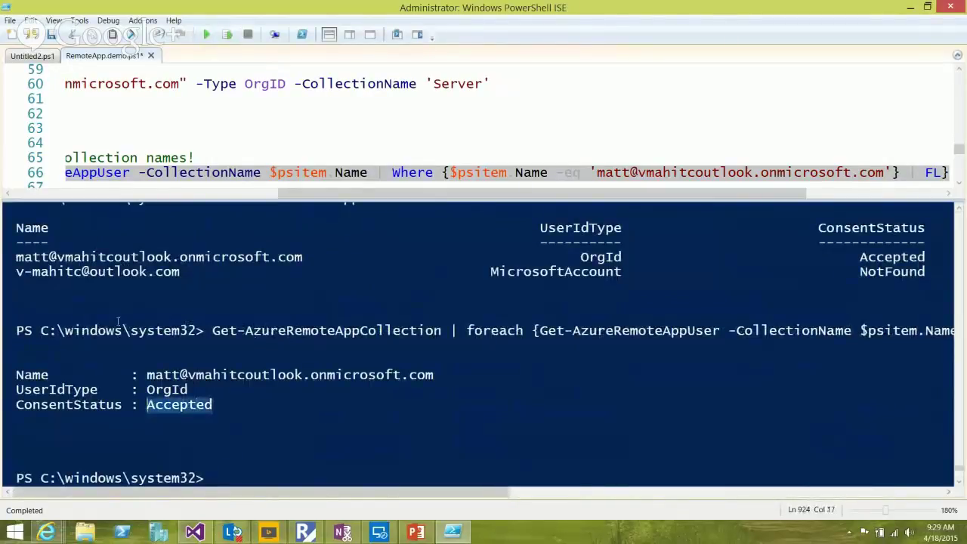
left_click(147, 404)
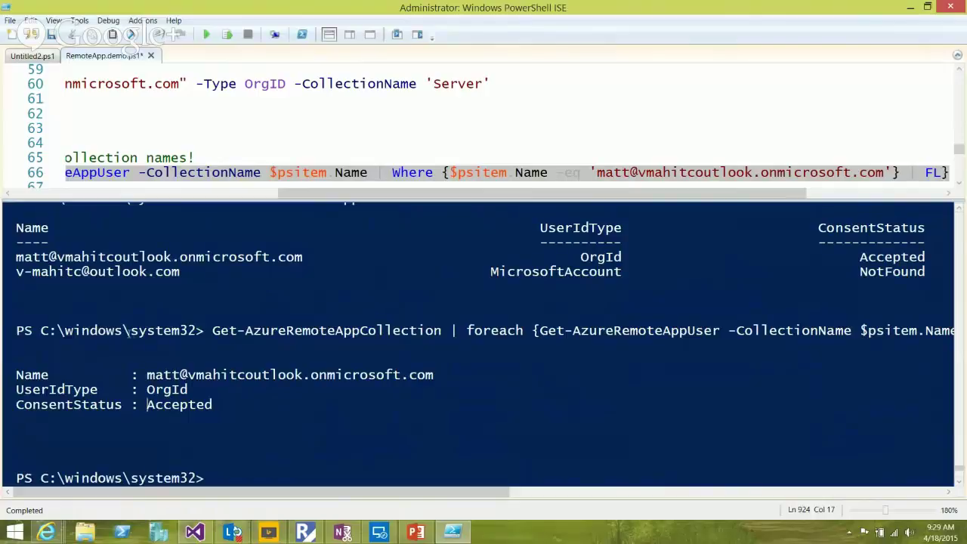
key("End")
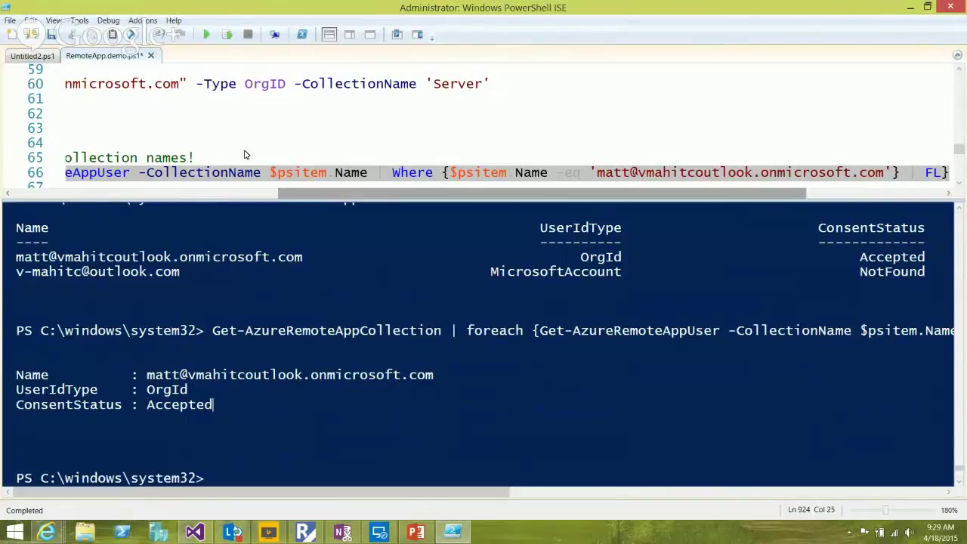
scroll(129, 139, "left", 3)
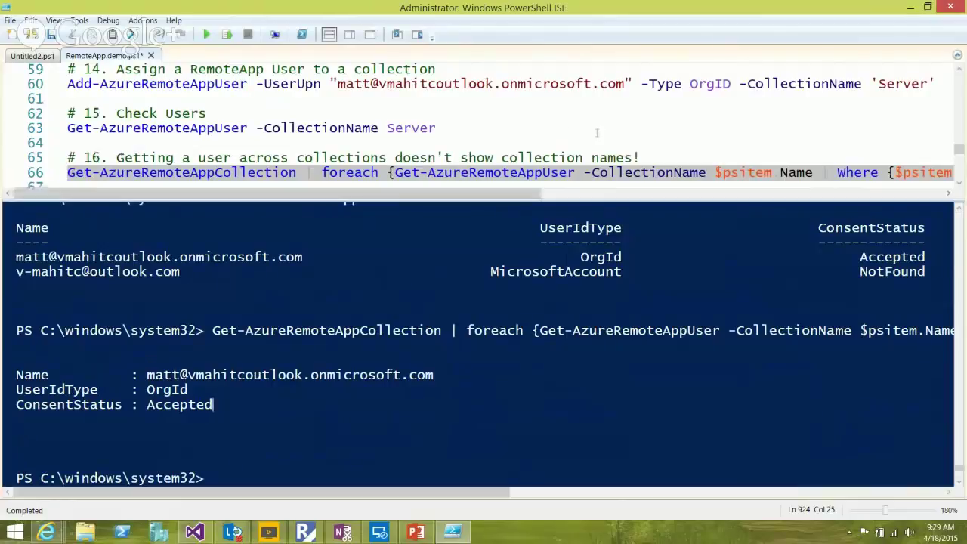
Select line 69's Get-AzureRemoteAppSession command, then bring up the portal's User Access page
scroll(769, 151, "down", 1)
scroll(769, 151, "down", 6)
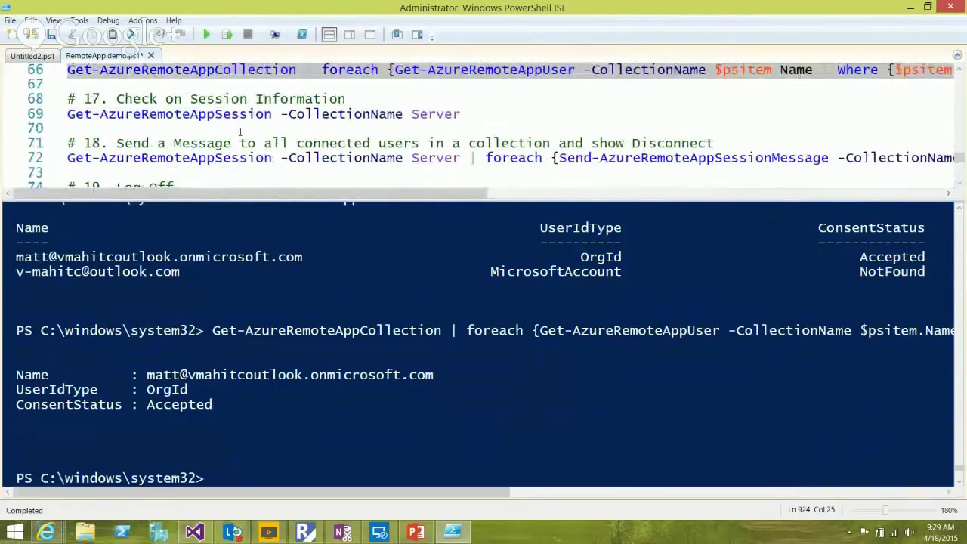
left_click(189, 113)
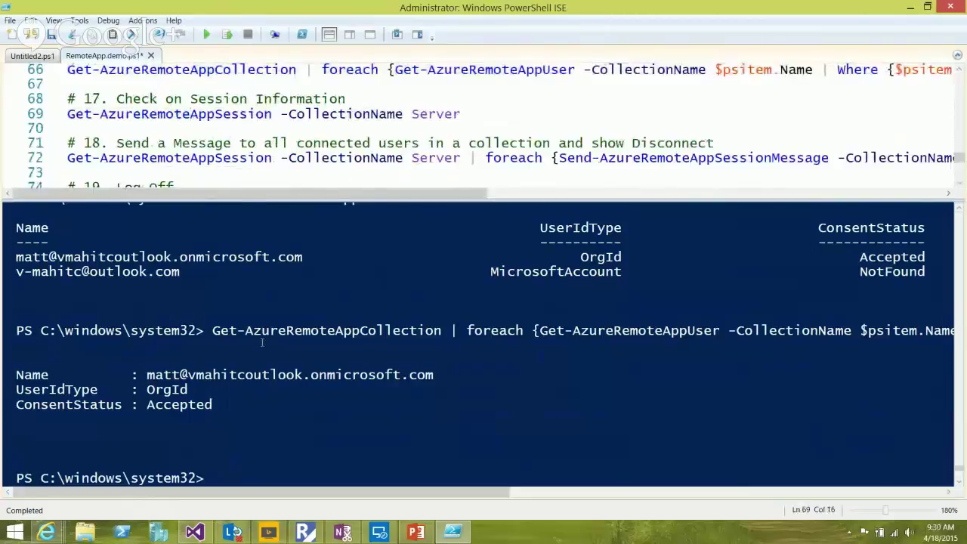
mouse_move(452, 532)
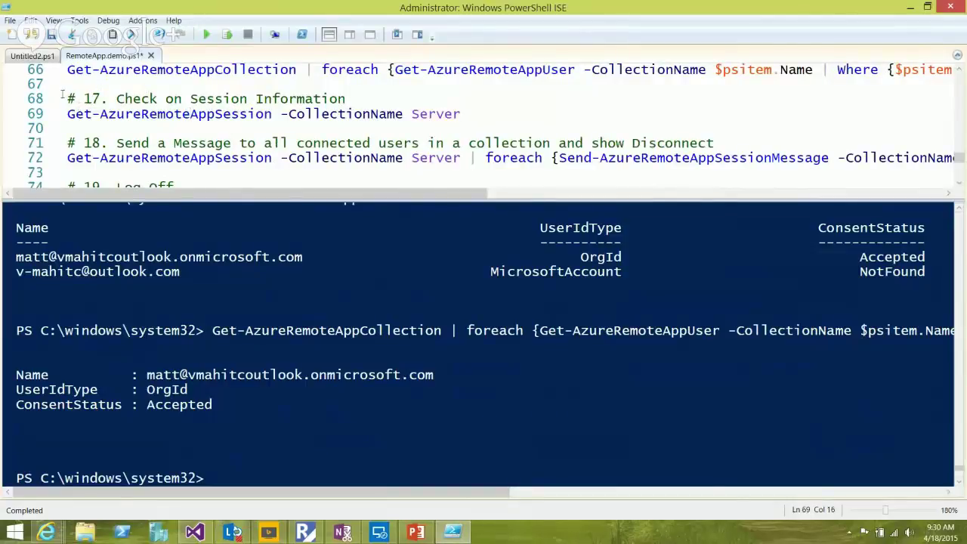
key("Home")
key("shift+Right")
key("shift+Right")
key("shift+Right")
key("shift+Right")
key("shift+Right")
key("shift+Right")
key("shift+Right")
key("shift+Right")
key("shift+Right")
key("shift+Right")
key("shift+Right")
key("shift+Right")
key("shift+Right")
key("shift+Right")
key("shift+Right")
key("shift+End")
key("shift+Left")
key("shift+Left")
key("shift+Left")
key("alt+Tab")
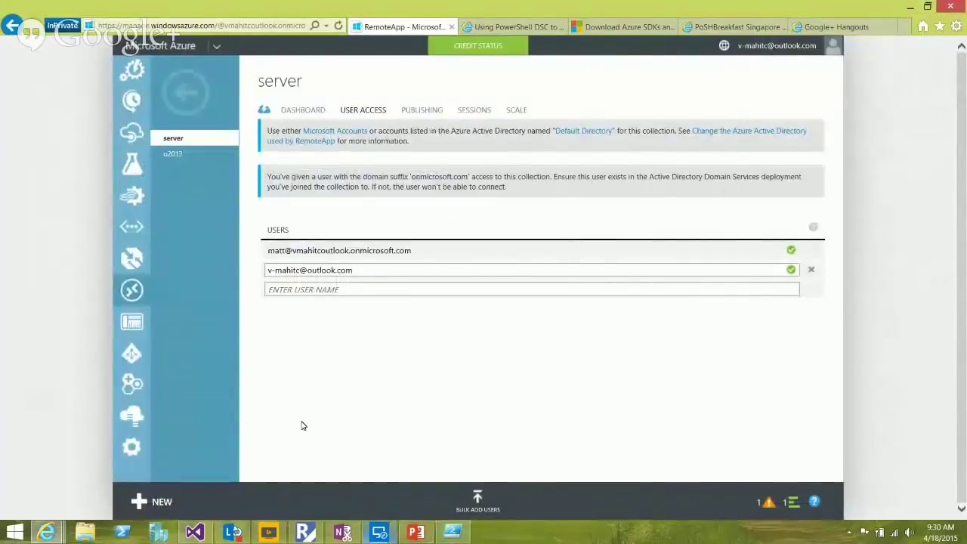
Minimise PowerPoint and bring the ISE session-check script back in front
key("alt+Tab")
key("alt+Tab")
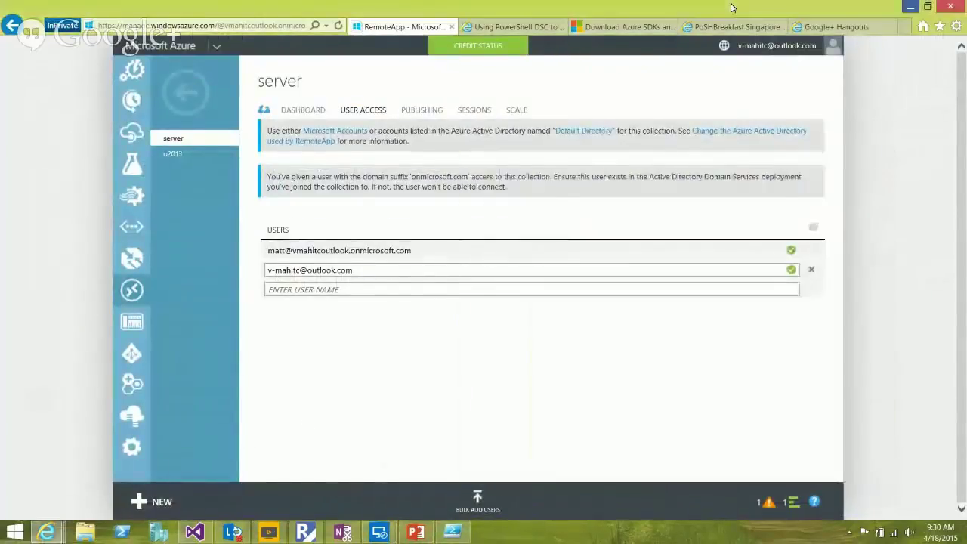
key("alt+Tab")
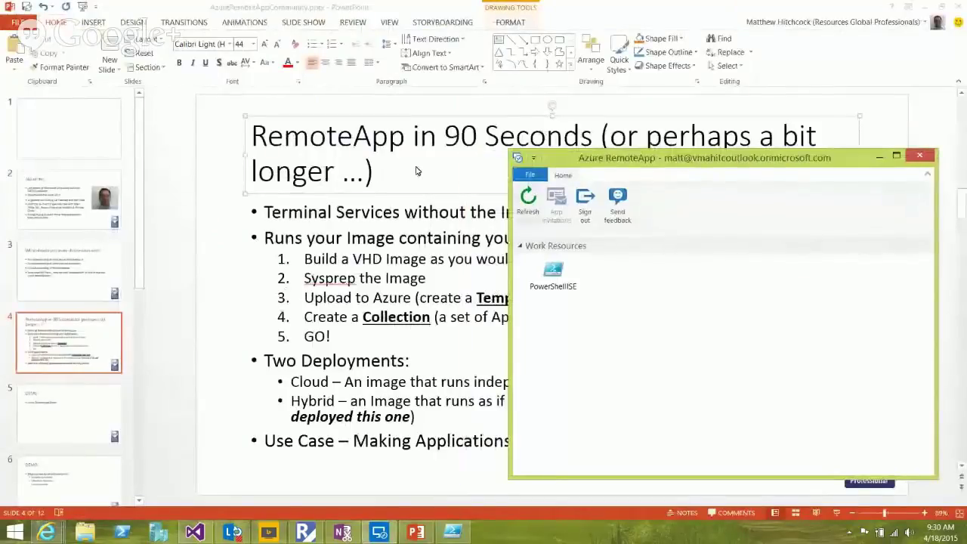
left_click(642, 6)
left_click(925, 6)
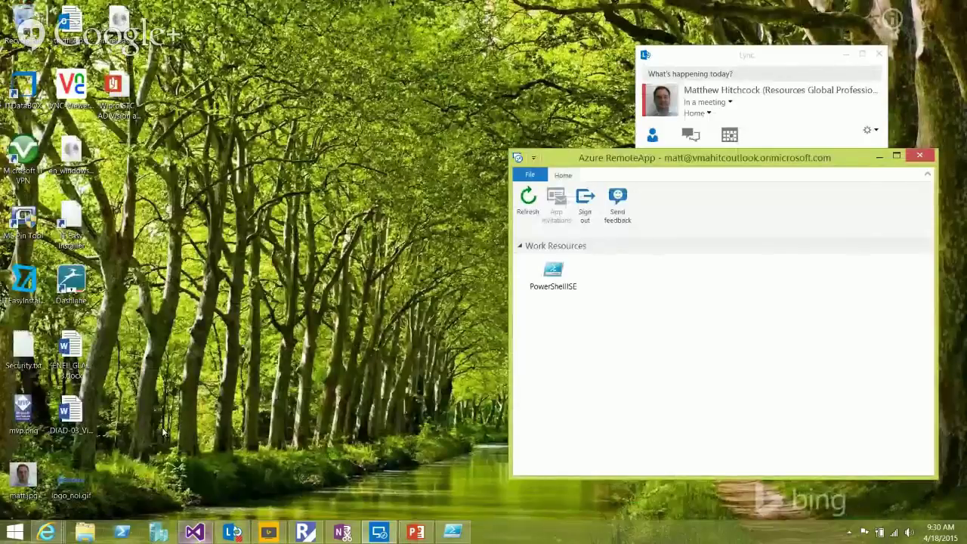
left_click(368, 431)
Run Get-AzureRemoteAppSession -CollectionName Server, which returns no sessions
left_click(452, 533)
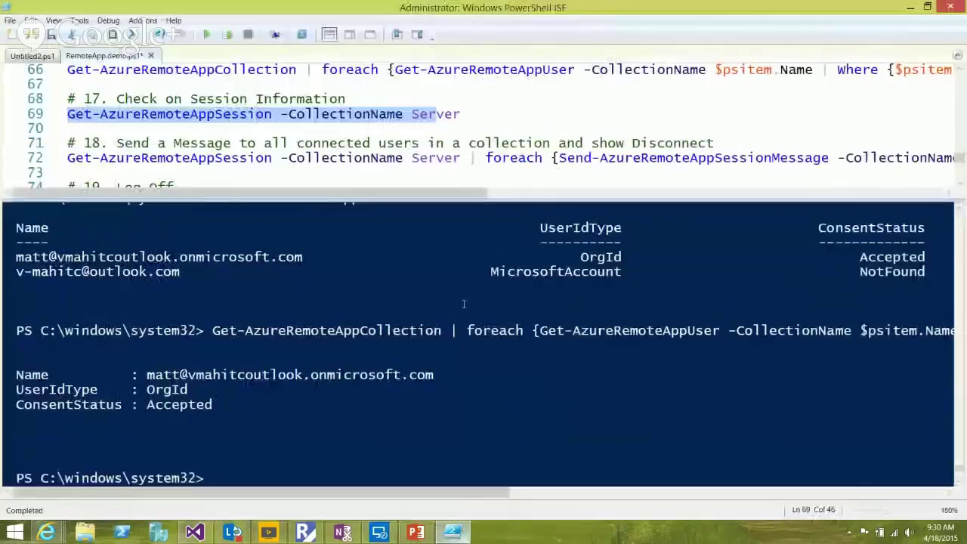
key("alt+Tab")
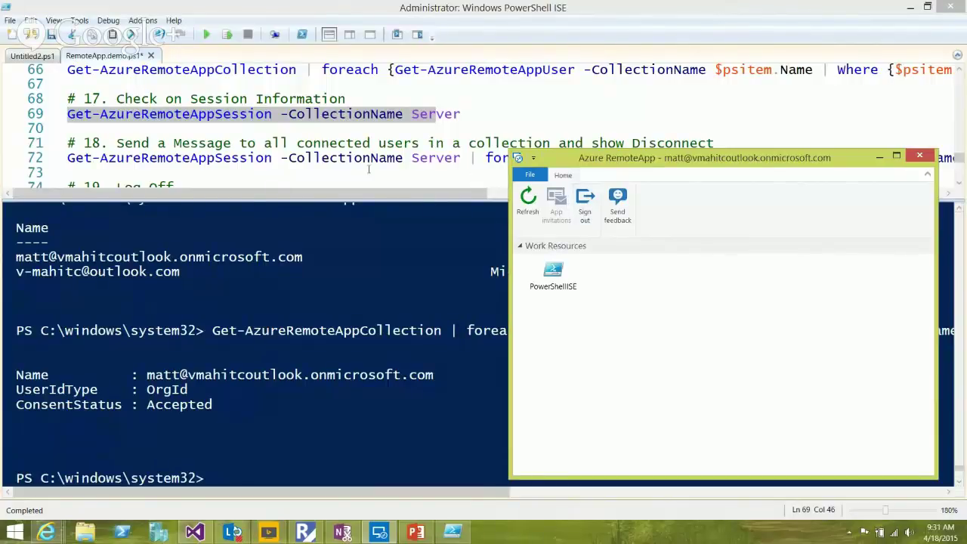
left_click(198, 93)
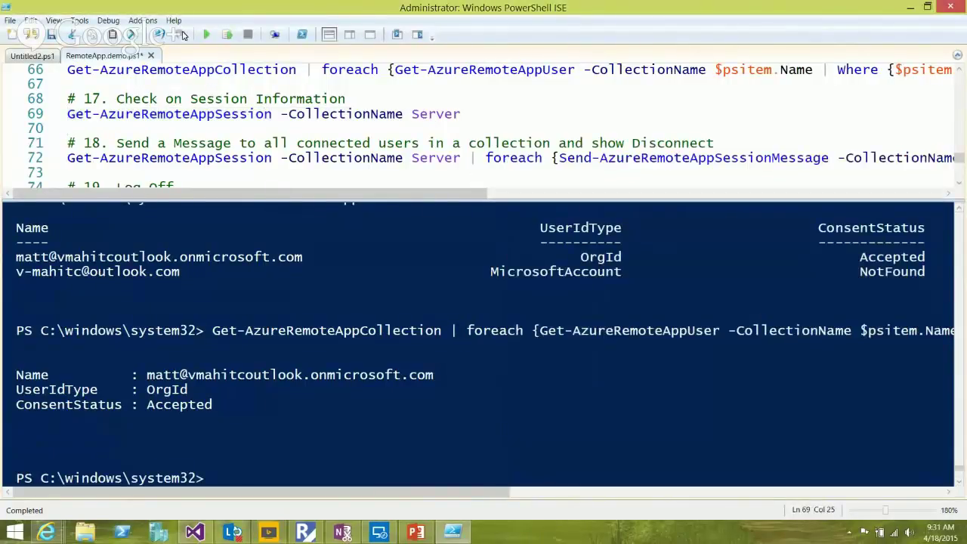
left_click(185, 33)
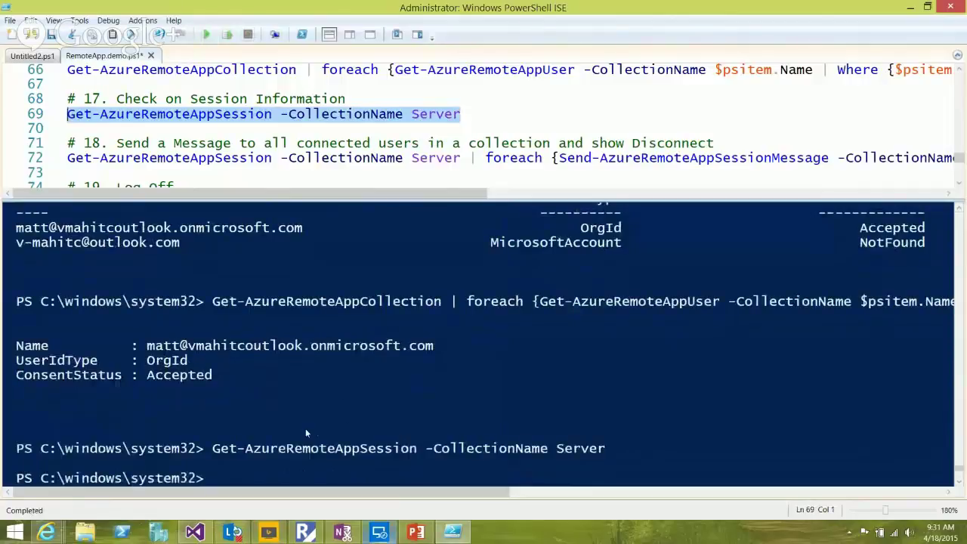
Switch to the Azure RemoteApp client to launch the PowerShellISE work resource
key("alt+Tab")
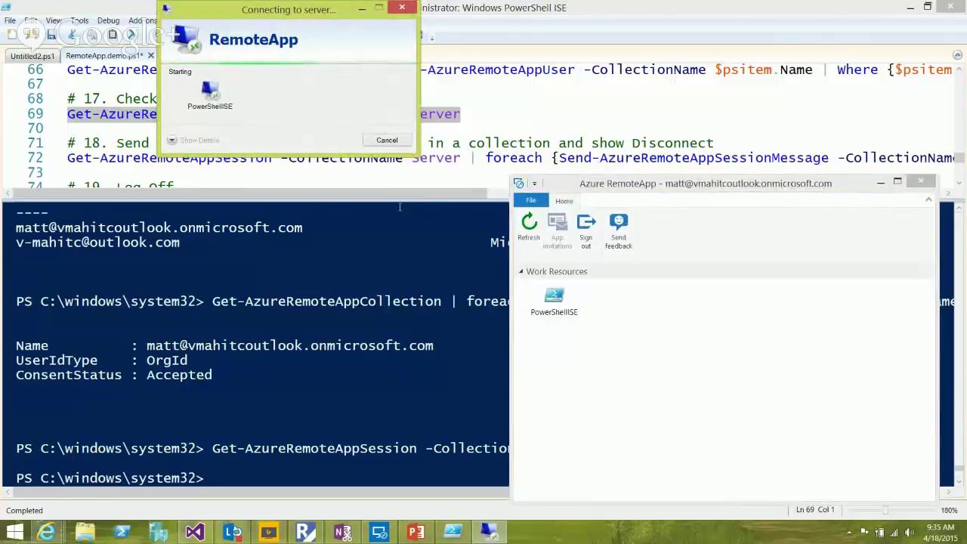
Move the RemoteApp connection window aside and bring the local ISE back in front
left_click_drag(268, 22, 545, 143)
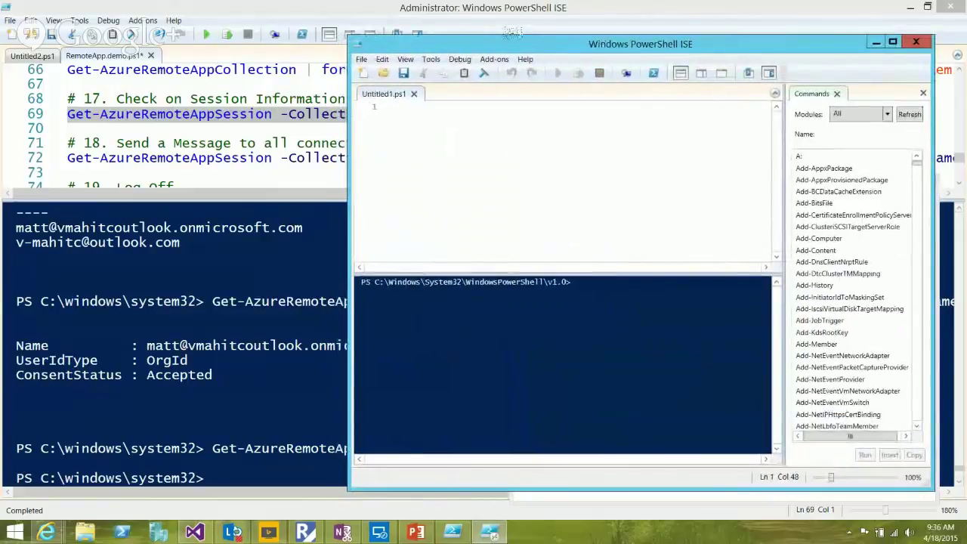
left_click(456, 13)
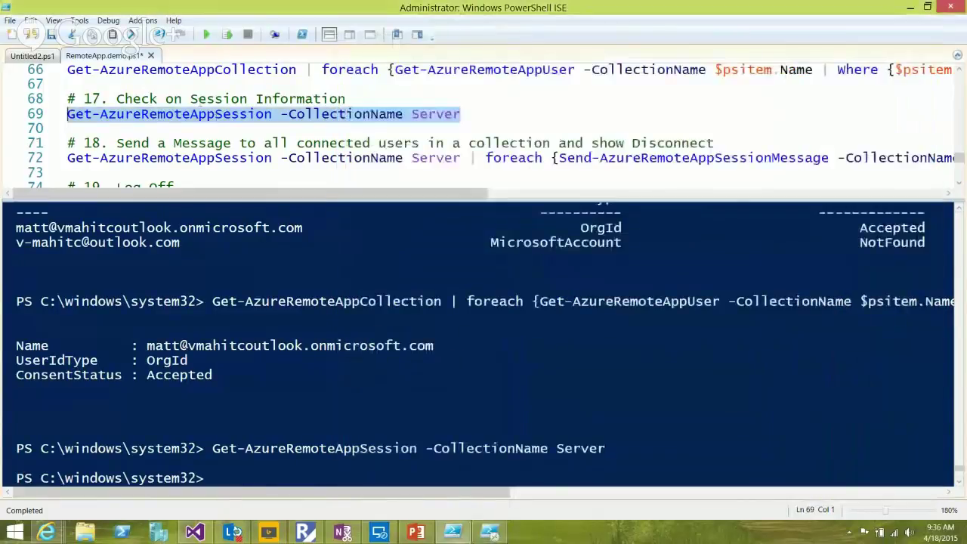
Rerun the Server session query on line 69, then append " | FL" to it
left_click(246, 113)
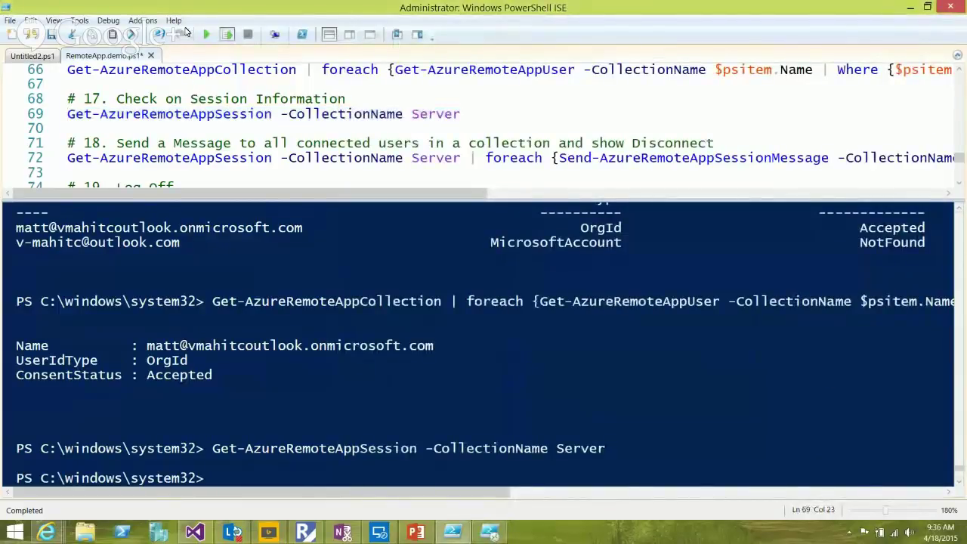
key("F8")
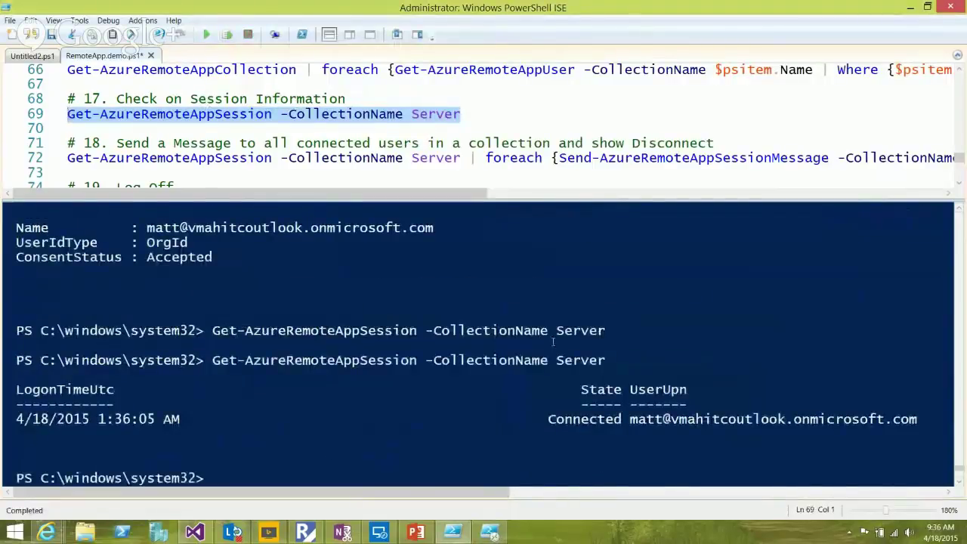
key("End")
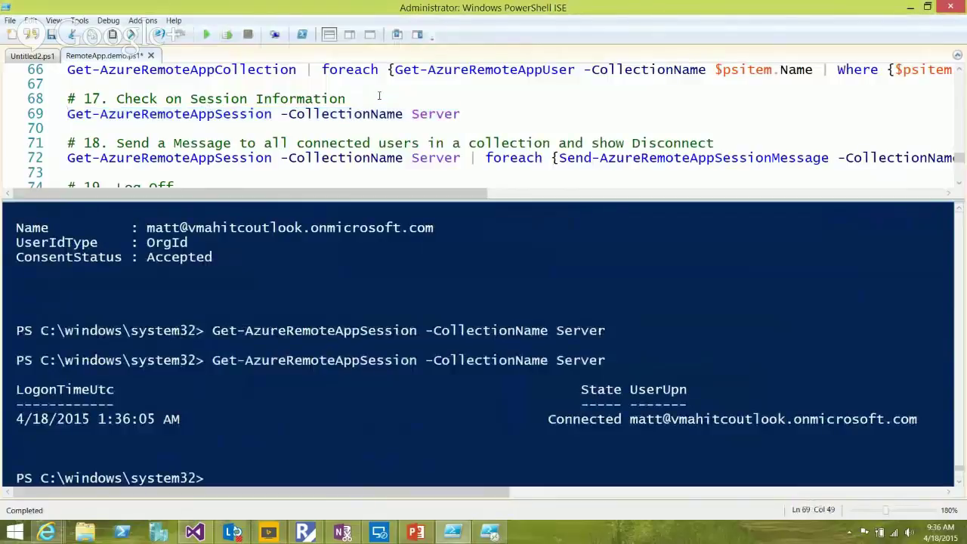
type("| FL")
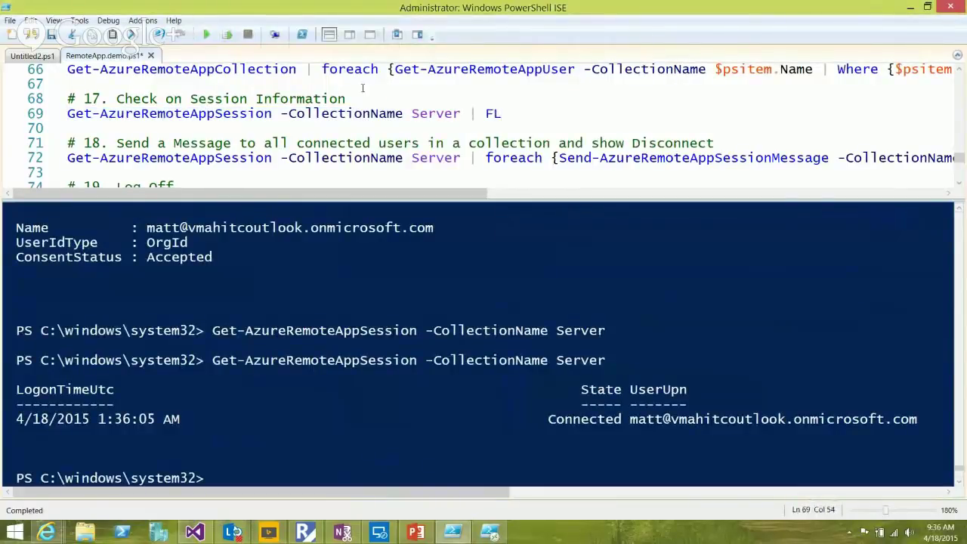
left_click(364, 113)
Check the connected user in the output, then rerun the query for list-formatted results
left_click(479, 308)
left_click_drag(628, 419, 828, 419)
triple_click(828, 419)
left_click(881, 419)
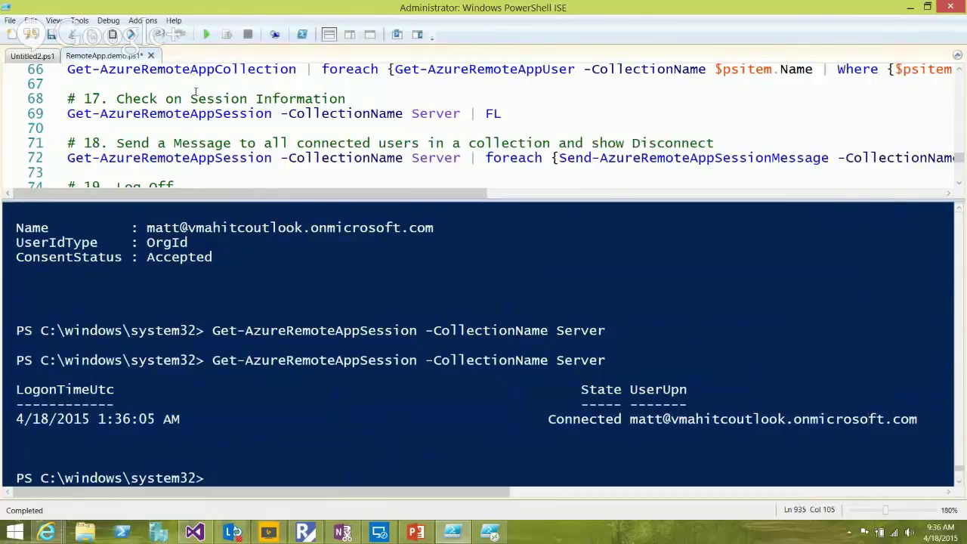
key("ctrl+i")
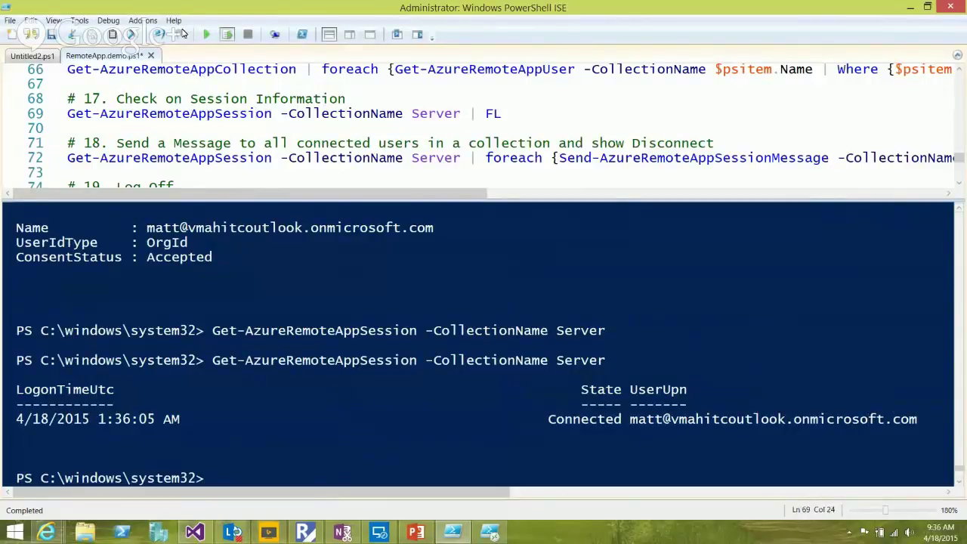
key("F8")
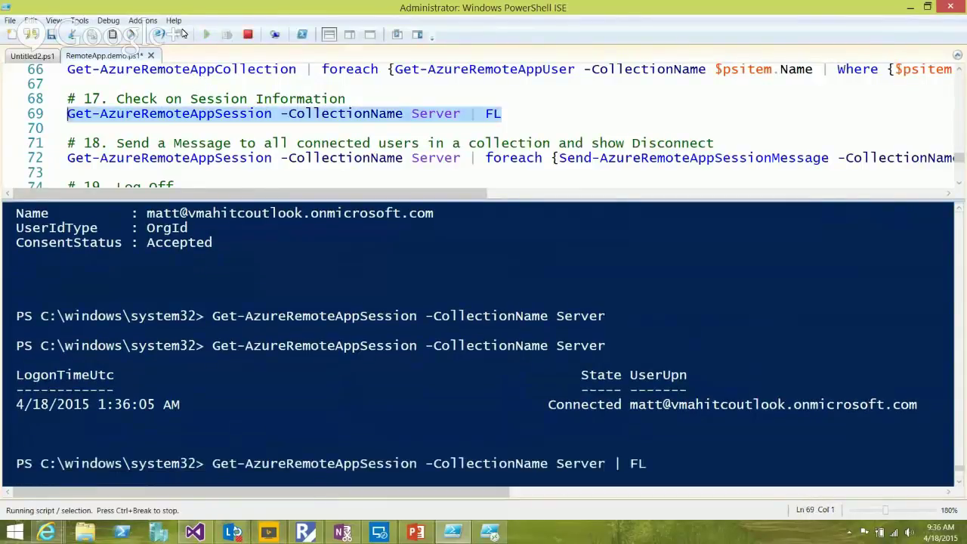
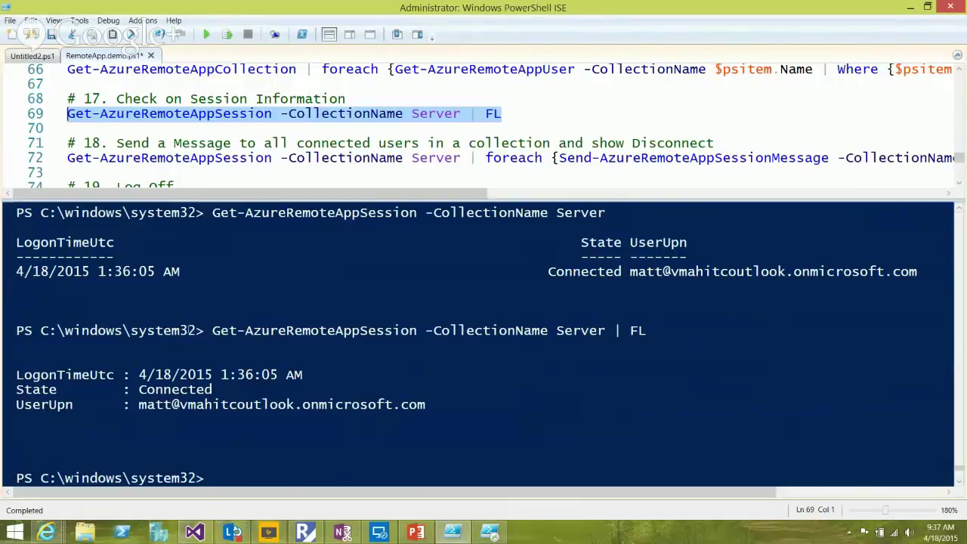
Highlight the session's Connected state in the console output and close the extra ISE window
left_click(347, 331)
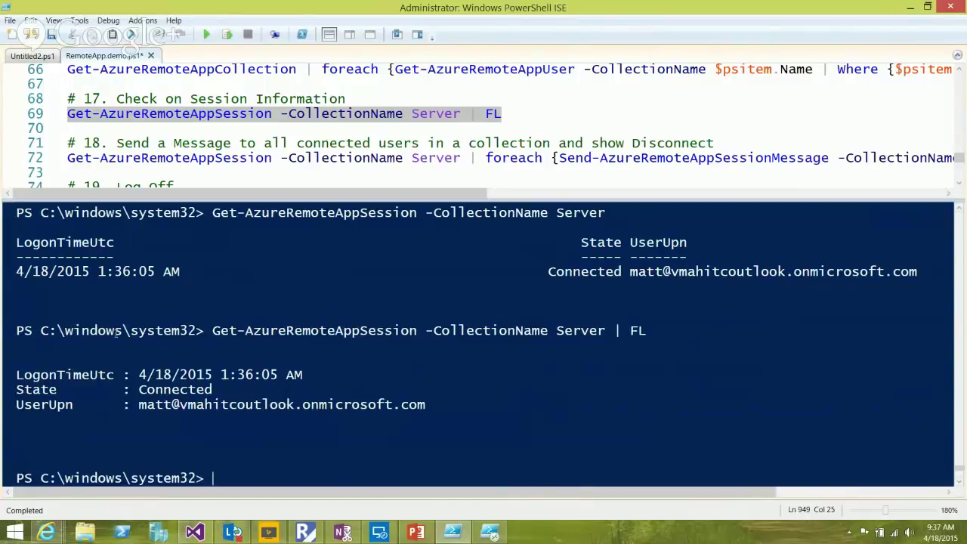
key("Up")
key("Up")
key("Up")
key("Up")
key("Up")
key("Up")
key("shift+Left")
key("shift+Left")
key("shift+Left")
key("shift+Left")
key("shift+Left")
key("shift+Left")
key("shift+Left")
key("shift+Left")
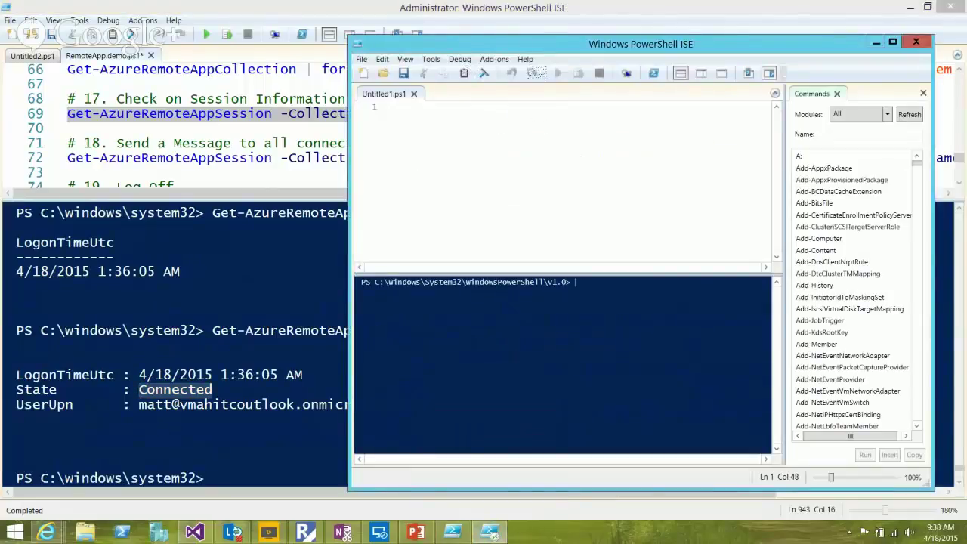
left_click_drag(432, 38, 483, 22)
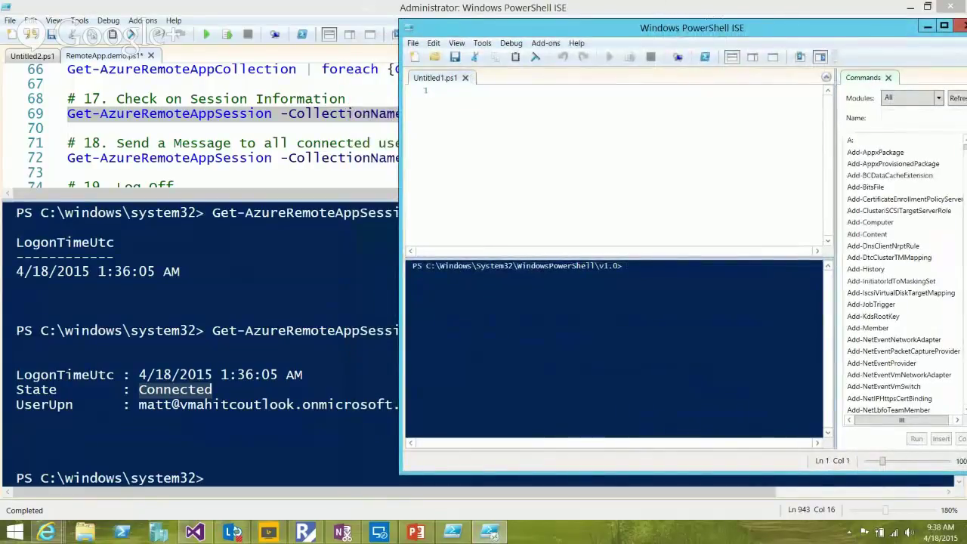
key("alt+F4")
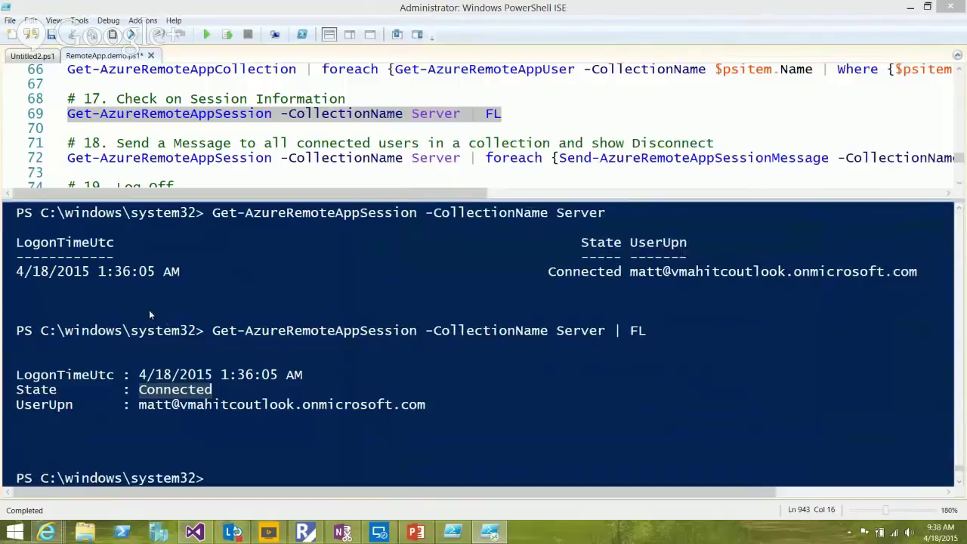
key("Right")
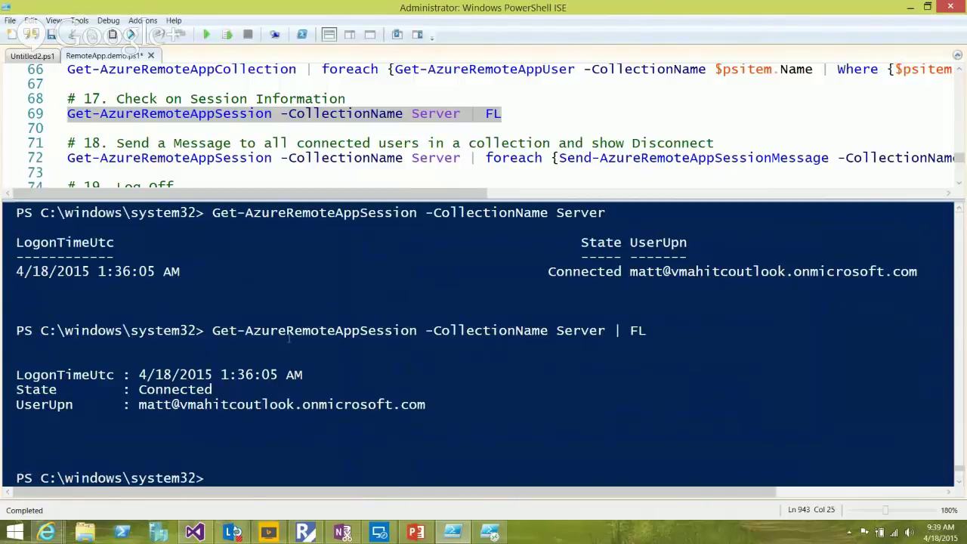
Select and copy the session details block, then highlight the LogonTimeUtc line
key("Down")
key("End")
key("shift+Left")
key("shift+Left")
key("shift+Left")
key("shift+Left")
key("shift+Left")
key("shift+Left")
key("shift+Left")
key("shift+Left")
key("shift+Left")
key("shift+Left")
key("shift+Left")
key("shift+Left")
key("shift+Left")
key("shift+Left")
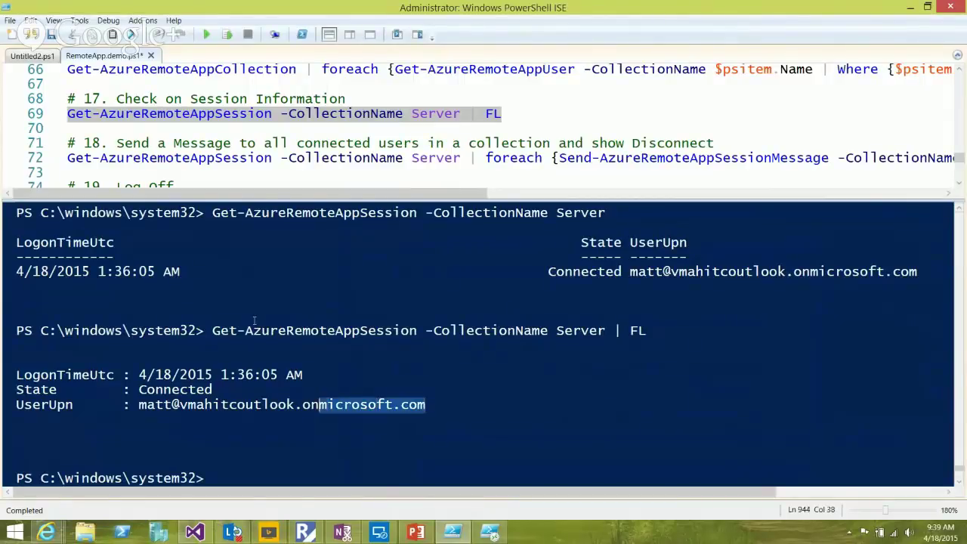
key("shift+Up")
key("shift+Up")
key("shift+Up")
key("ctrl+c")
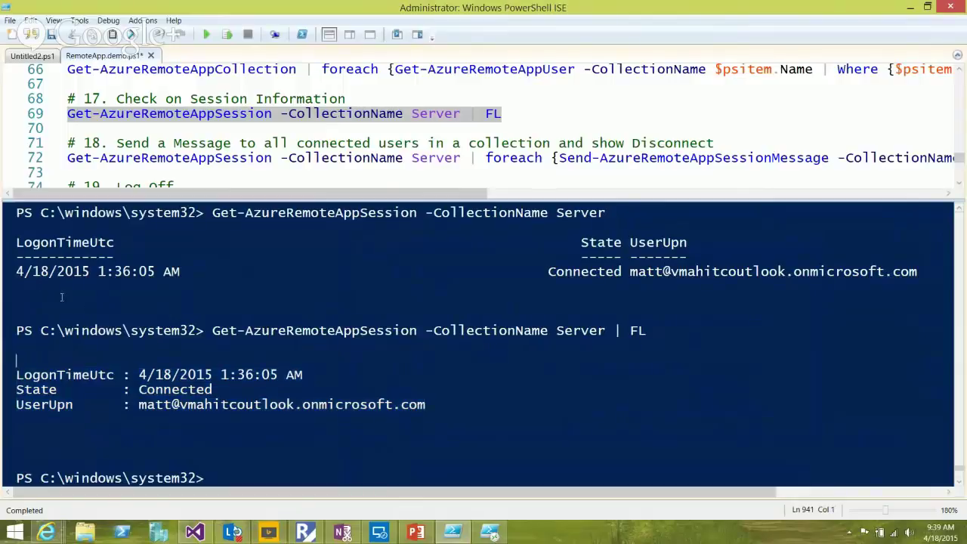
key("Down")
key("shift+Right")
key("shift+Right")
key("shift+Right")
key("shift+Right")
key("shift+Right")
key("shift+Right")
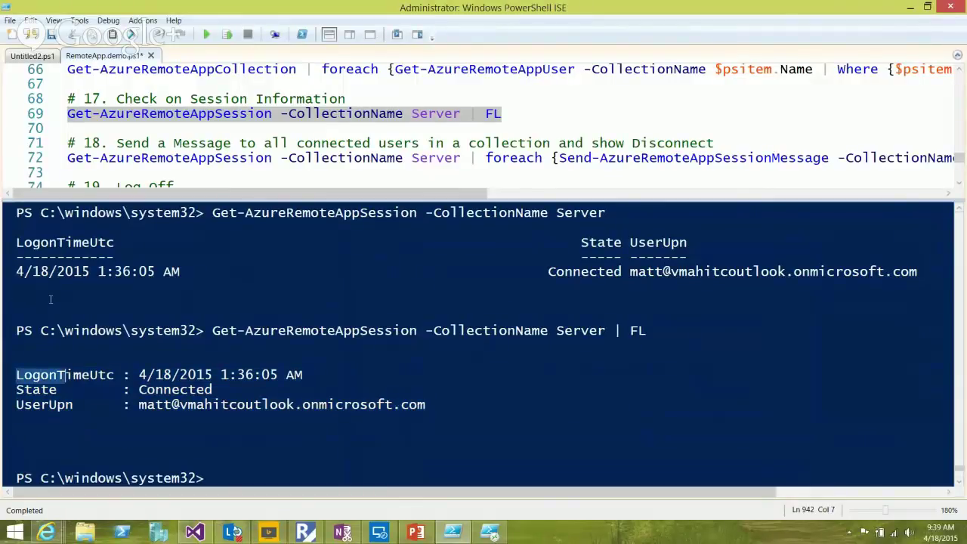
key("shift+Right")
key("shift+Right")
key("shift+Right")
key("shift+Right")
key("shift+Right")
key("shift+Right")
key("shift+Right")
key("shift+Right")
key("shift+Right")
key("shift+Right")
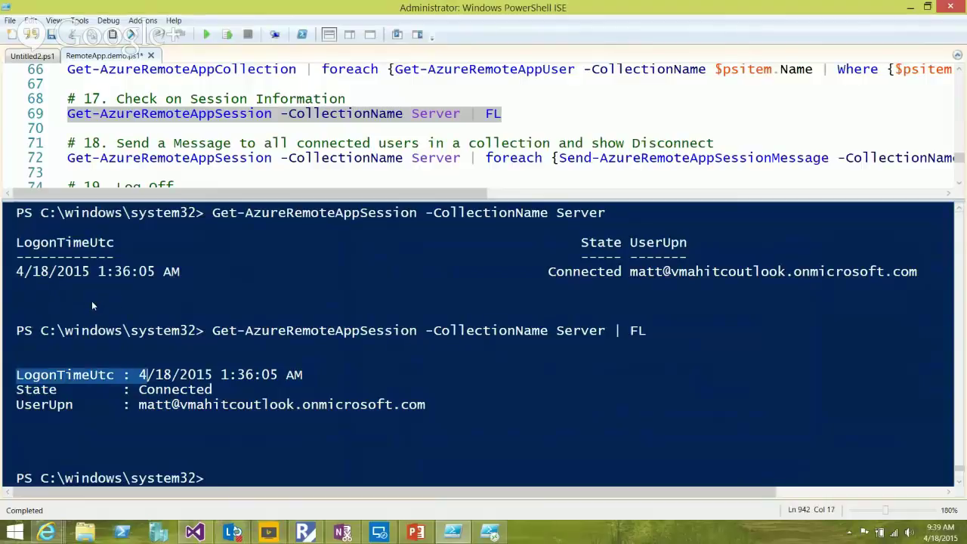
key("Left")
key("Left")
key("Left")
key("Left")
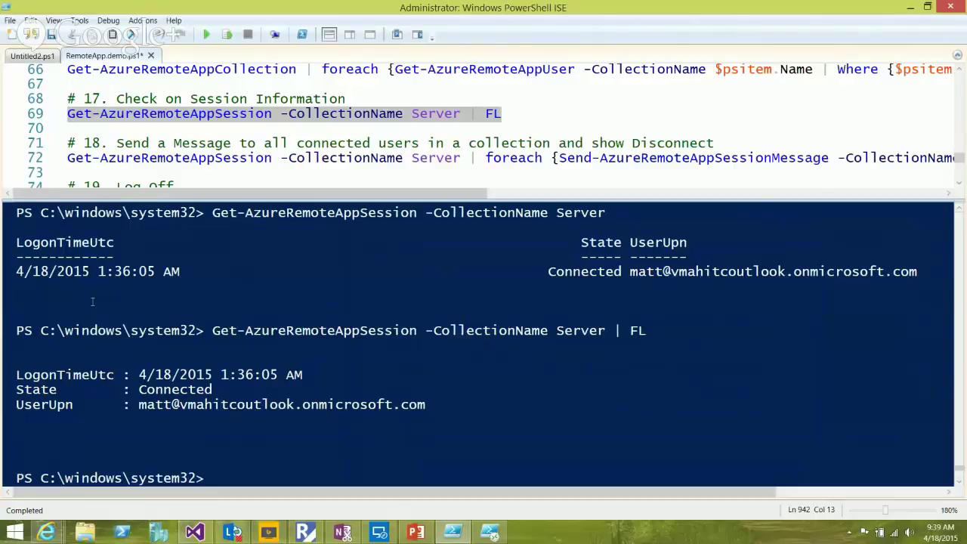
Run get-date in the console, showing Saturday, April 18, 2015 9:39:54 AM
key("ctrl+End")
type("get-date")
key("Return")
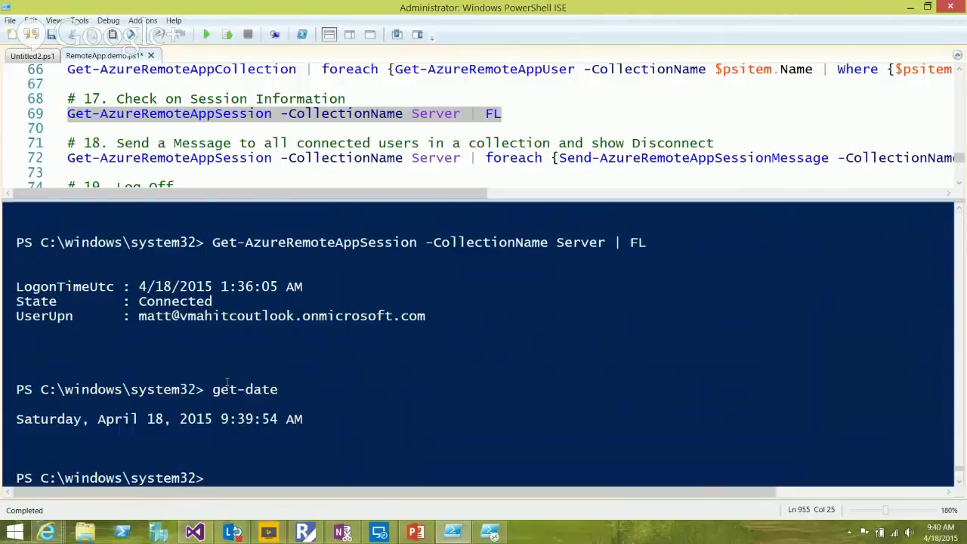
key("Up")
type(".")
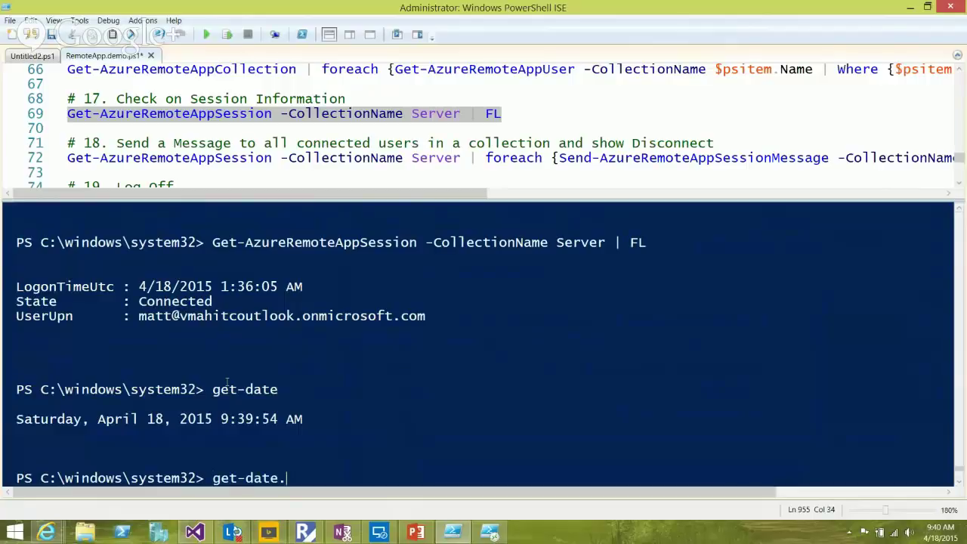
key("Escape")
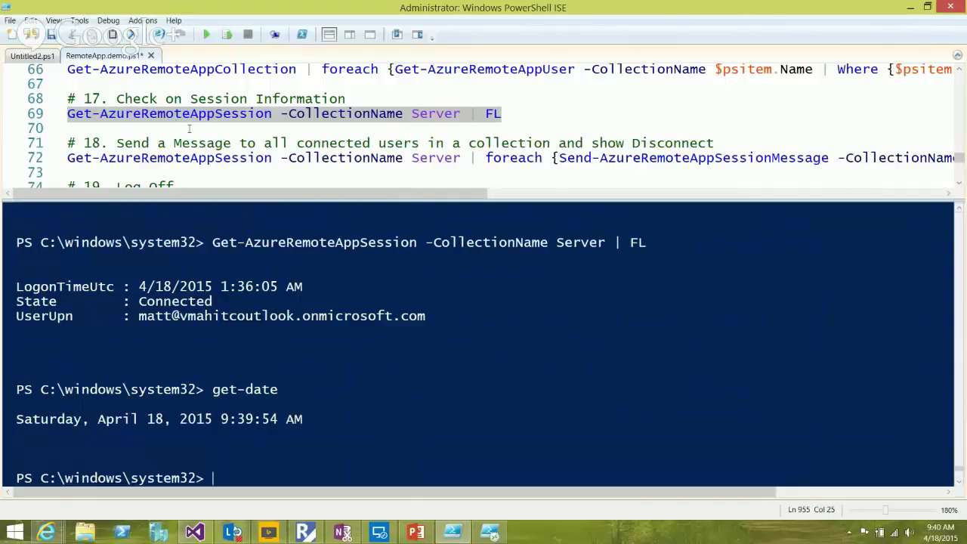
left_click(240, 157)
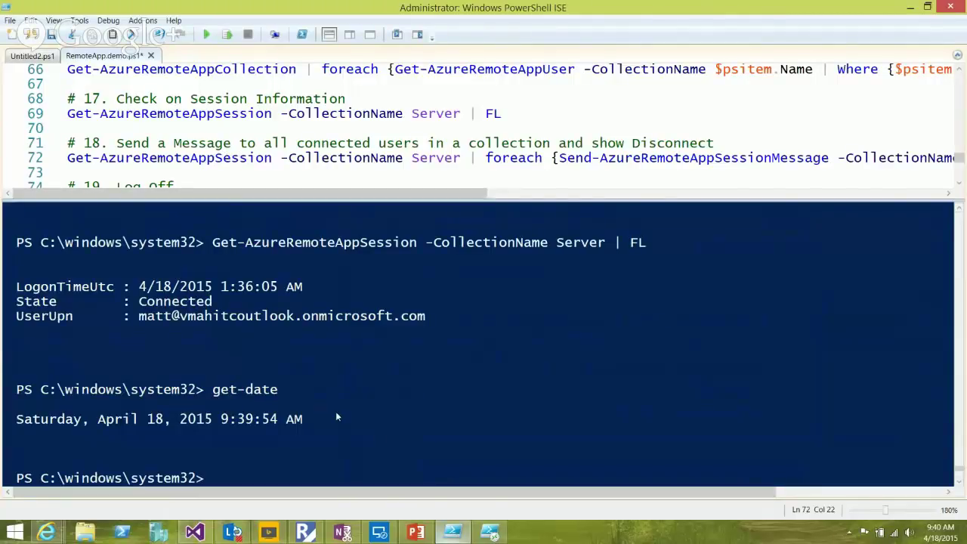
Check the Server collection's Sessions tab in the Azure portal for the single active user, then return to ISE
left_click(46, 533)
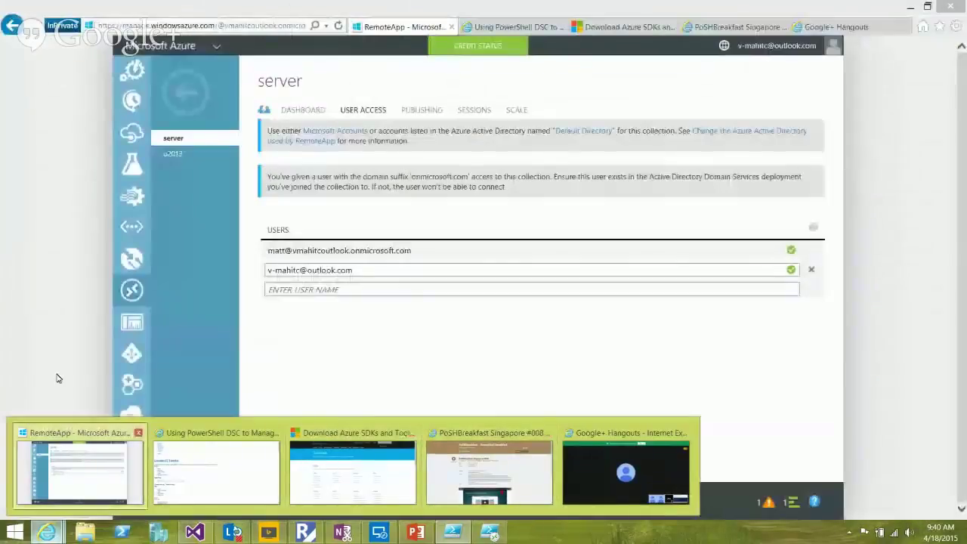
left_click(79, 472)
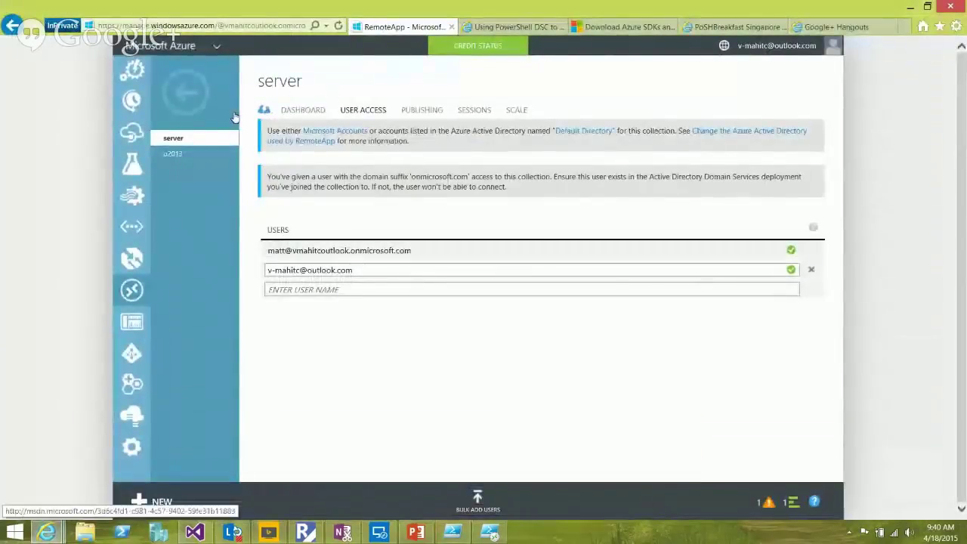
left_click(474, 109)
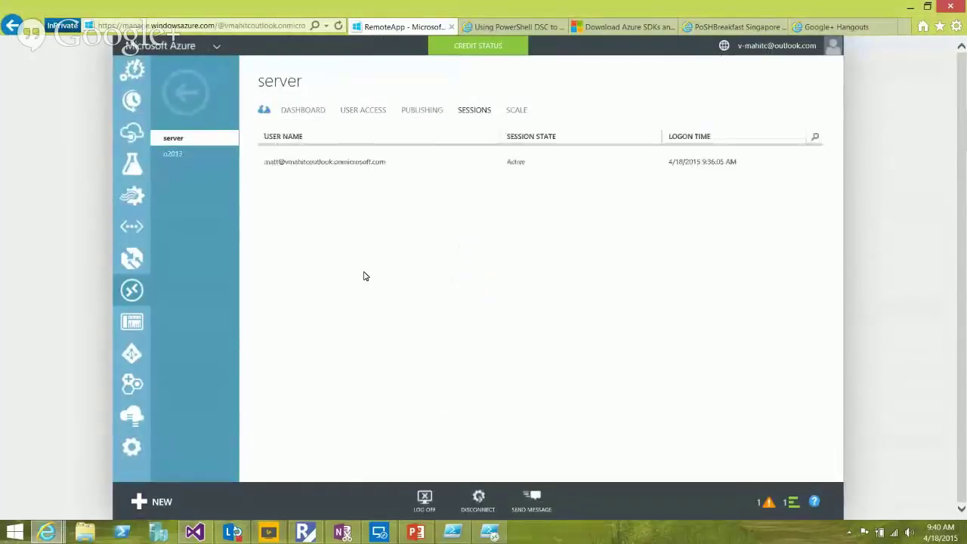
left_click(315, 155)
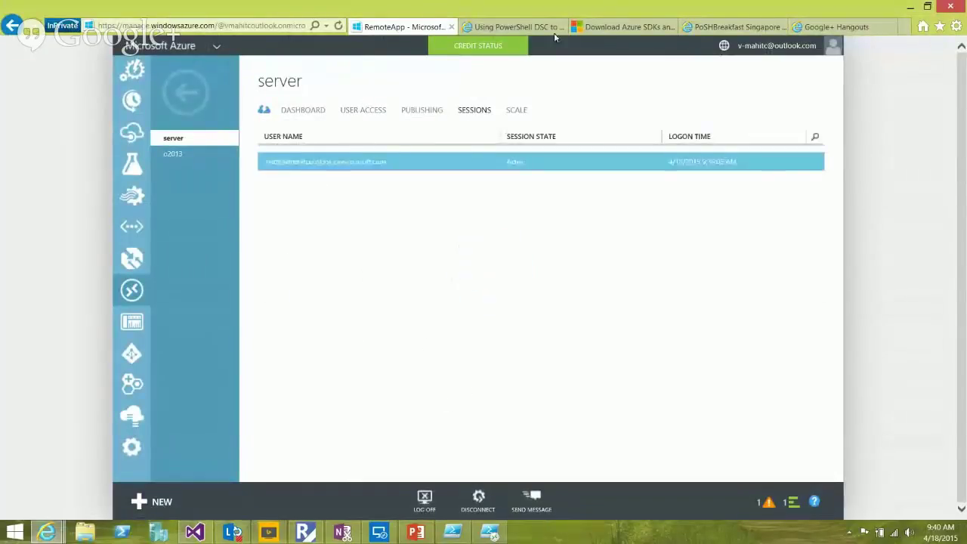
left_click(910, 6)
key("ctrl+d")
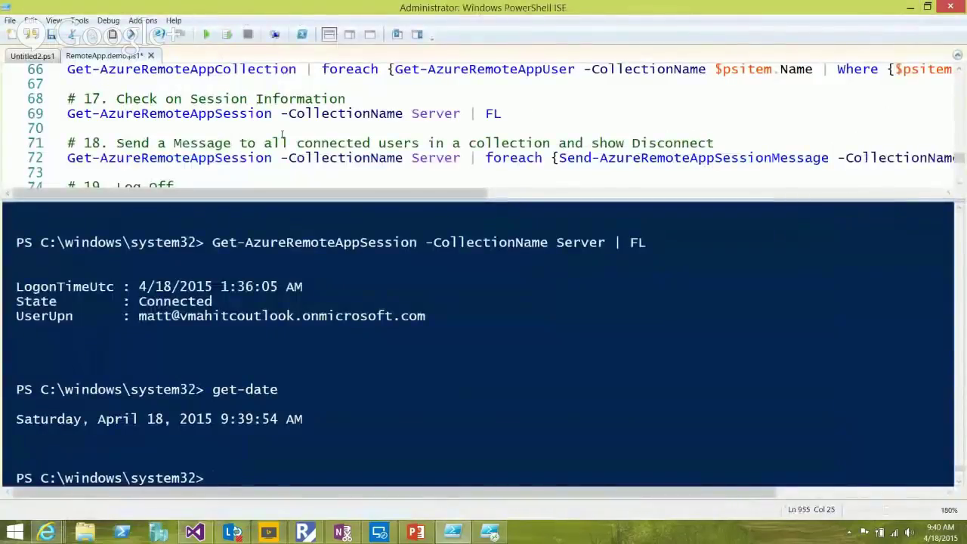
Run script line 72 to send 'Hope you're enjoying your App!' to all connected users and dismiss the banner
left_click(231, 158)
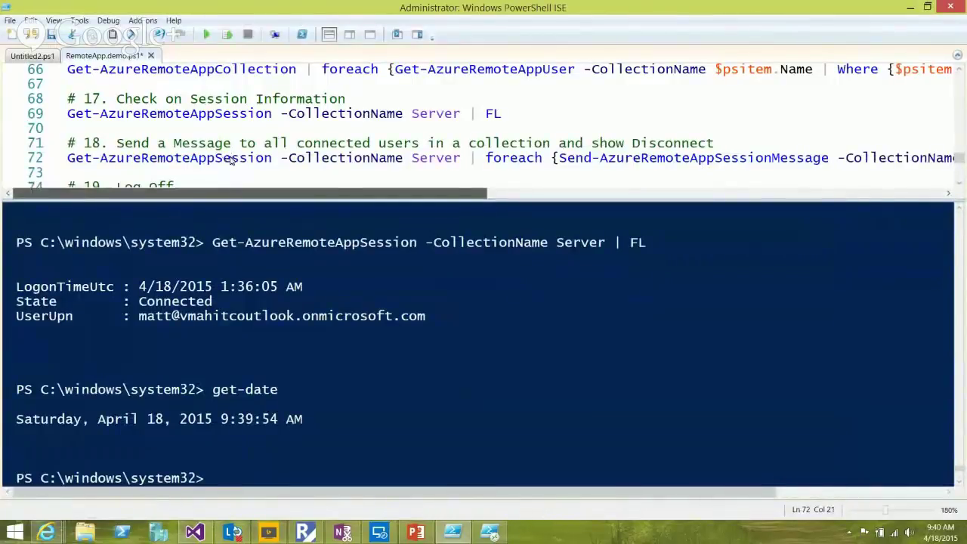
scroll(241, 158, "right", 10)
scroll(427, 161, "right", 10)
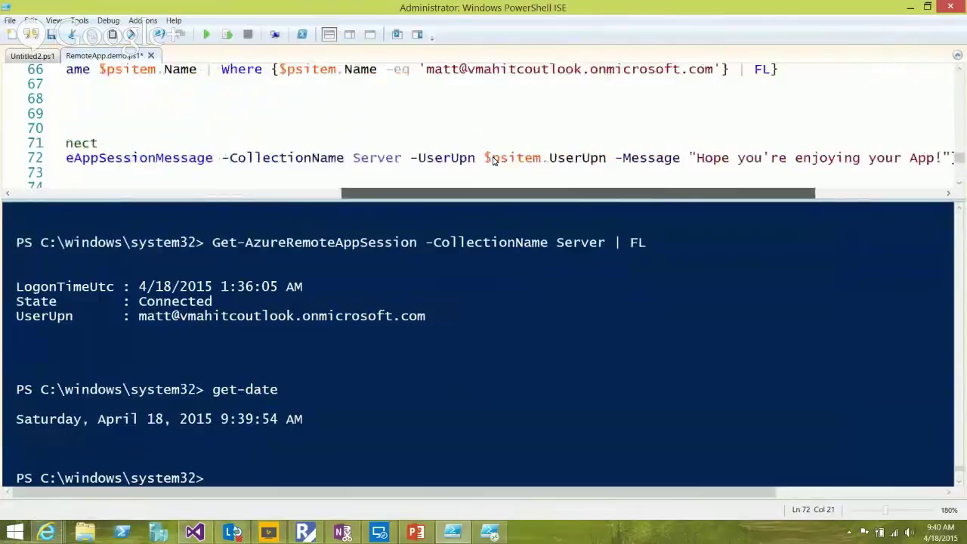
scroll(298, 151, "left", 20)
scroll(298, 151, "left", 5)
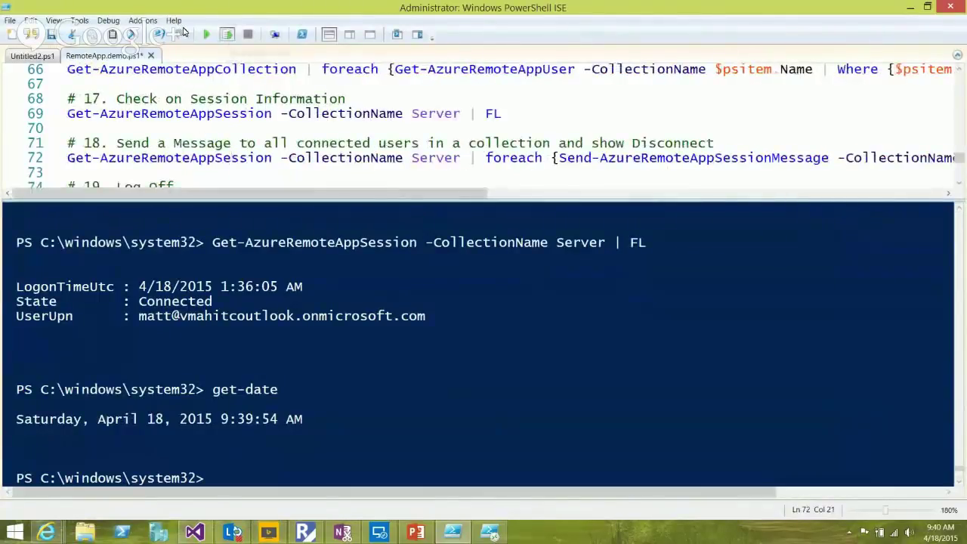
left_click(227, 34)
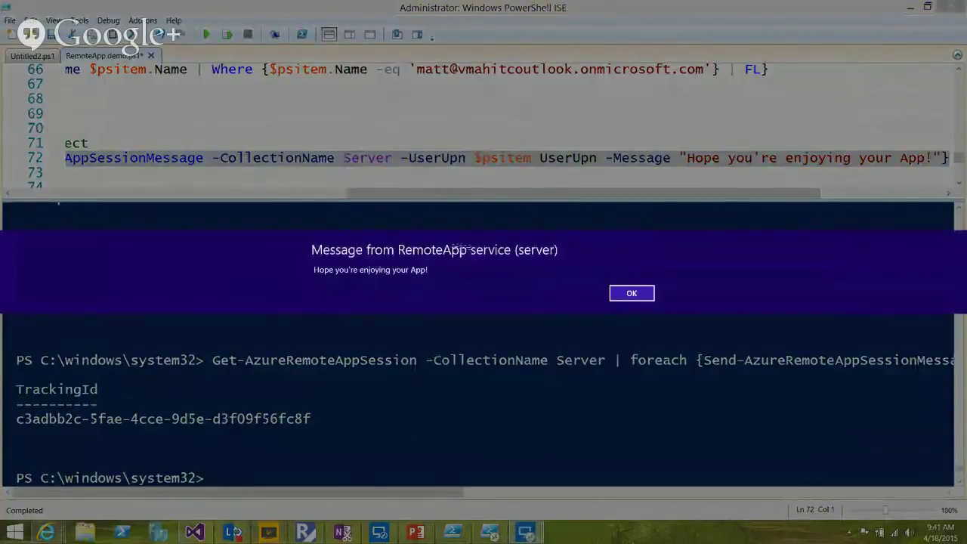
left_click(632, 293)
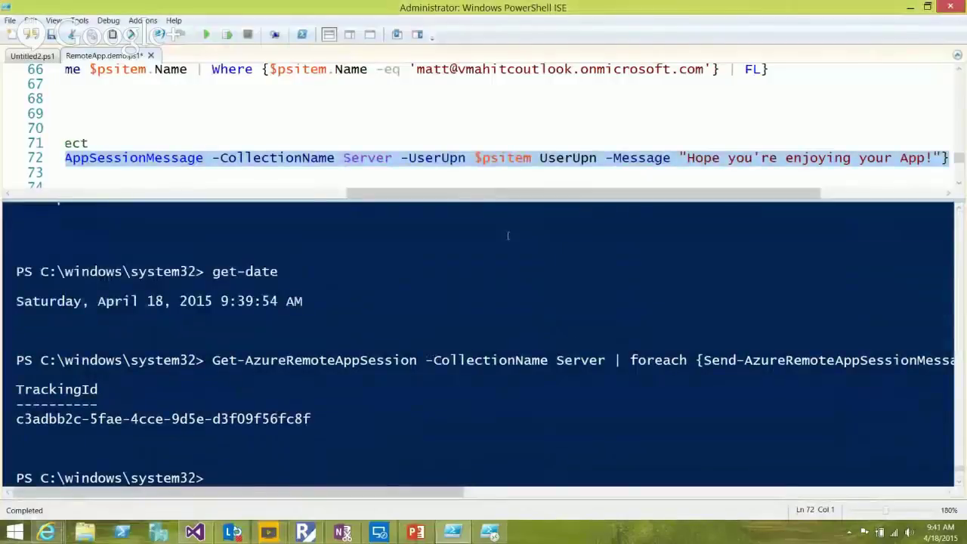
left_click_drag(360, 193, 26, 194)
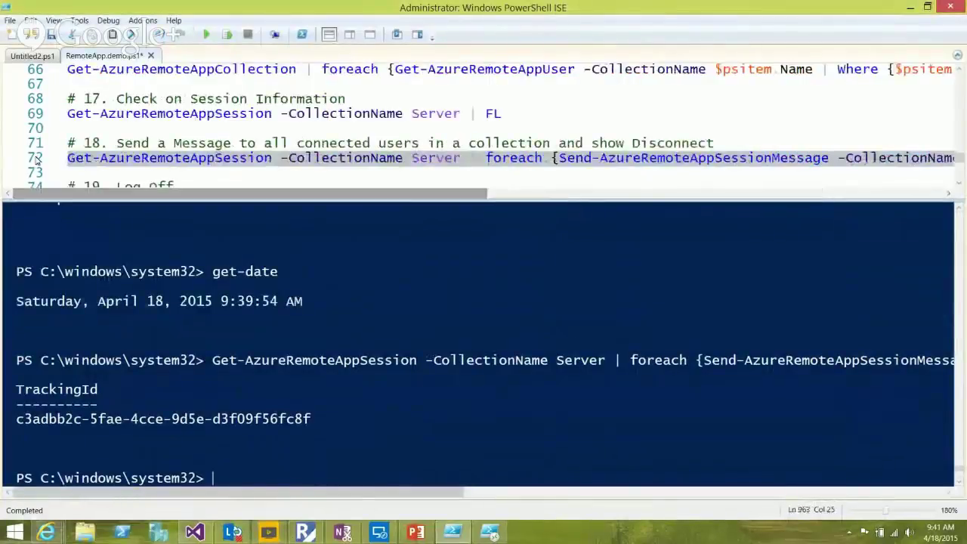
Type disconnect-azure at the console prompt to preview the Disconnect-AzureRemoteAppSession suggestion, then clear it
scroll(769, 157, "down", 1)
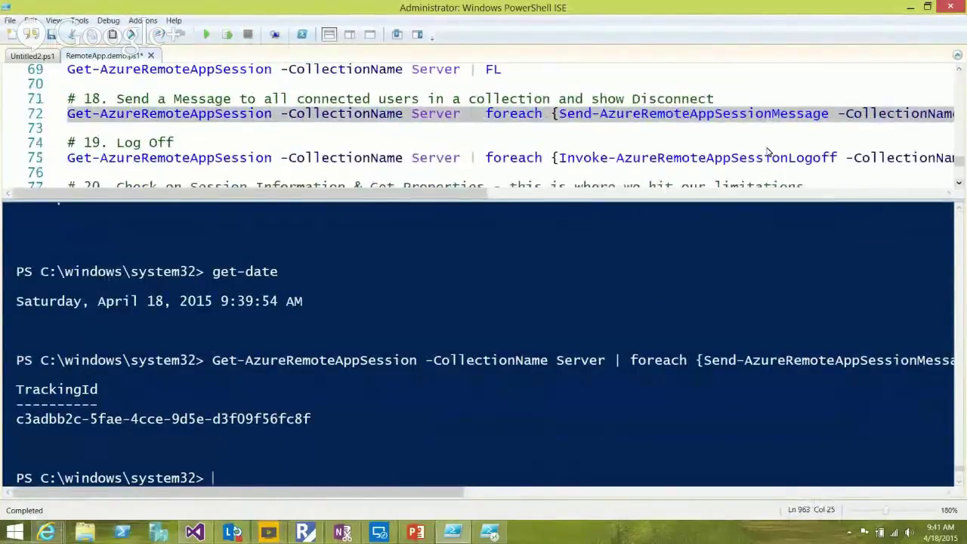
type("disconnect-")
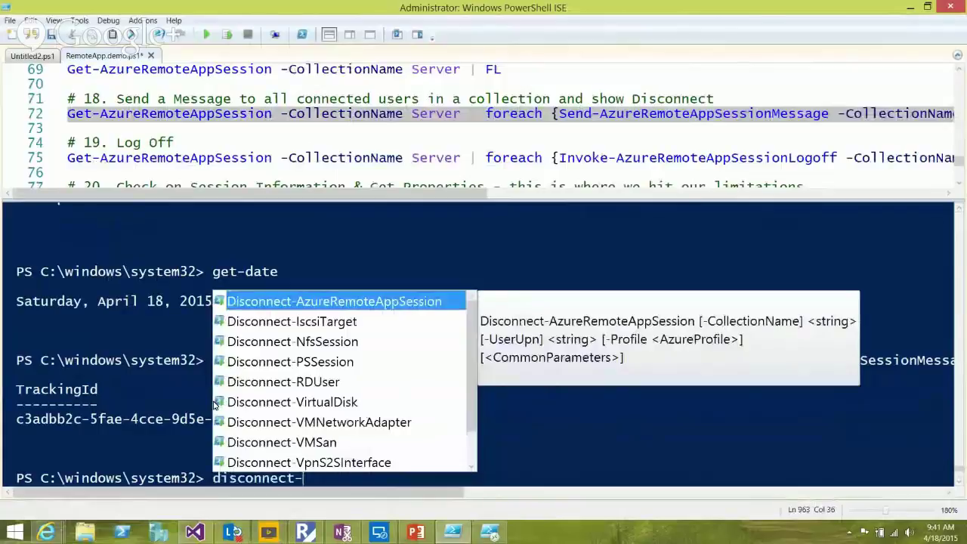
type("azure")
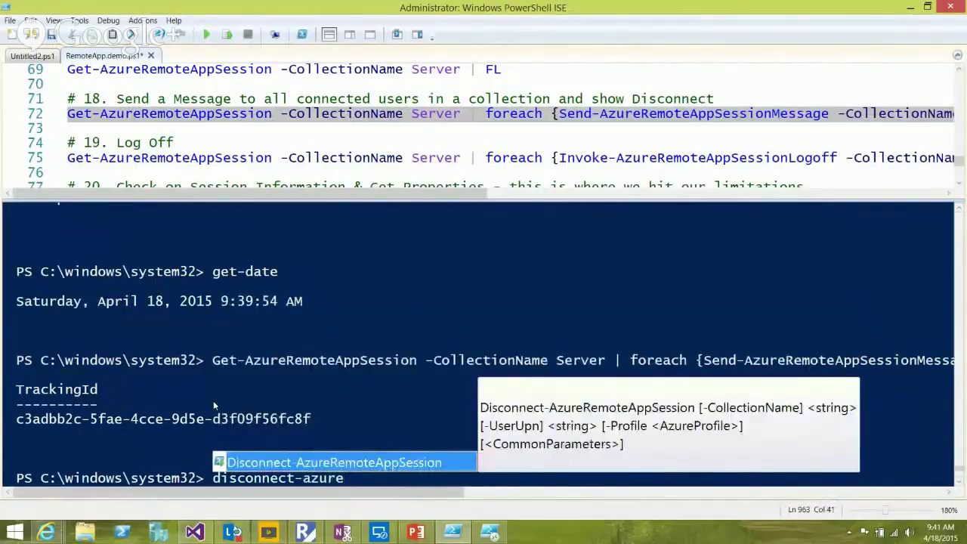
key("Escape")
key("Escape")
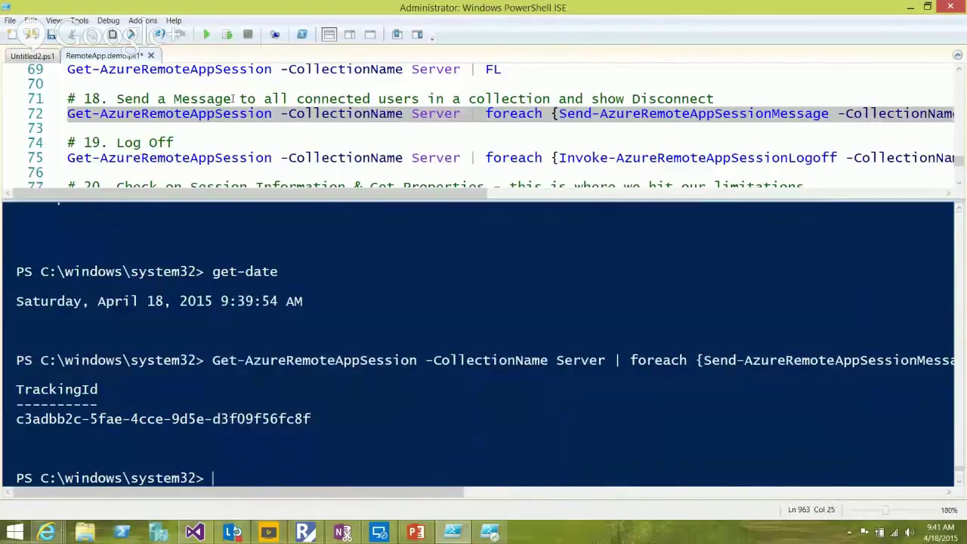
Walk through the line 75 Log Off command: its session query, logoff cmdlet and UserUpn property
left_click(403, 157)
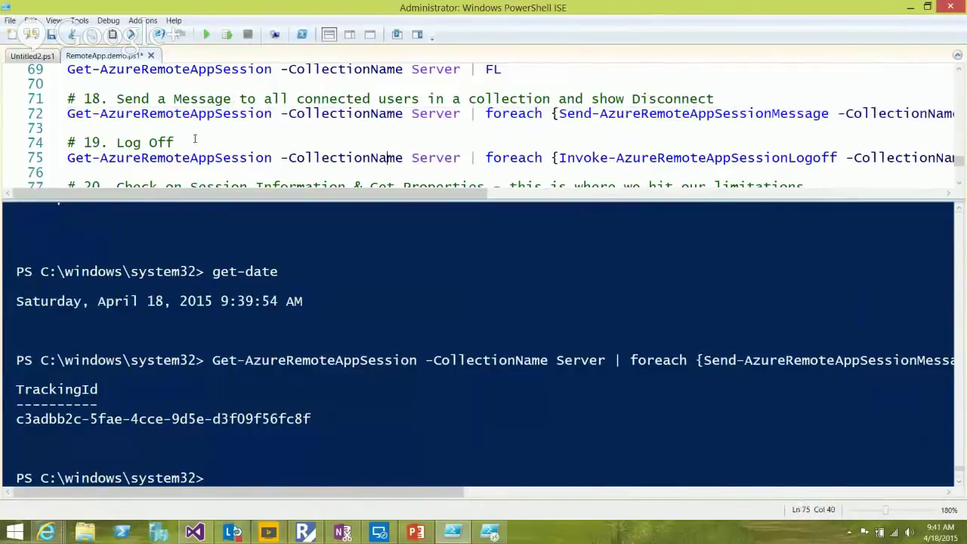
left_click(230, 157)
key("Home")
key("Left")
key("ctrl+shift+Right")
key("ctrl+shift+Right")
key("ctrl+shift+Right")
key("ctrl+shift+Right")
key("ctrl+shift+Right")
key("ctrl+shift+Right")
key("shift+Right")
key("shift+Right")
key("shift+Right")
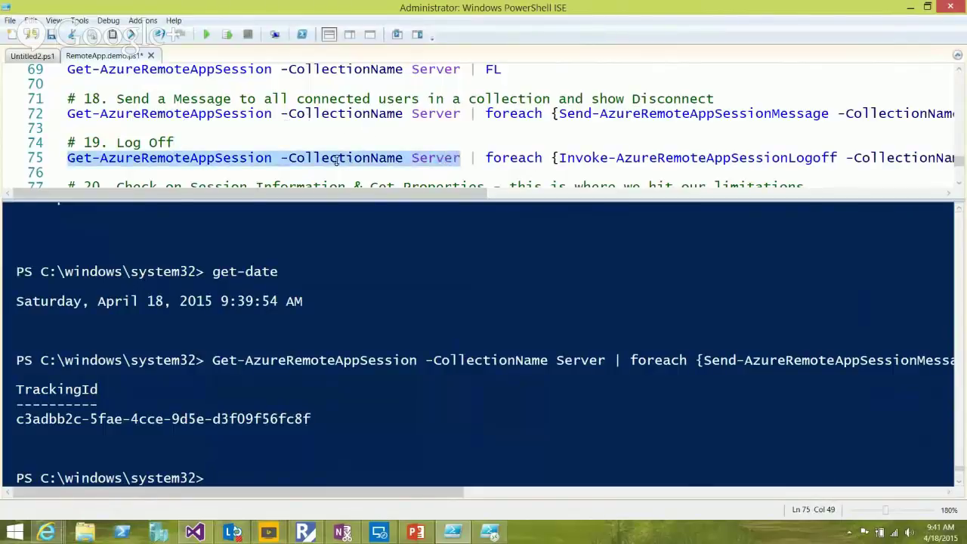
scroll(337, 160, "right", 5)
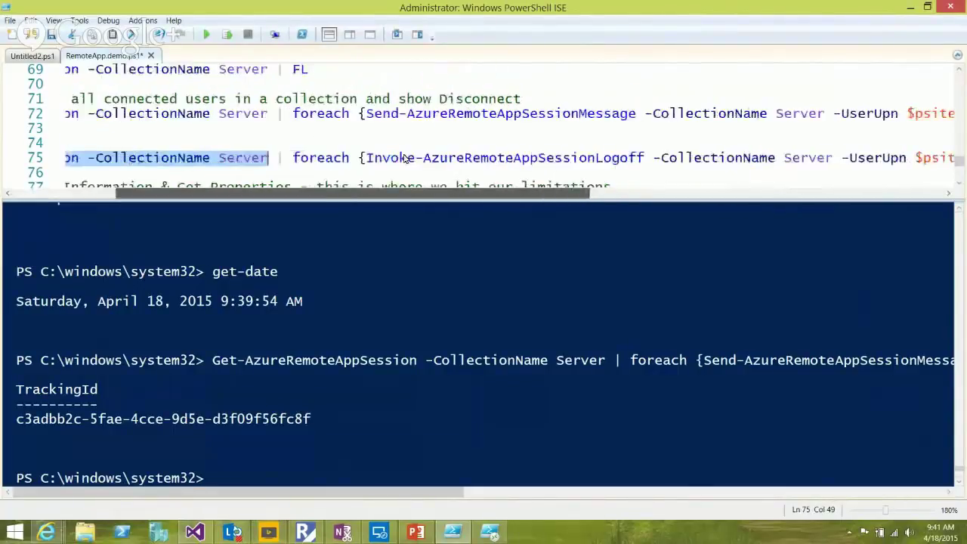
scroll(408, 144, "right", 1)
left_click(510, 158)
scroll(454, 159, "right", 4)
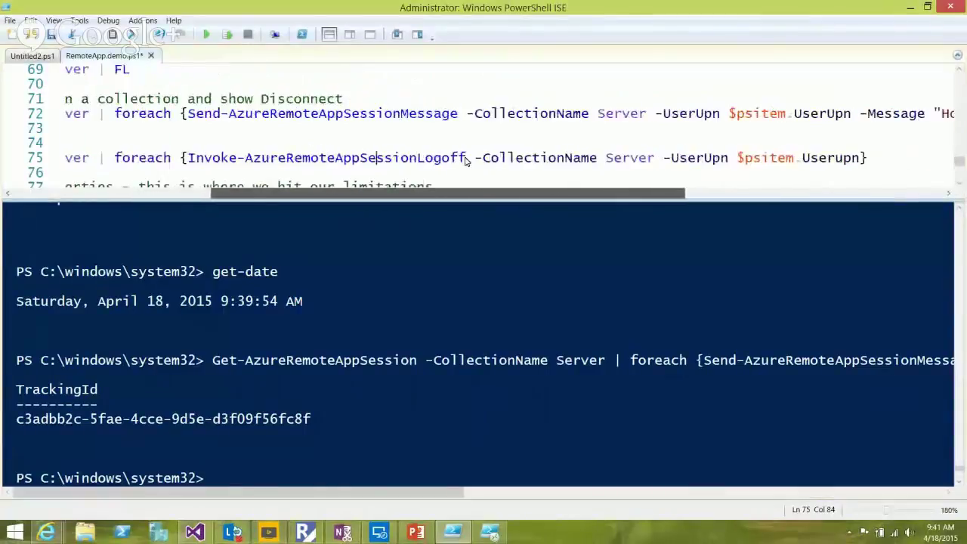
scroll(467, 160, "right", 5)
left_click(626, 157)
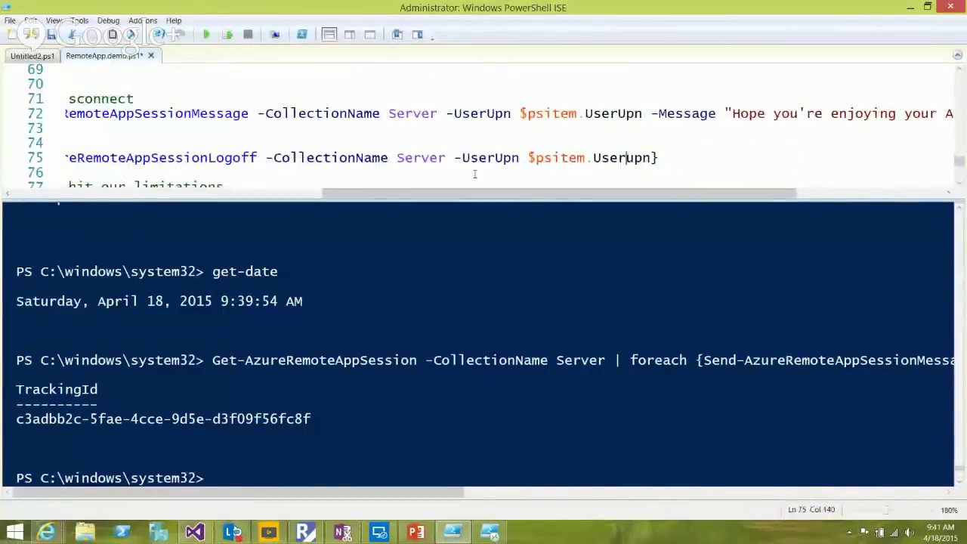
scroll(474, 174, "left", 14)
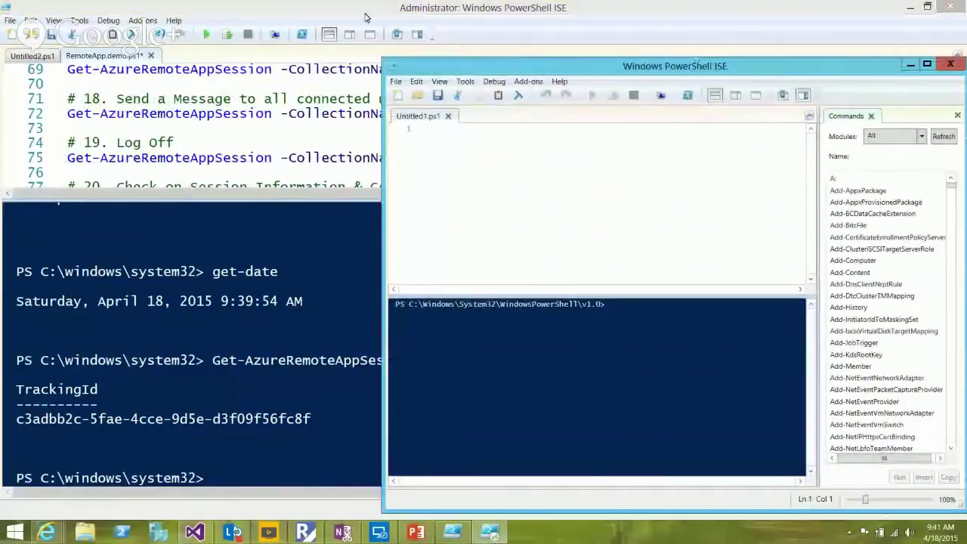
Select all of line 75 and run Invoke-AzureRemoteAppSessionLogoff with F8
left_click(288, 5)
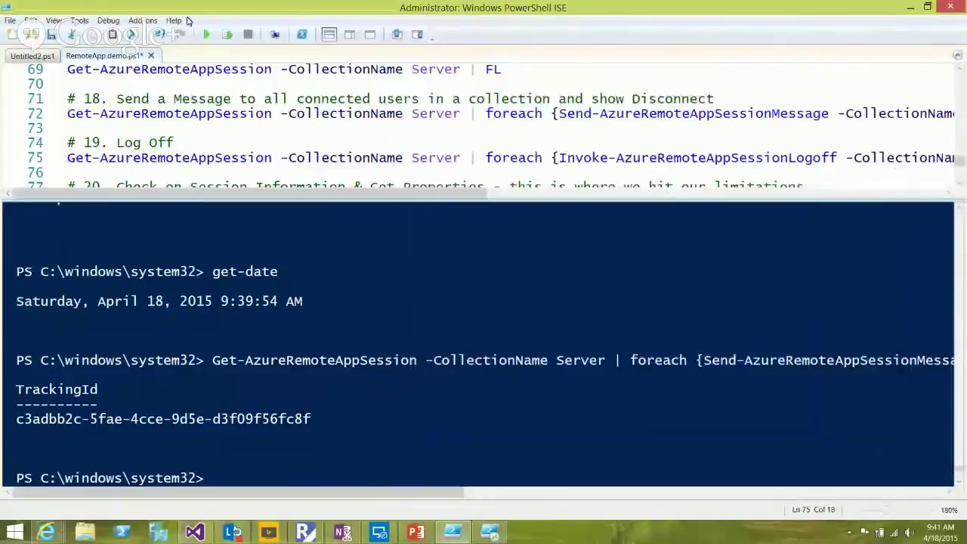
key("End")
key("shift+Home")
key("F8")
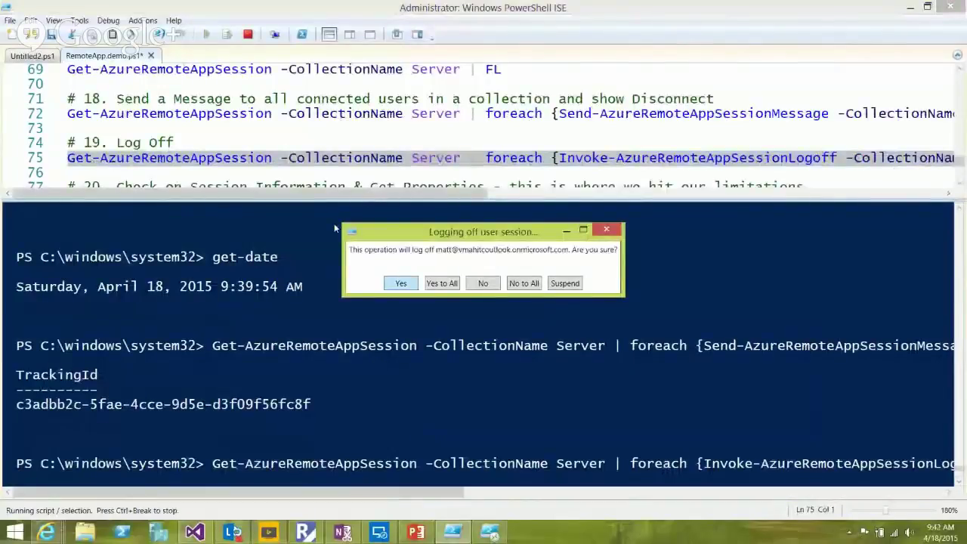
Confirm the user session logoff, copy the new TrackingId, and dismiss the RemoteApp Disconnected notice
left_click(400, 283)
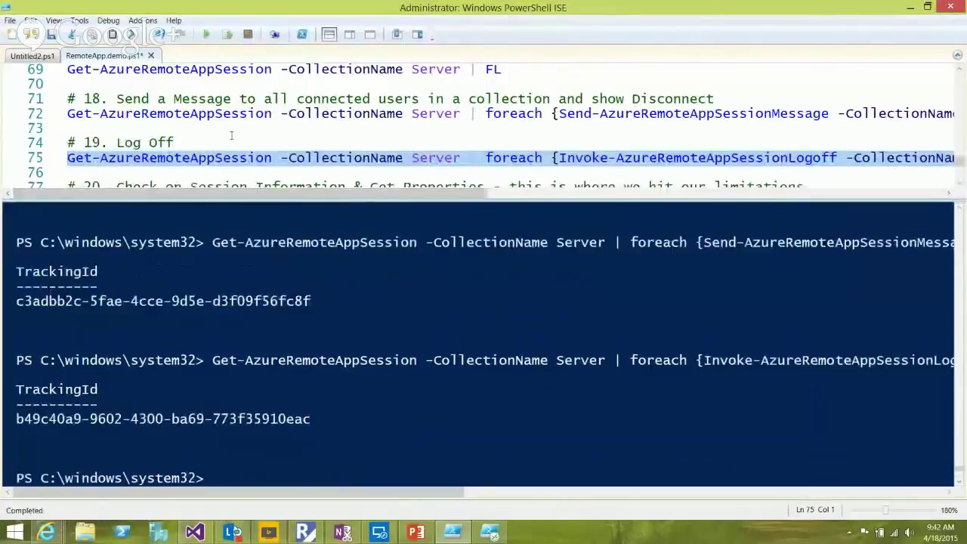
left_click(6, 338)
key("ctrl+c")
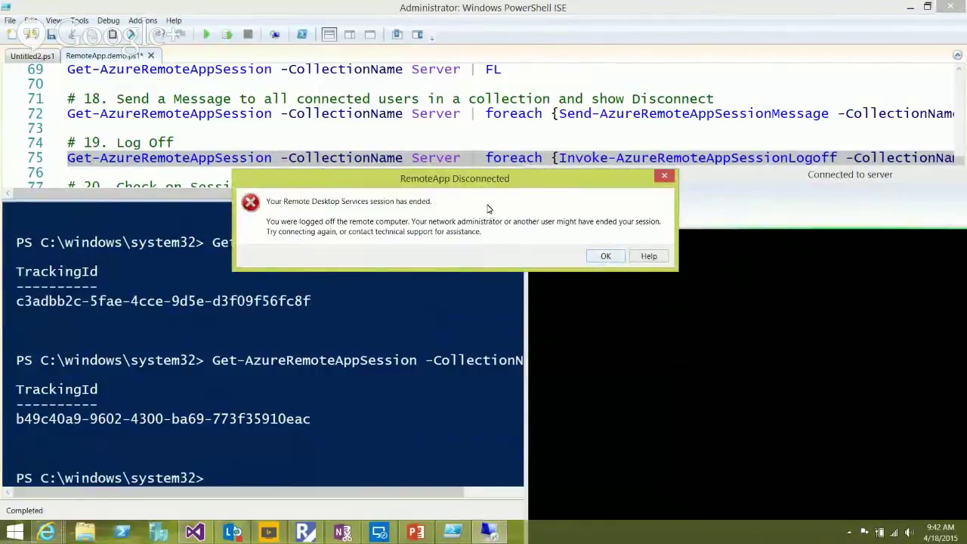
key("Return")
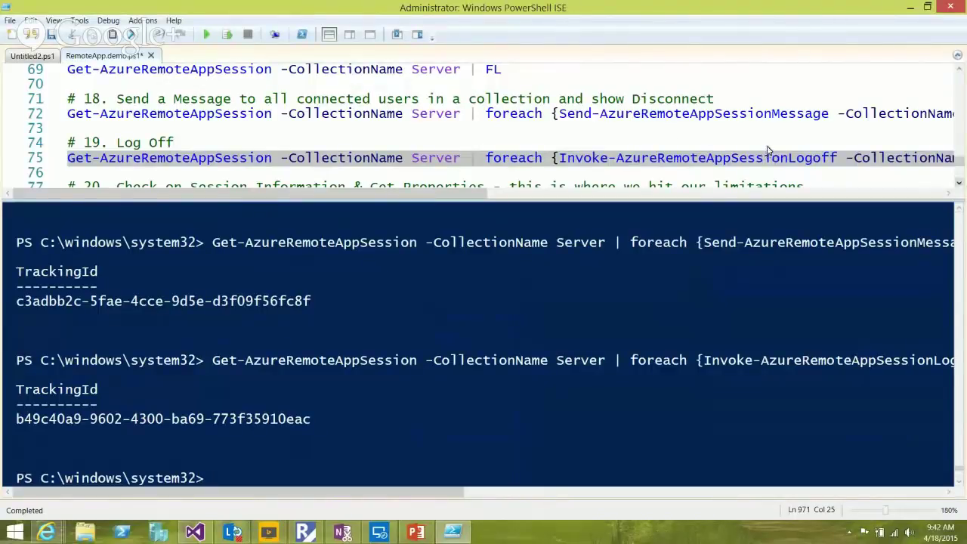
scroll(767, 149, "down", 1)
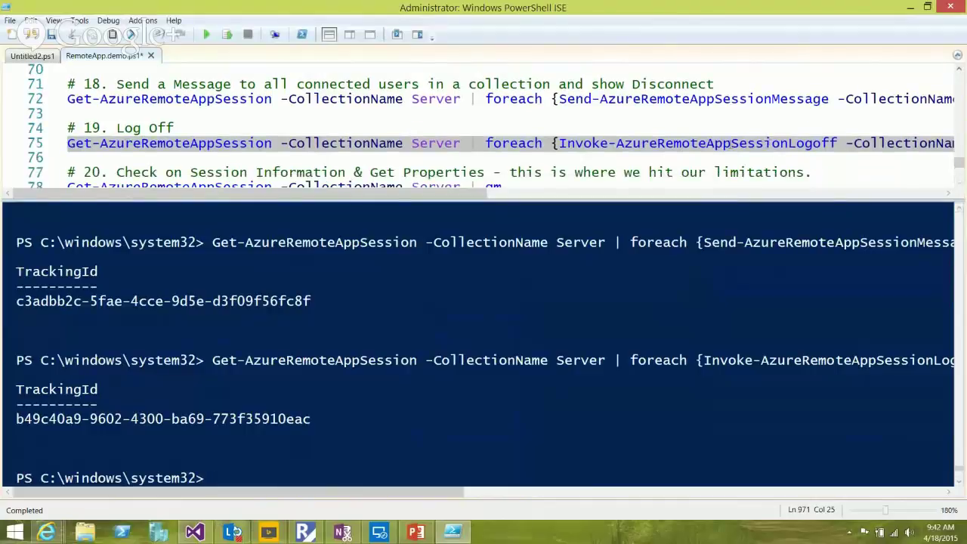
scroll(768, 67, "up", 3)
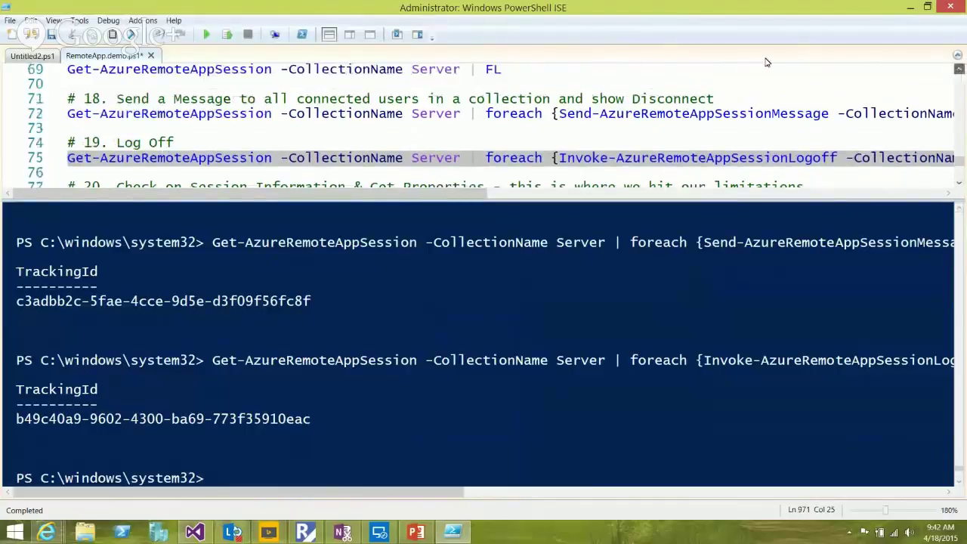
Run Get-AzureRemoteAppSession -CollectionName Server | FL on line 69, which now returns no sessions
left_click(230, 99)
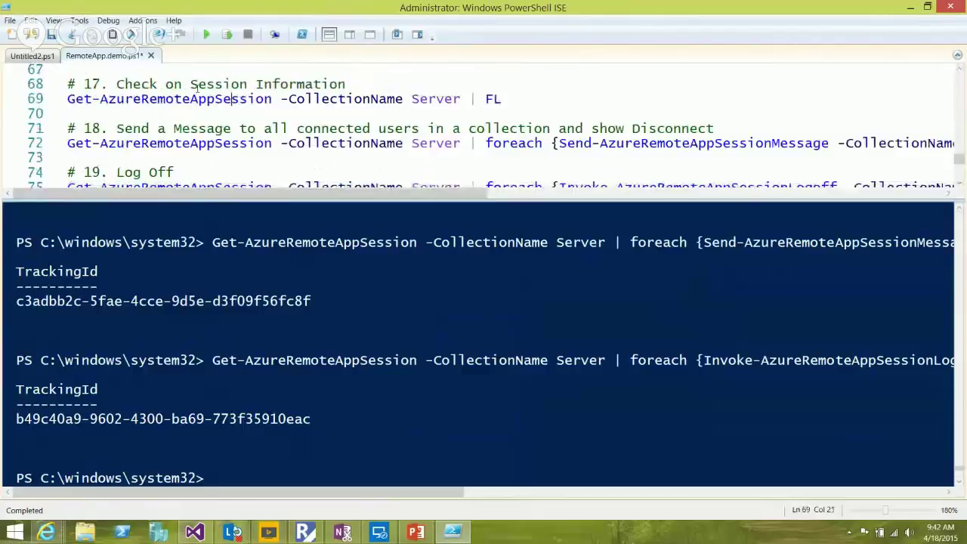
key("F8")
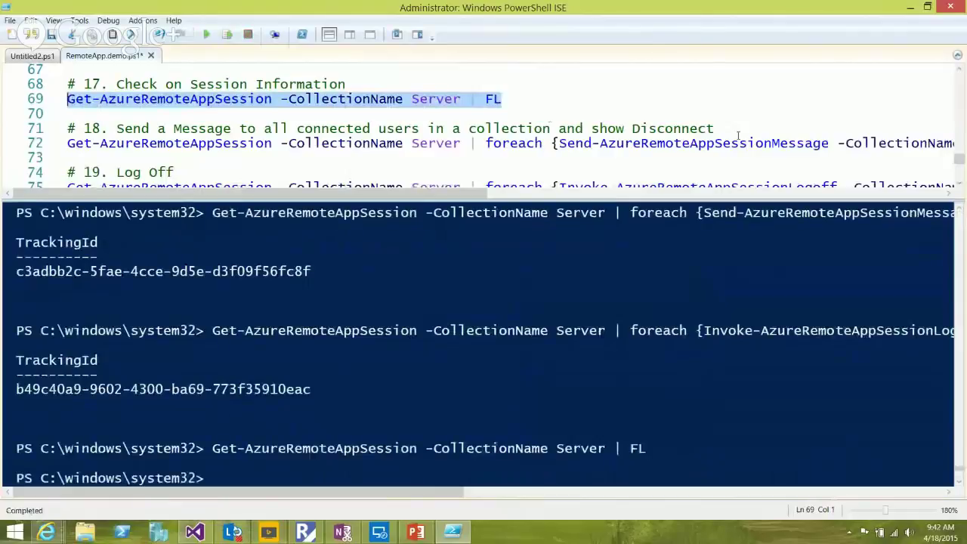
scroll(771, 154, "down", 1)
scroll(769, 152, "down", 1)
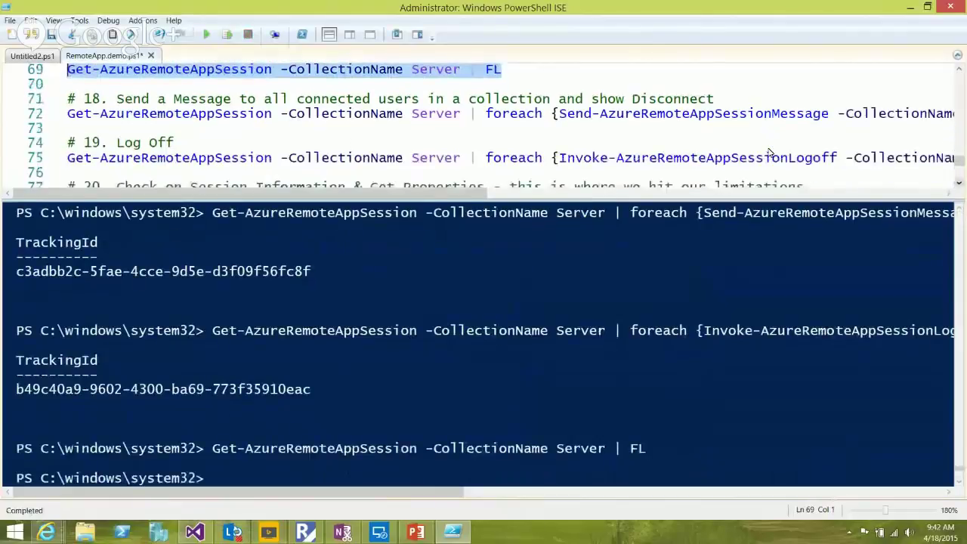
scroll(770, 153, "down", 3)
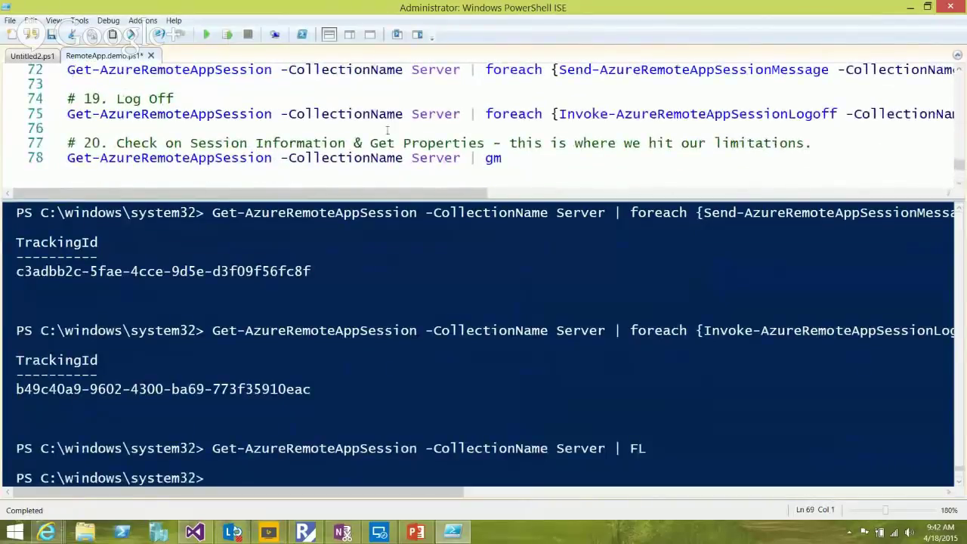
left_click(264, 158)
Run the Get Properties gm command on line 78 to list the session members
left_click_drag(503, 158, 76, 144)
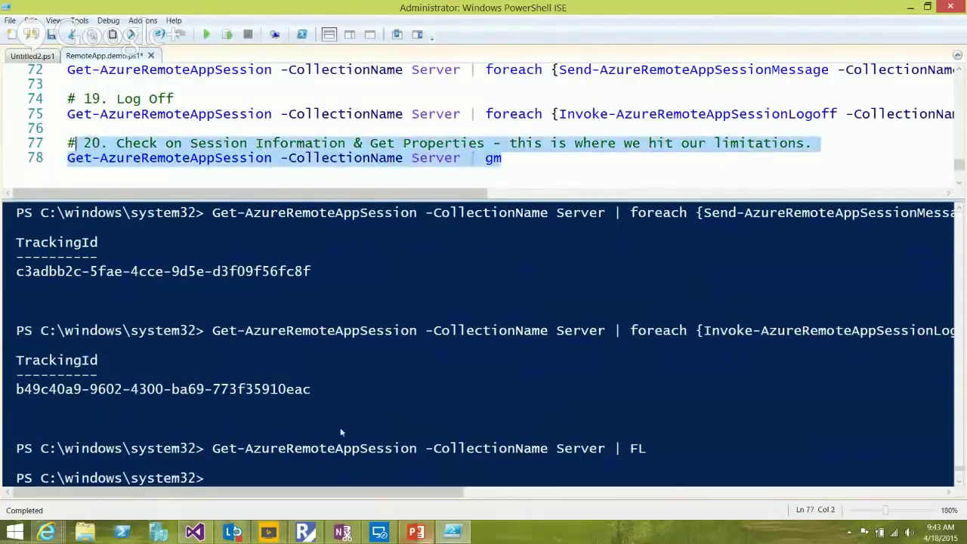
left_click(380, 532)
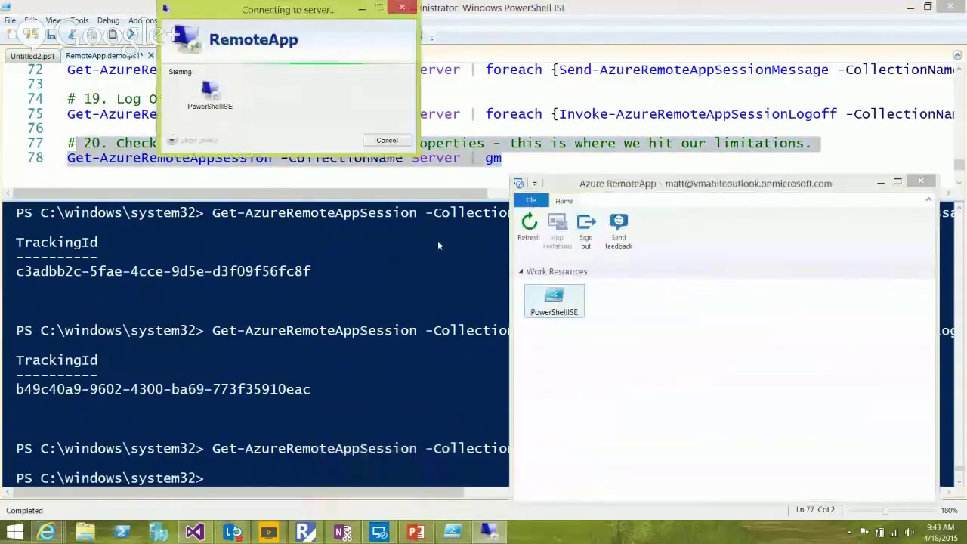
left_click(368, 6)
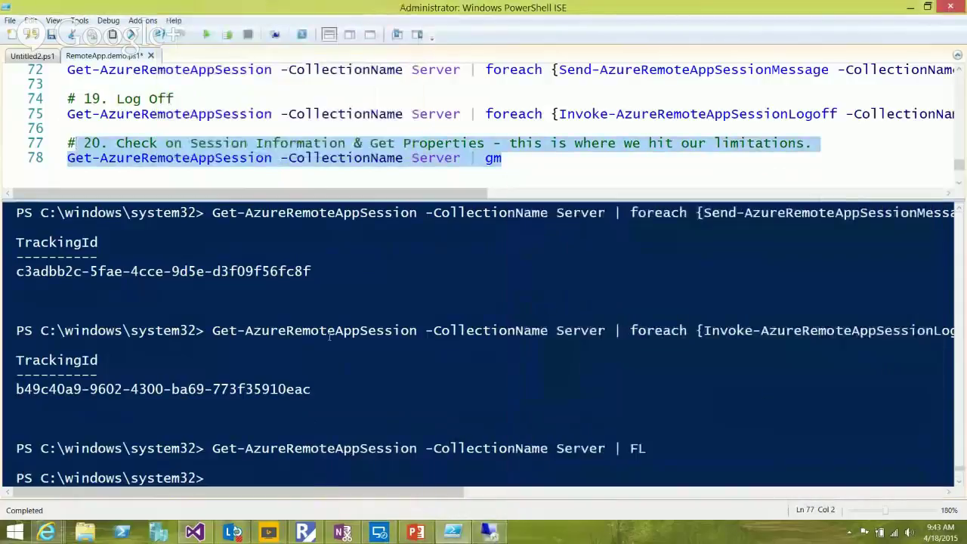
key("Right")
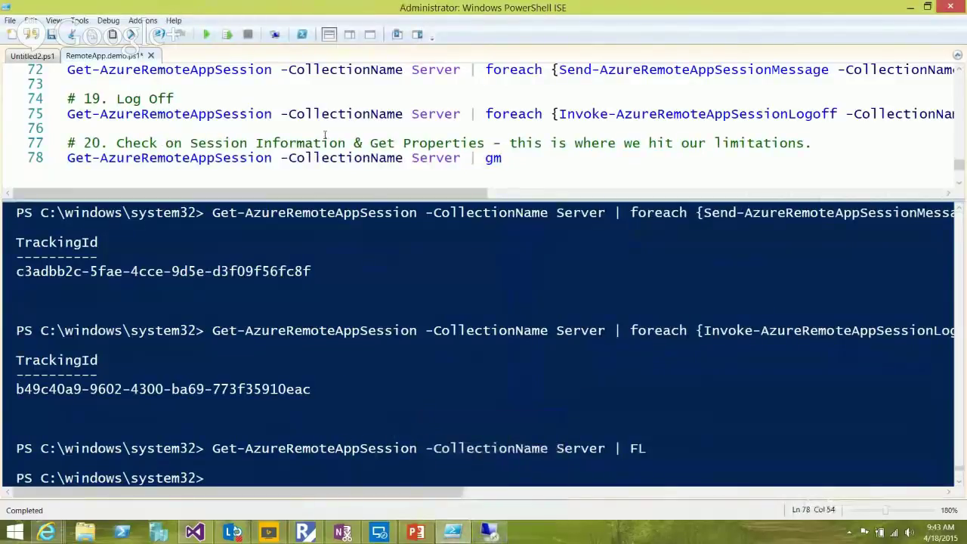
key("Left")
key("Left")
key("Left")
key("Left")
key("Left")
key("Left")
key("Left")
key("Left")
key("Left")
key("Left")
key("Left")
key("Left")
key("Left")
key("Left")
key("Left")
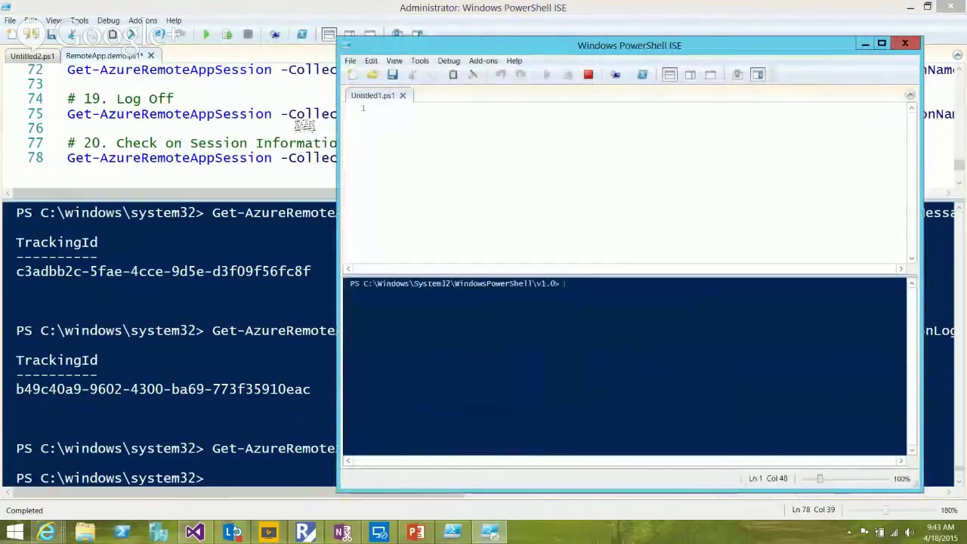
left_click(254, 10)
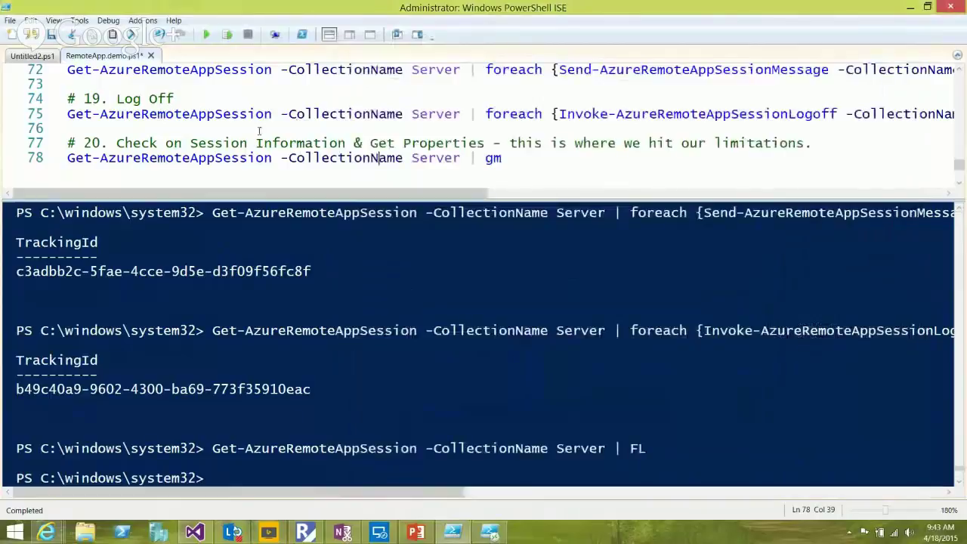
key("Left")
key("Left")
key("Left")
key("Left")
key("Left")
key("Left")
key("Left")
key("F8")
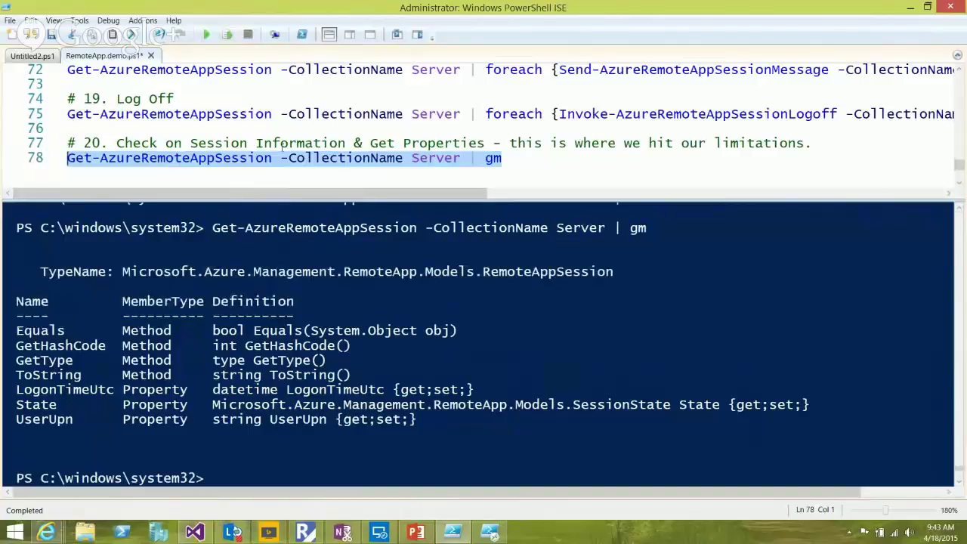
Highlight the LogonTimeUtc, State and UserUpn properties, then advance PowerPoint to the Session Management Requirements slide
left_click(342, 337)
left_click_drag(13, 316, 150, 344)
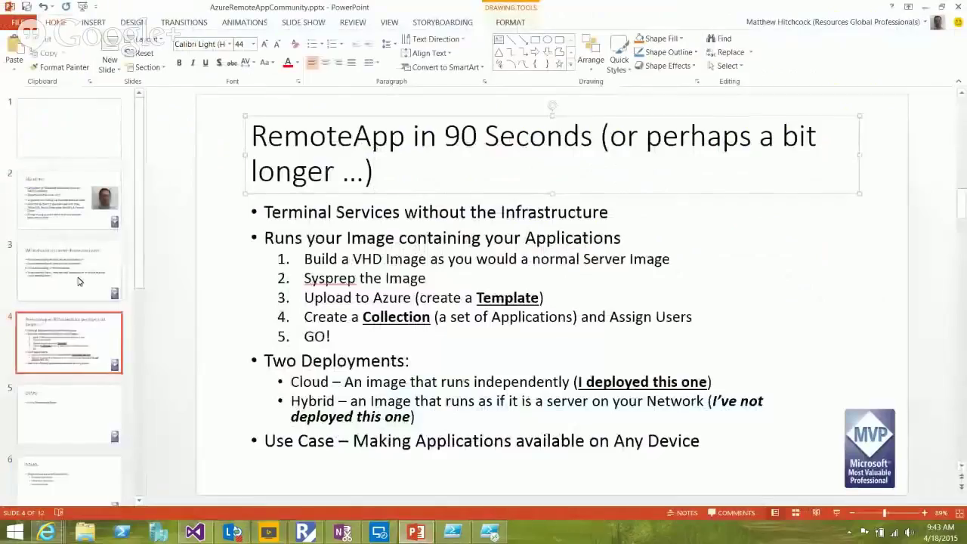
key("Down")
key("Down")
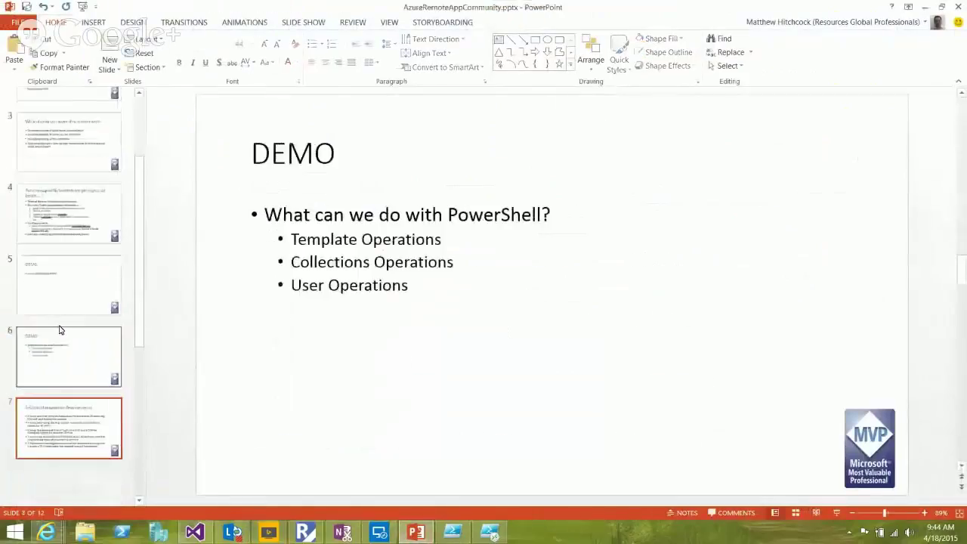
key("Down")
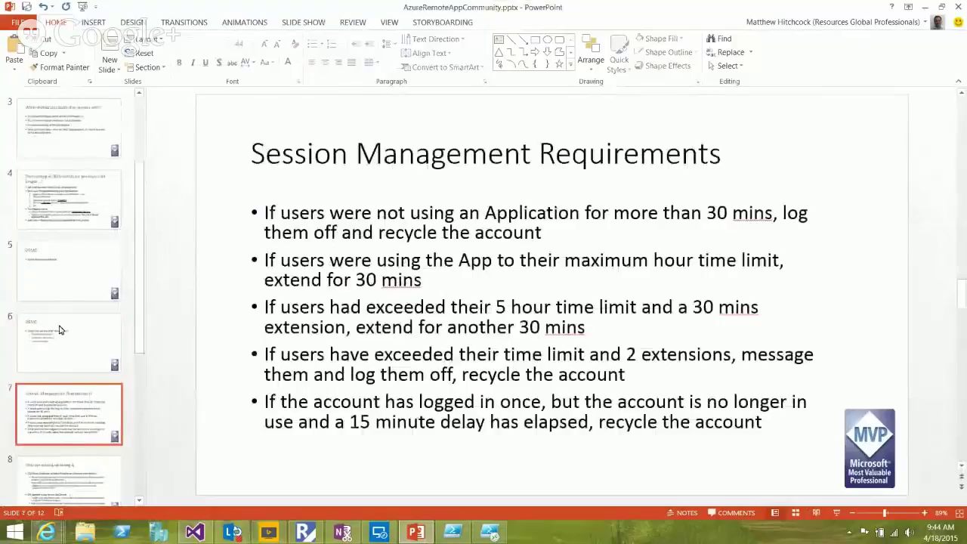